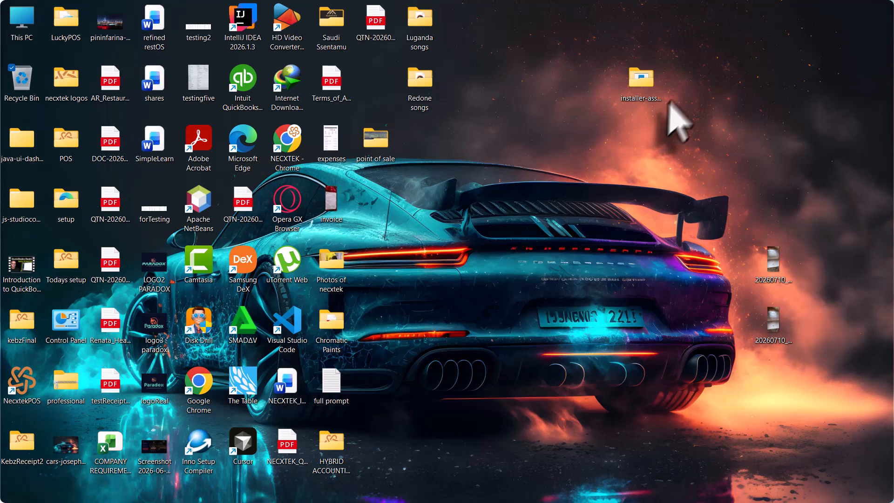
- Open the installer-assistant folder and run the HYBRID Accounting-1.0.4 installer
left_click(643, 90)
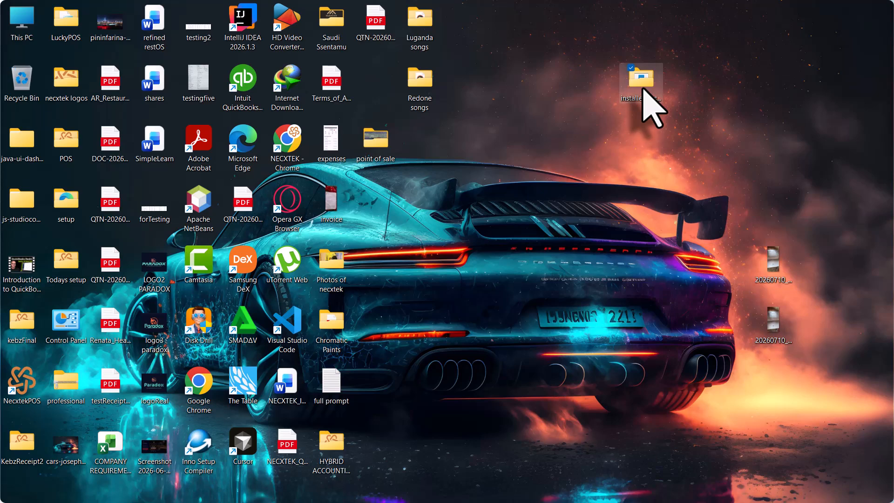
double_click(644, 90)
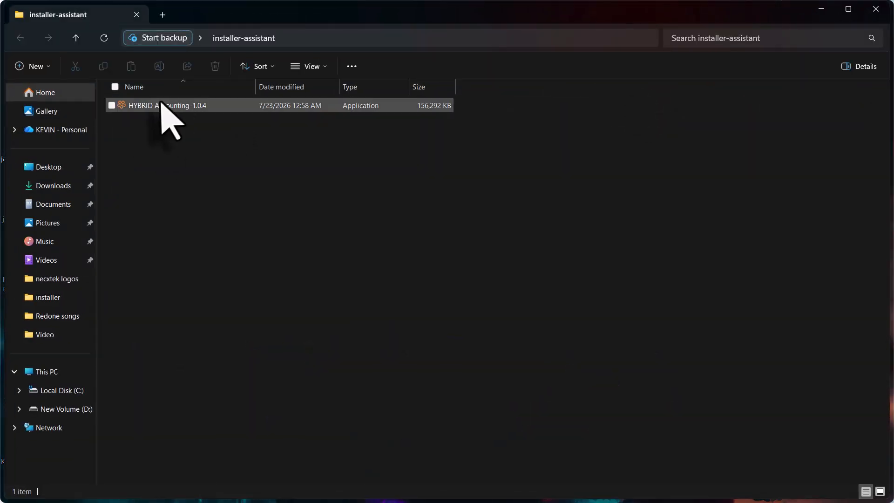
double_click(158, 111)
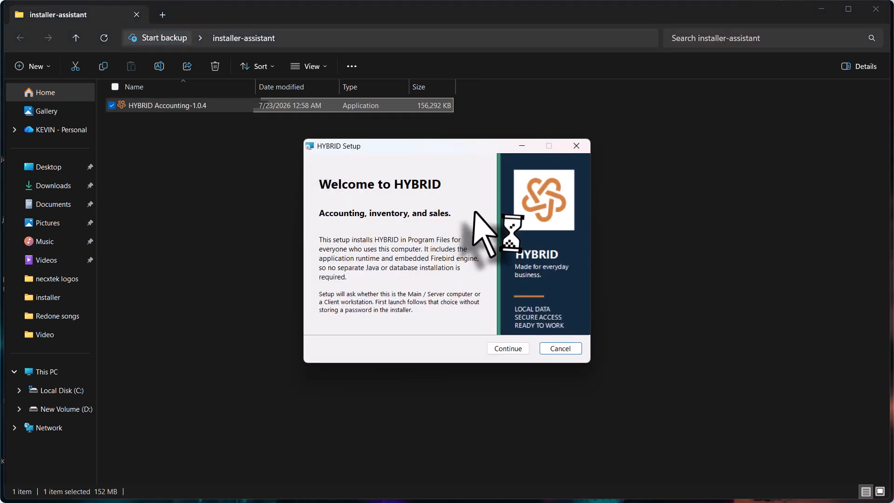
- Pass the Welcome page and keep Main / Server Computer as this computer's role
left_click(508, 350)
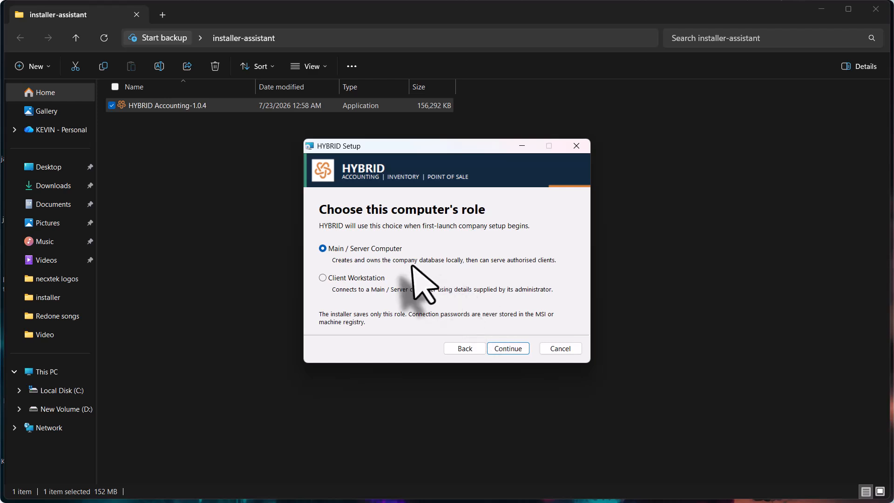
left_click(508, 349)
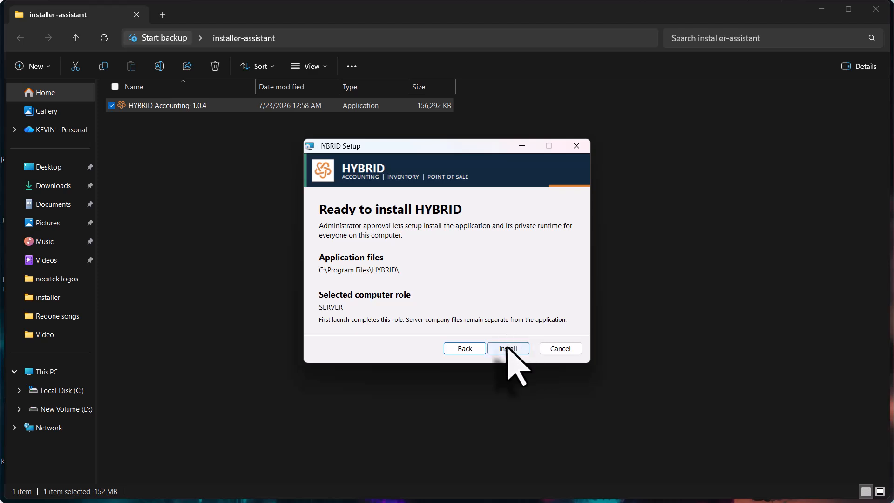
- Install HYBRID to C:\Program Files\HYBRID\ and finish with Launch HYBRID now ticked
left_click(506, 348)
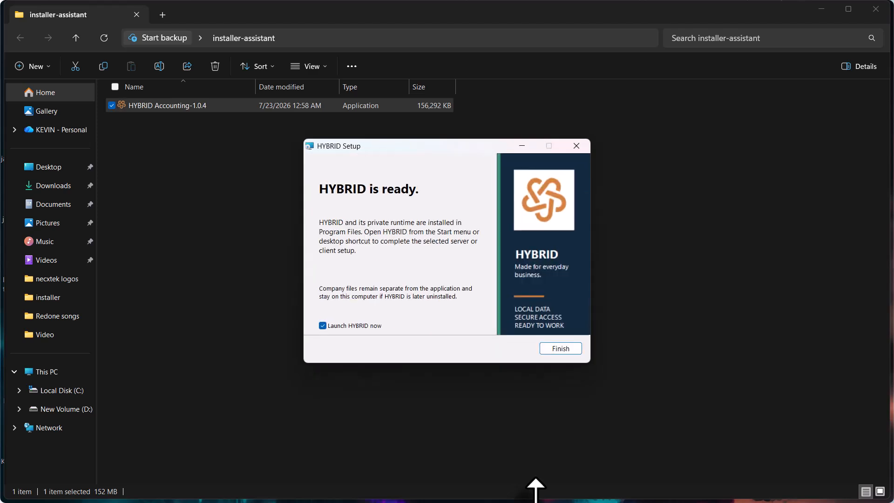
left_click(559, 348)
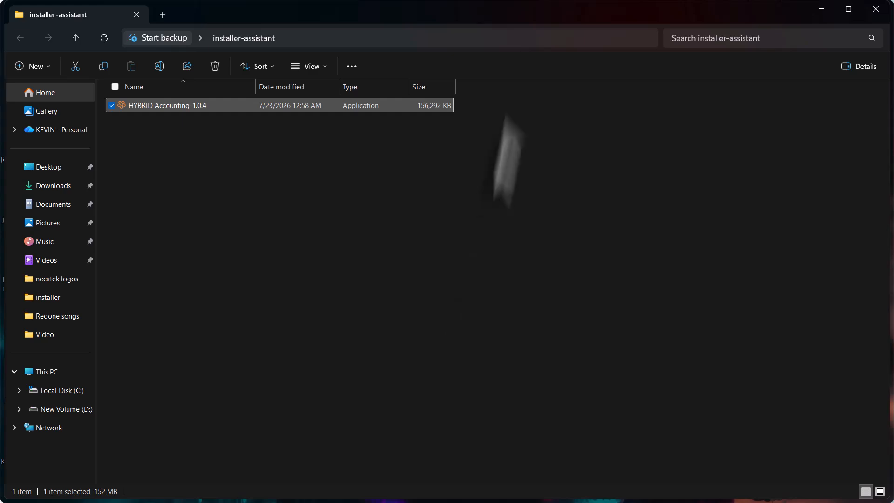
- Close the installer folder window and launch HYBRID Accounting from its desktop shortcut
double_click(510, 25)
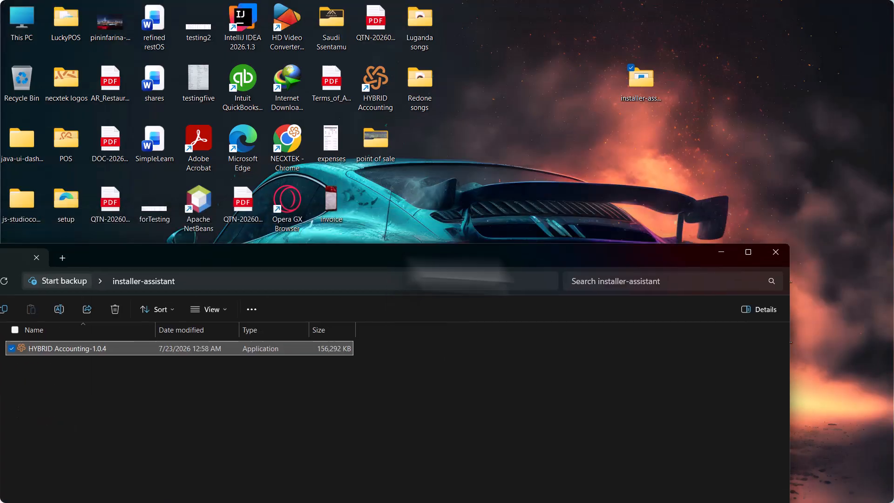
left_click(776, 255)
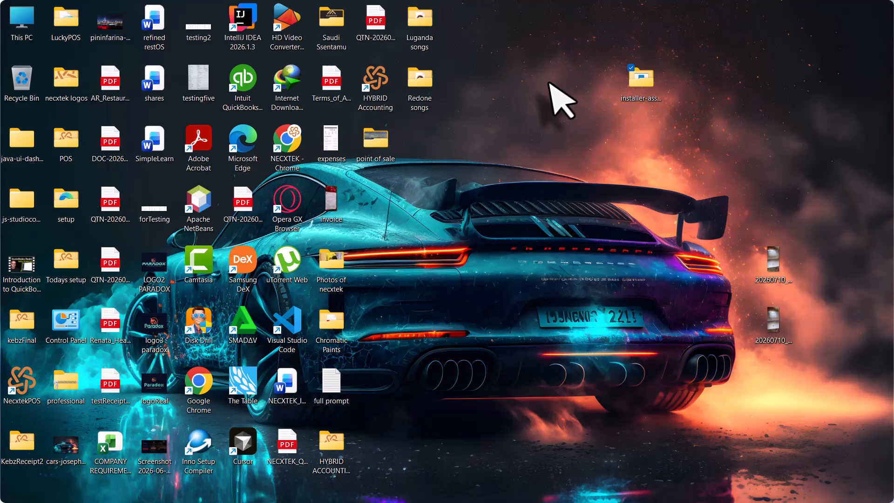
left_click(386, 91)
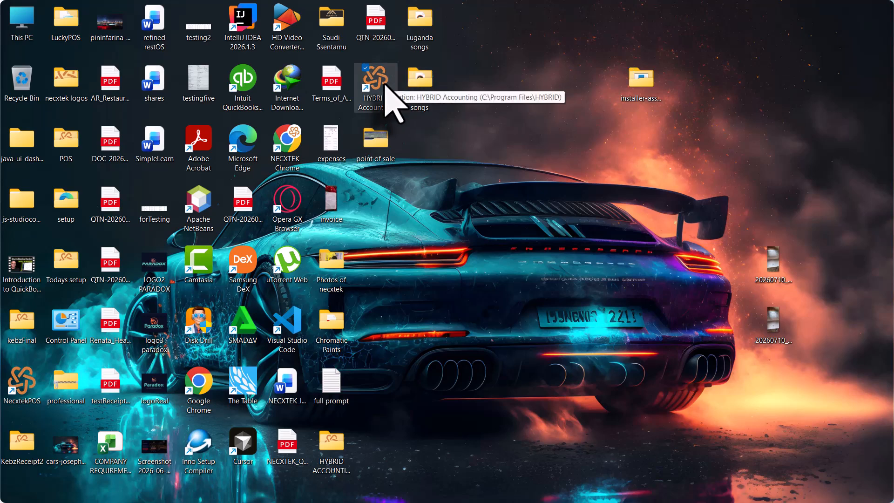
double_click(386, 82)
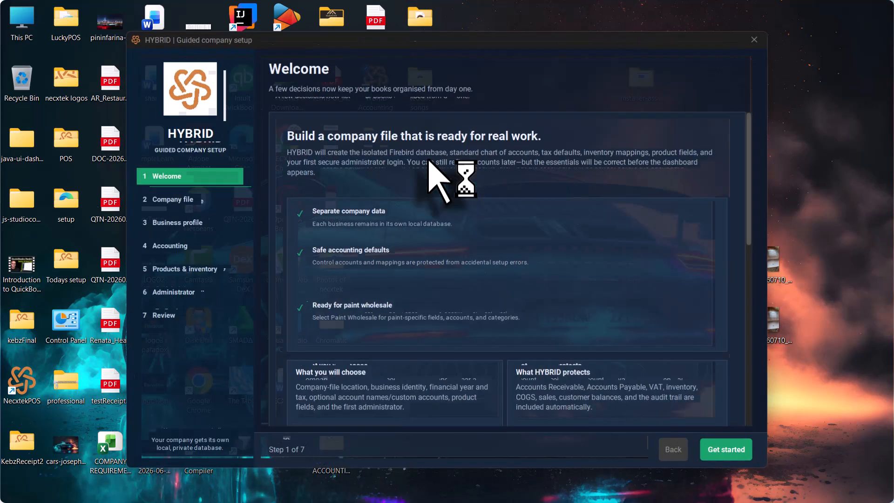
- Read through the guided setup Welcome page and its sample business and existing company file options
scroll(516, 186, "down", 3)
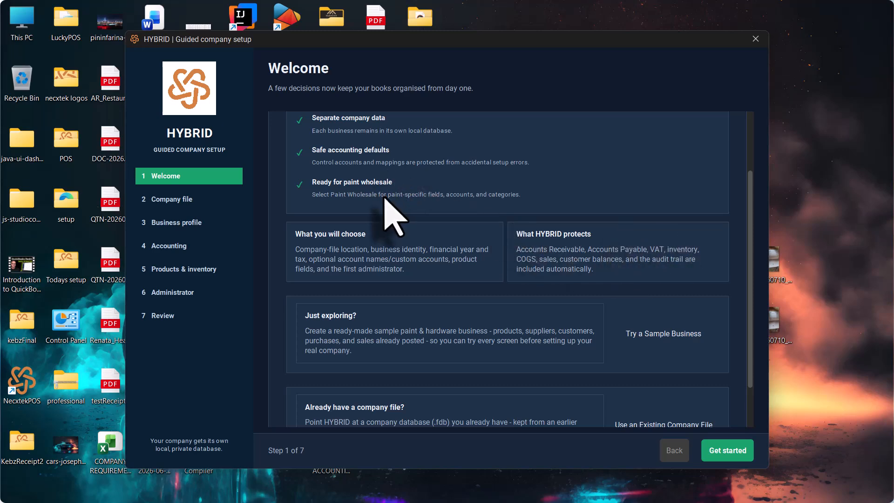
scroll(385, 198, "up", 2)
scroll(385, 198, "down", 1)
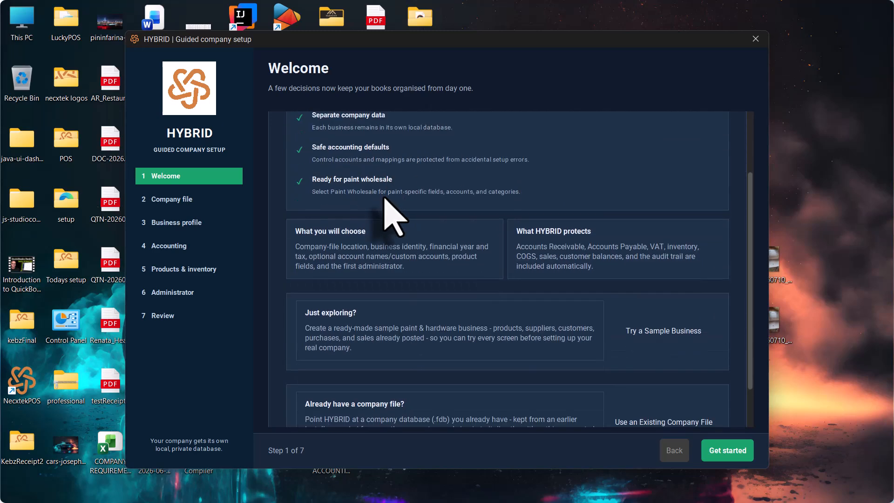
scroll(385, 198, "up", 1)
scroll(386, 198, "down", 1)
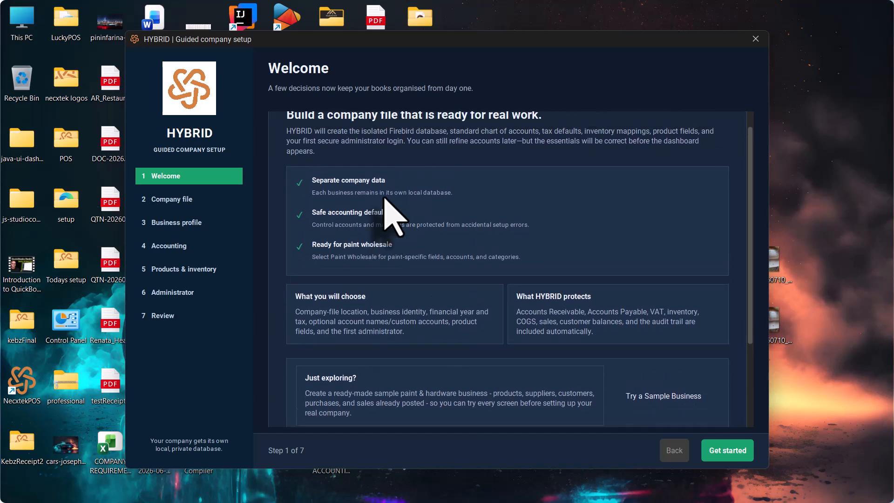
scroll(385, 197, "up", 1)
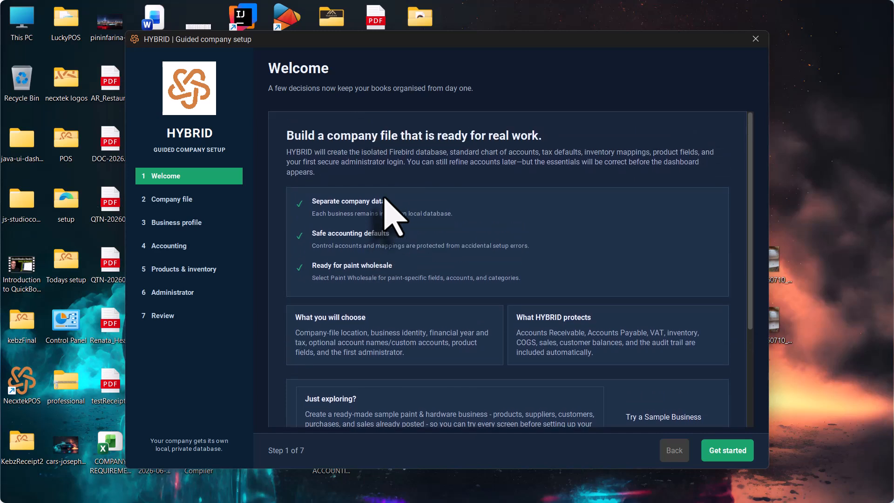
scroll(385, 198, "down", 1)
scroll(386, 198, "up", 1)
scroll(385, 198, "down", 1)
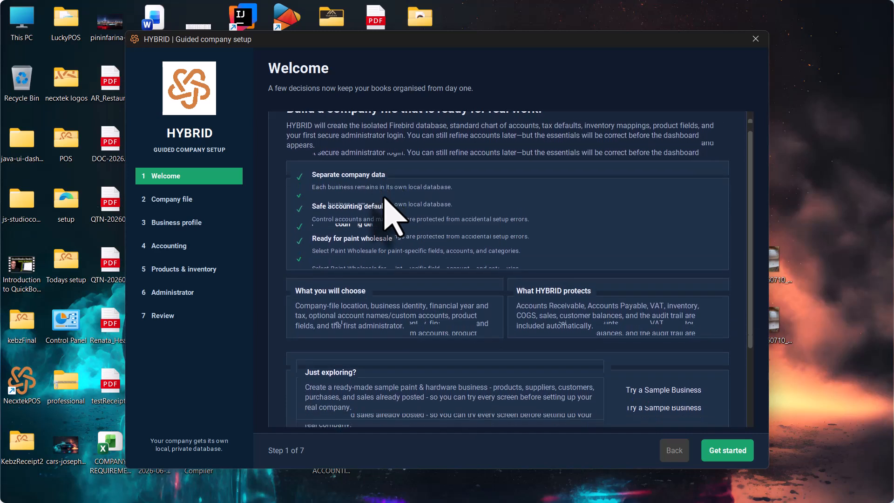
scroll(385, 198, "up", 1)
scroll(385, 198, "down", 3)
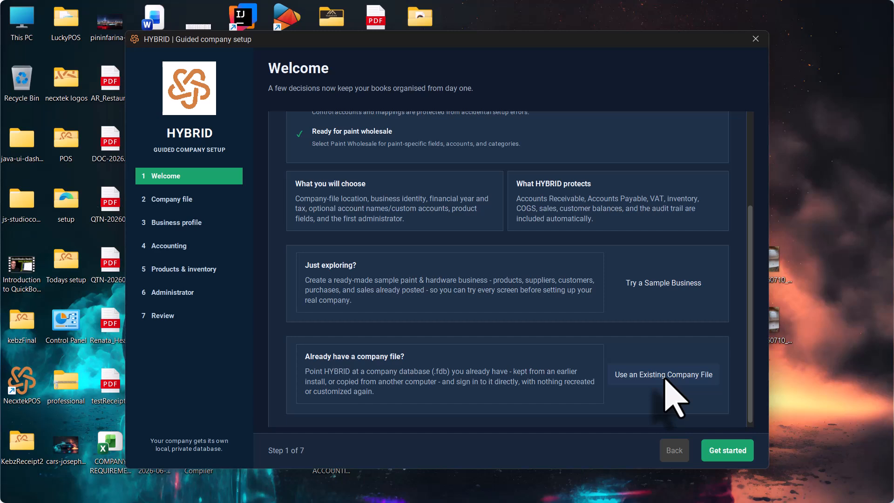
- Start the guided setup and keep the recommended local company-file folder
left_click(728, 451)
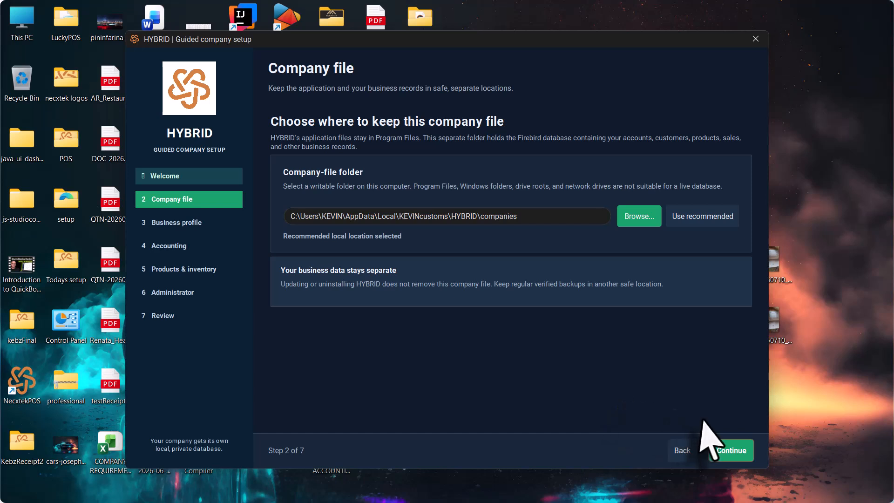
left_click(719, 456)
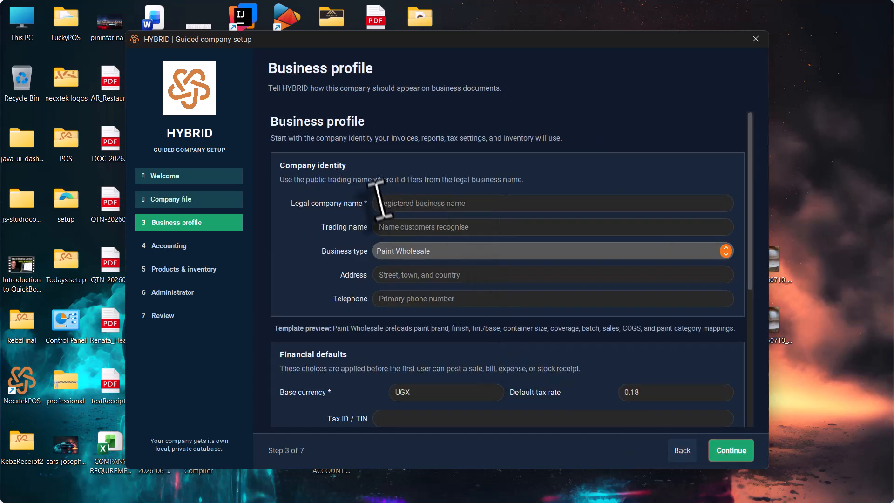
- Enter FRAMERA ENTERPRISES as the legal name and FRAMERA as the trading name
left_click(421, 204)
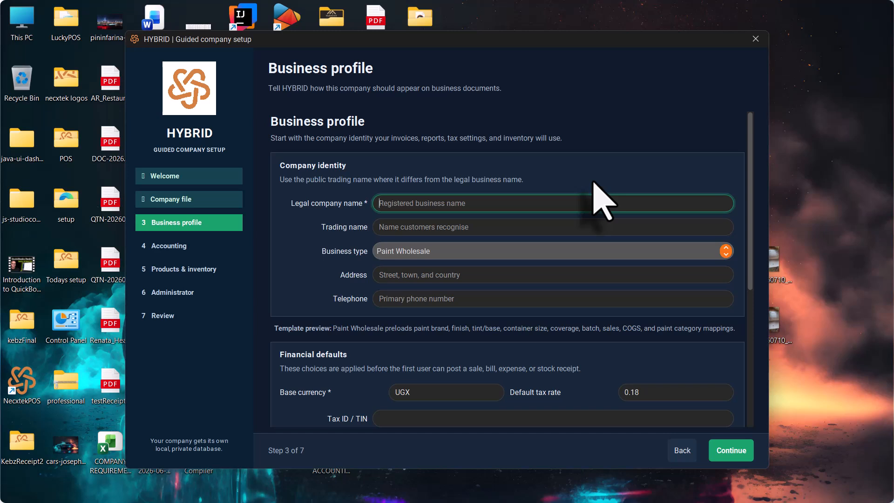
type("FA")
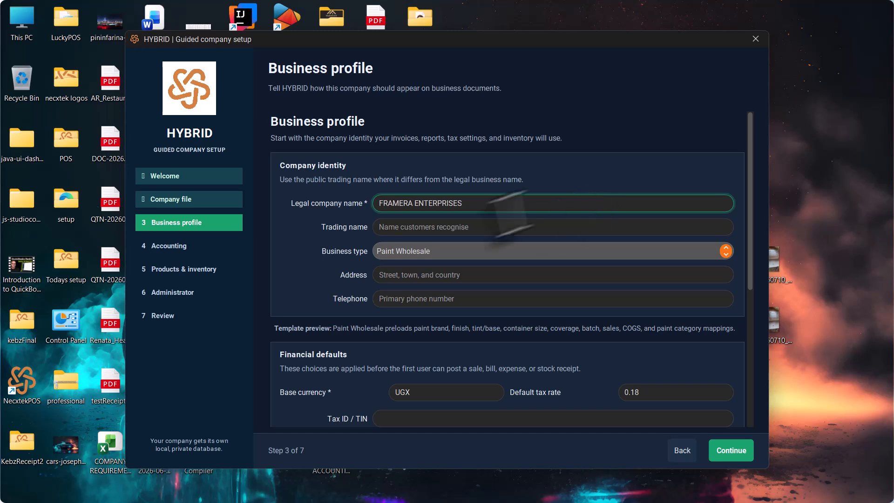
left_click(460, 228)
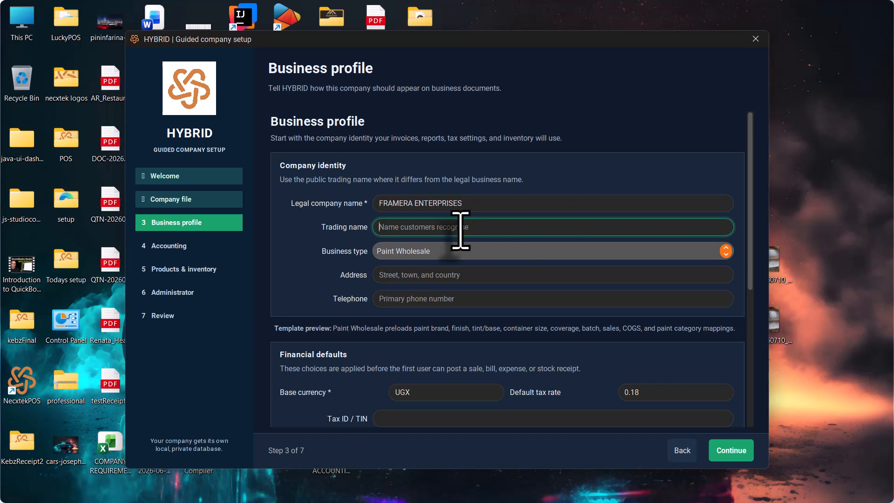
type("FRAMERA")
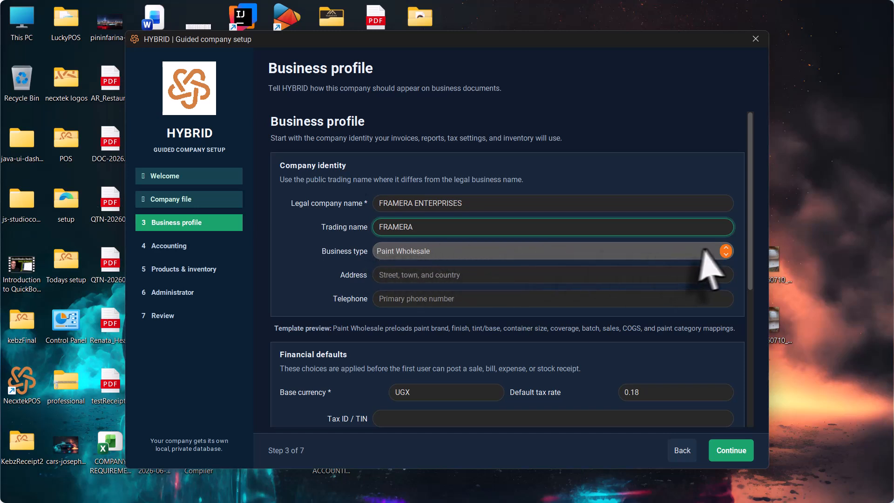
- Keep Paint Wholesale as the business type
left_click(724, 253)
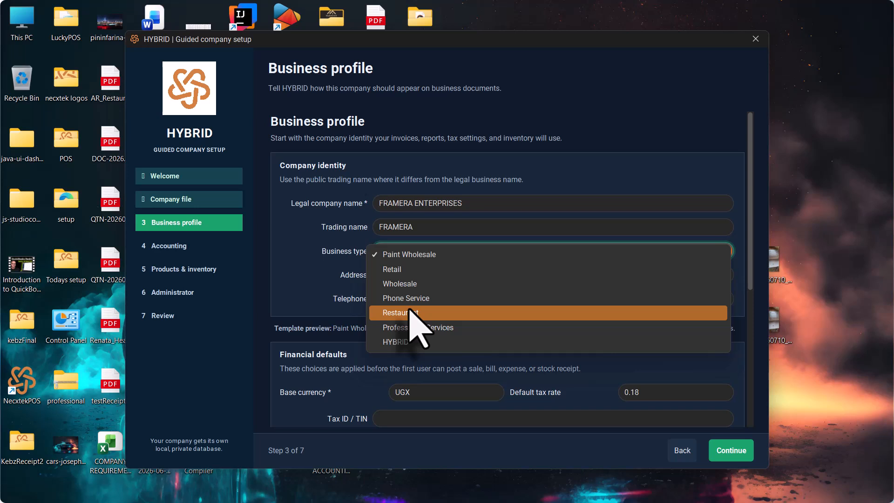
left_click(442, 256)
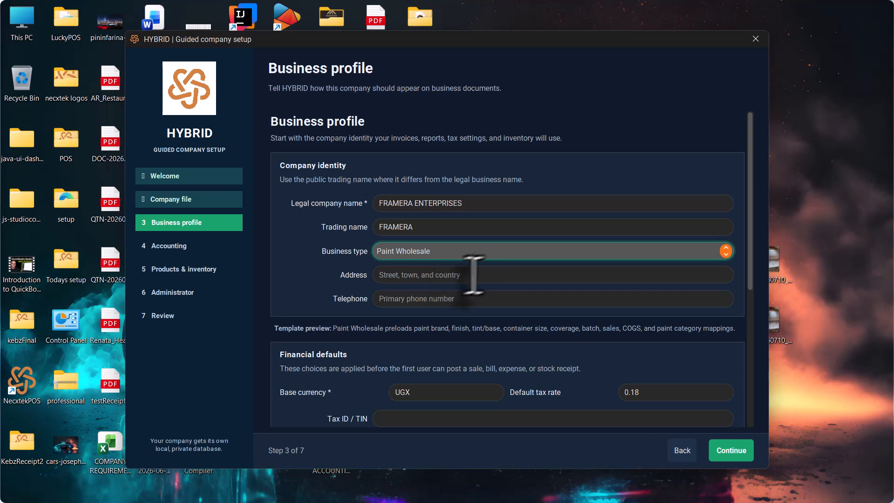
left_click(512, 254)
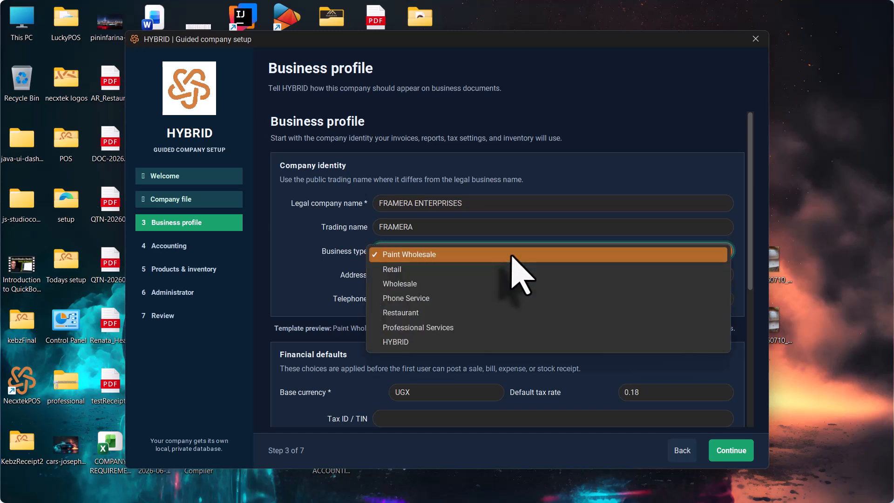
left_click(284, 252)
- Enter Kampala as the address and fill in the company telephone number
left_click(422, 279)
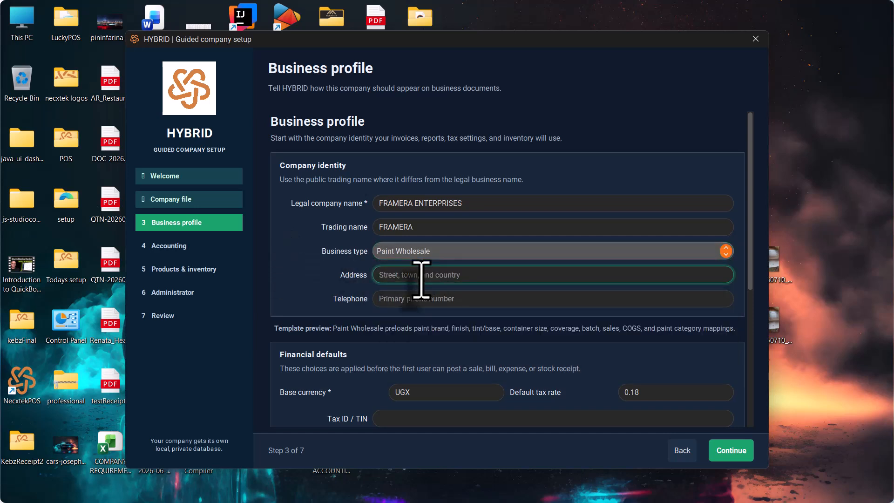
type("k")
key("BackSpace")
type("Kampala")
left_click(434, 298)
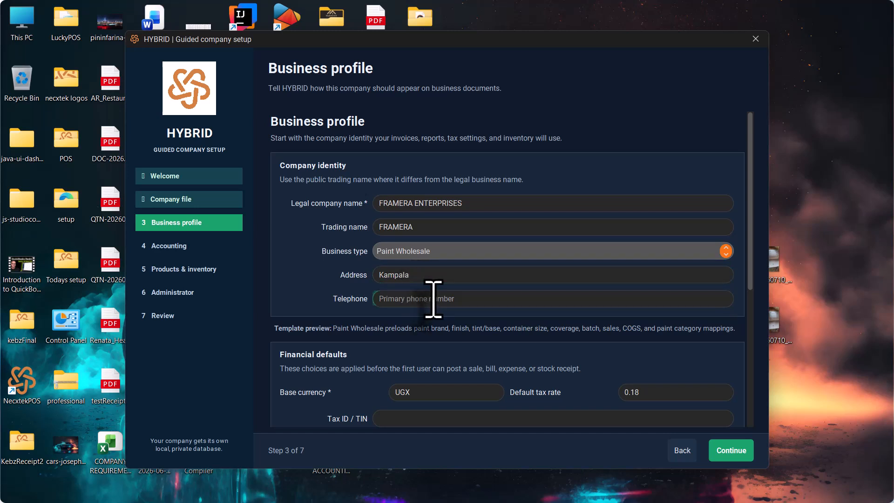
- Keep a single warehouse and fill in the business email address in the profile
scroll(463, 315, "down", 3)
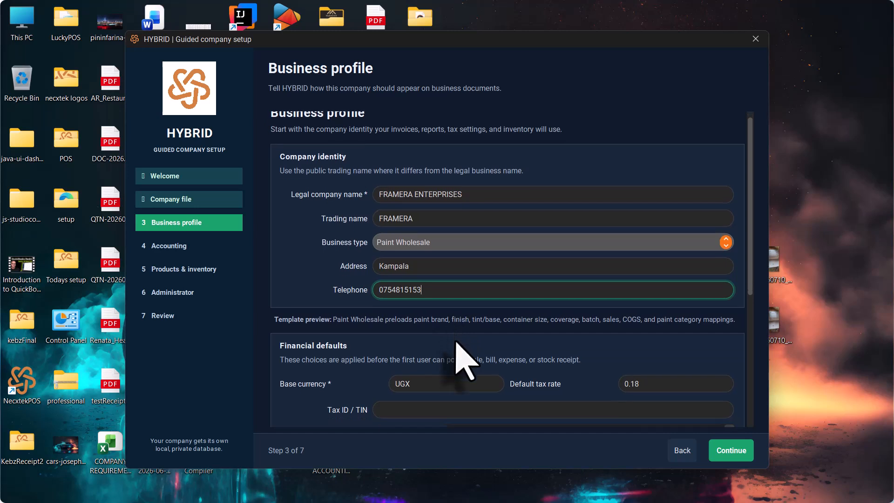
scroll(455, 343, "down", 3)
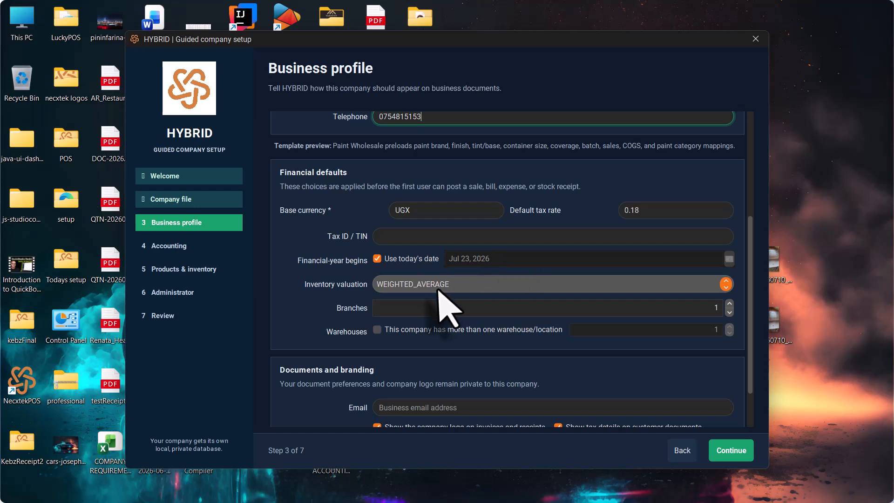
scroll(541, 331, "down", 2)
scroll(540, 331, "down", 3)
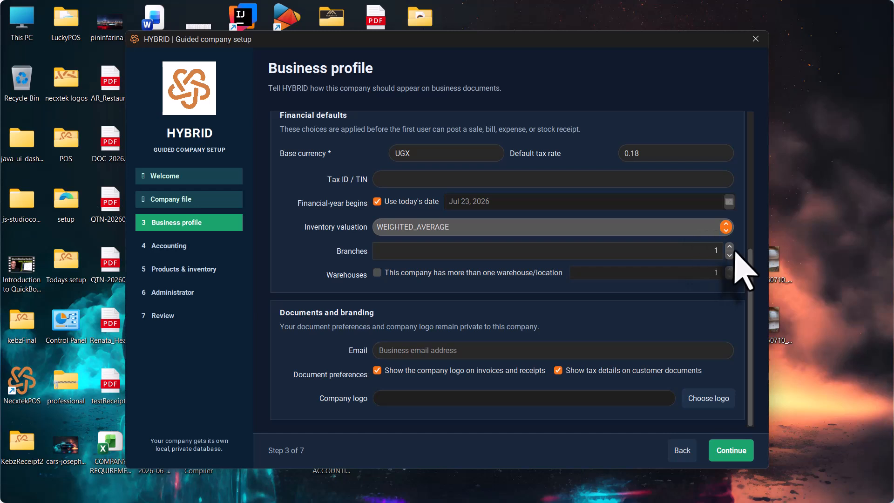
left_click(377, 273)
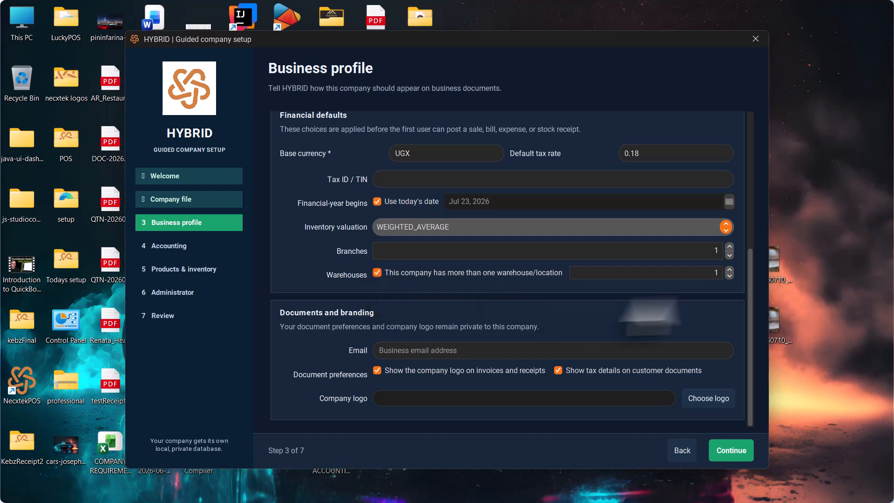
left_click(729, 272)
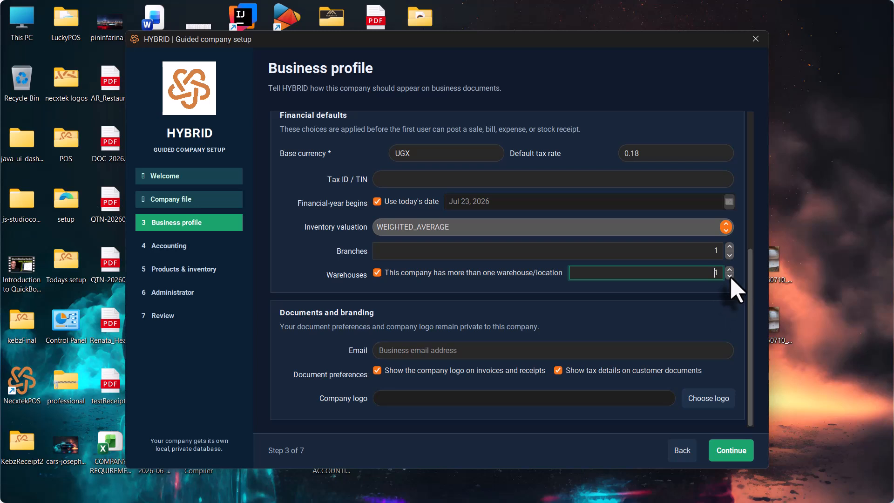
left_click(378, 273)
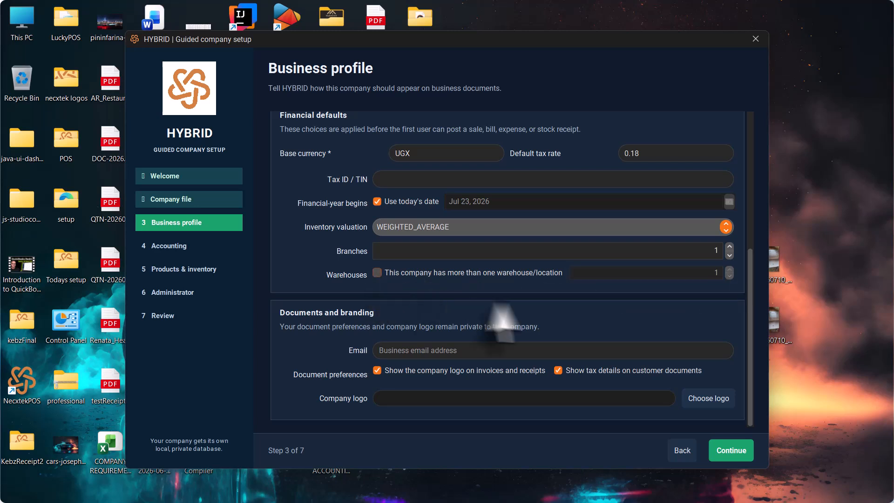
left_click(454, 357)
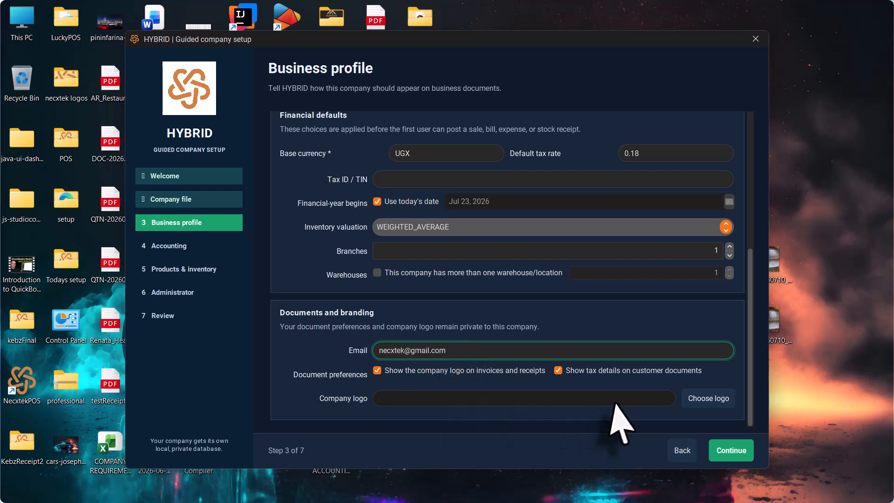
- Attach profile.png from the necxtek logos folder as the company logo, then continue to Accounting
left_click(695, 403)
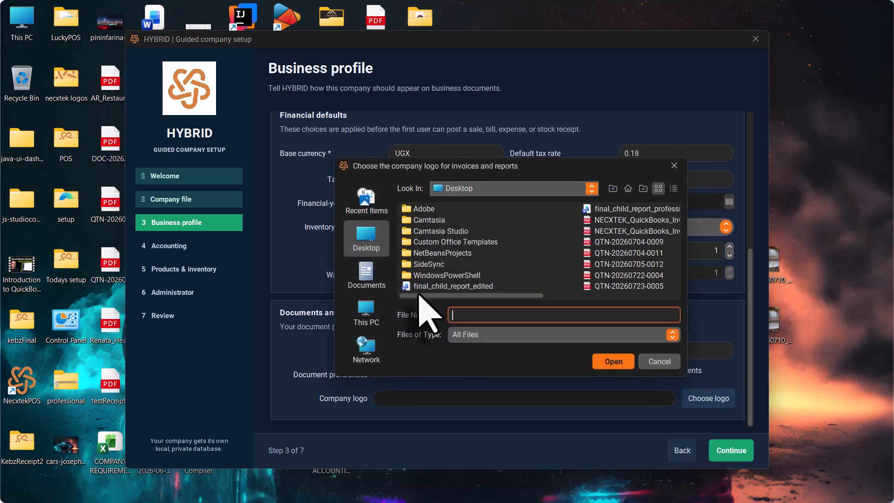
left_click_drag(485, 296, 454, 307)
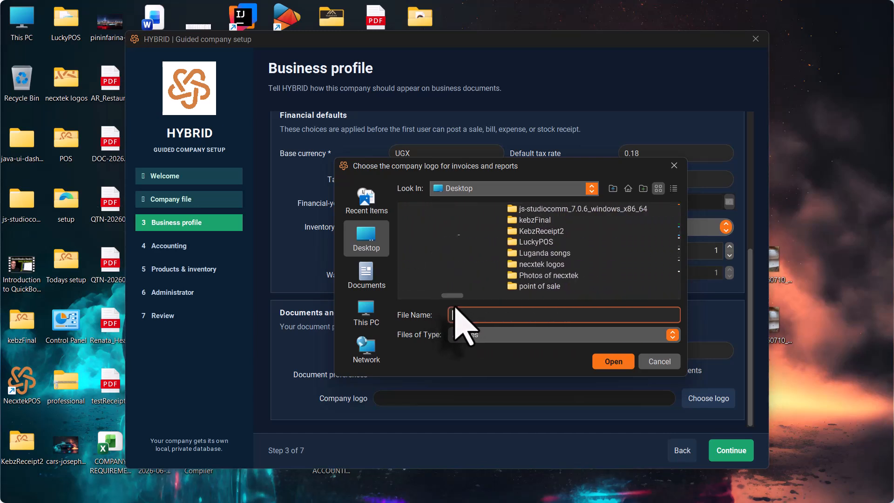
left_click(540, 265)
double_click(541, 266)
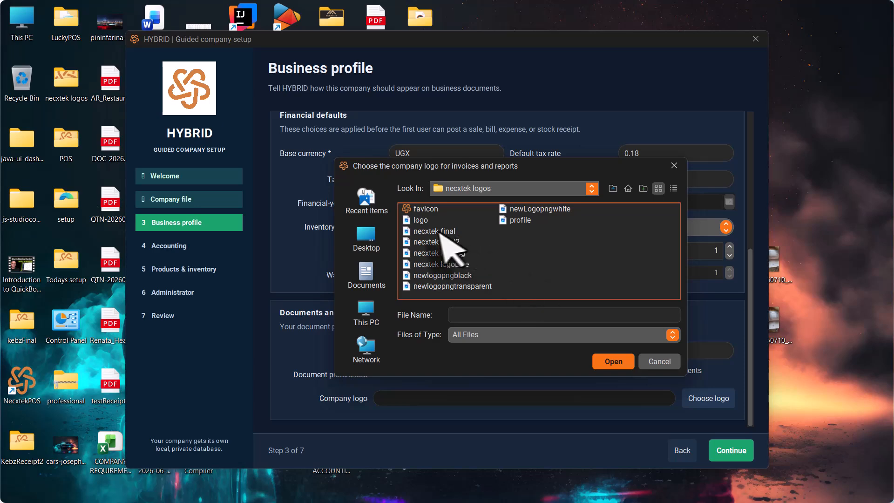
left_click(520, 221)
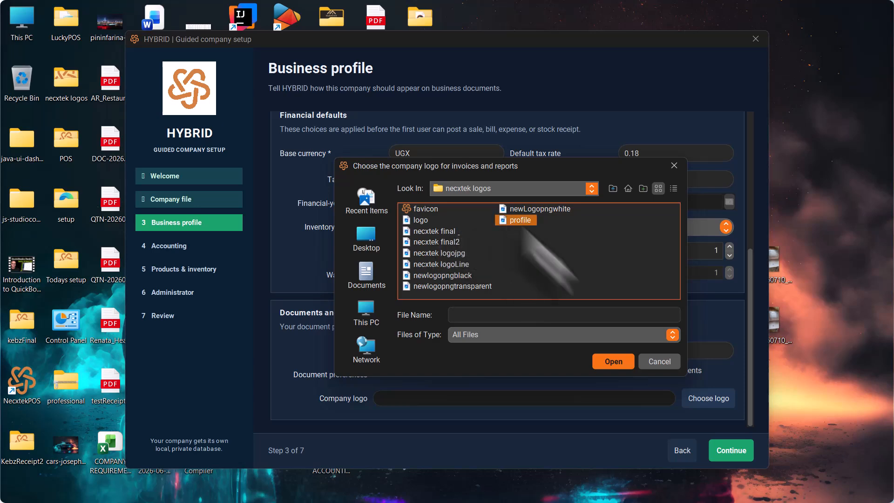
left_click(614, 362)
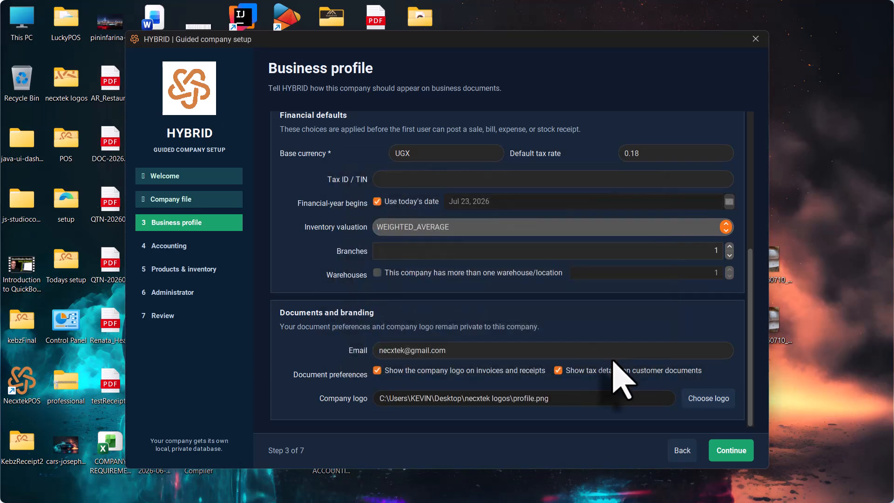
left_click(727, 453)
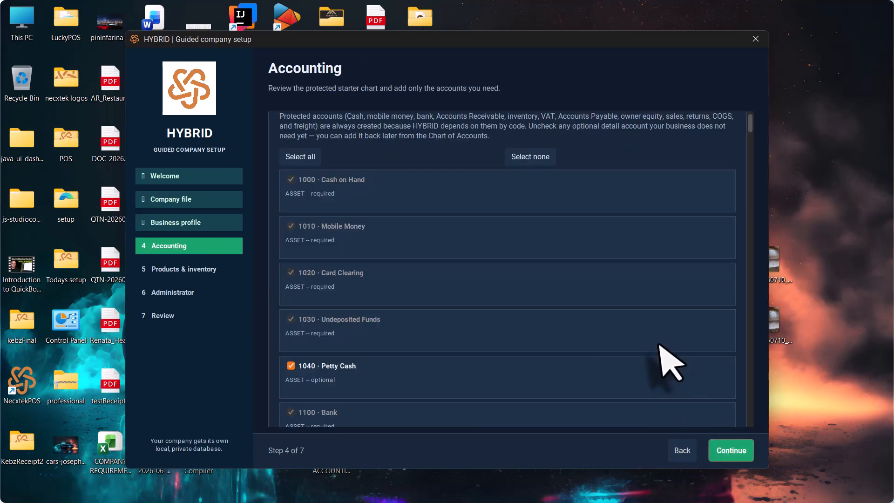
scroll(628, 312, "down", 5)
scroll(638, 331, "down", 15)
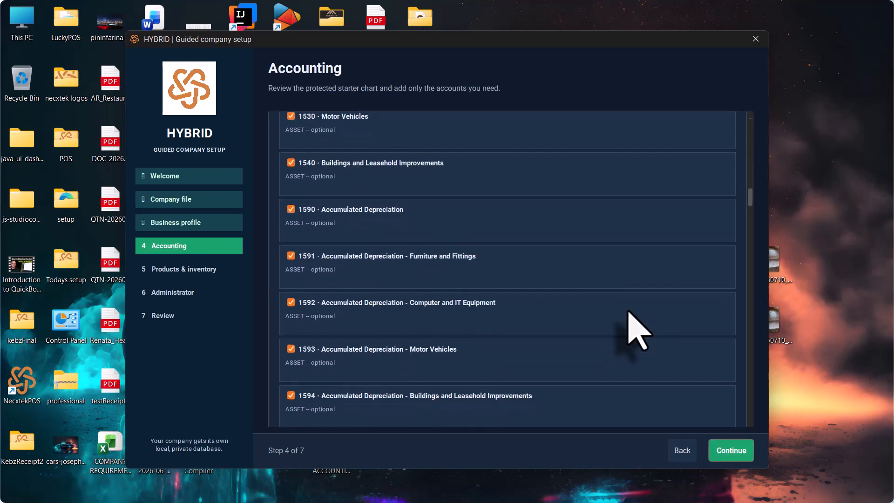
scroll(639, 330, "down", 20)
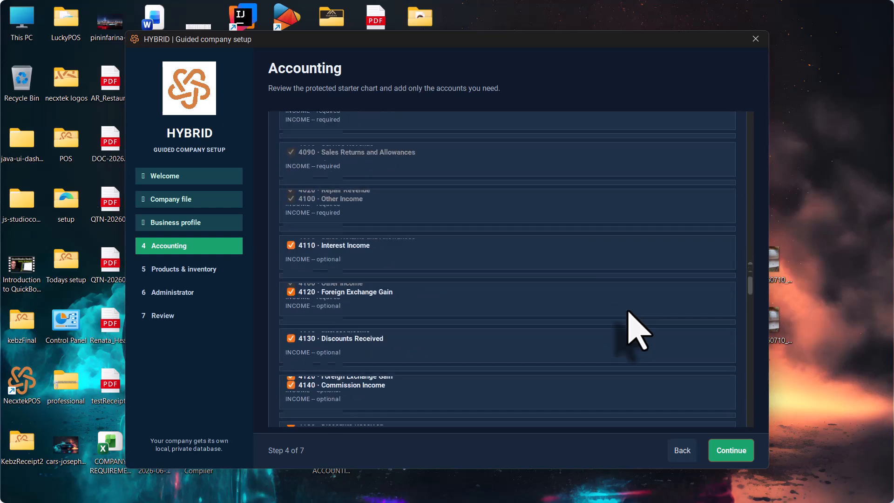
scroll(639, 331, "down", 15)
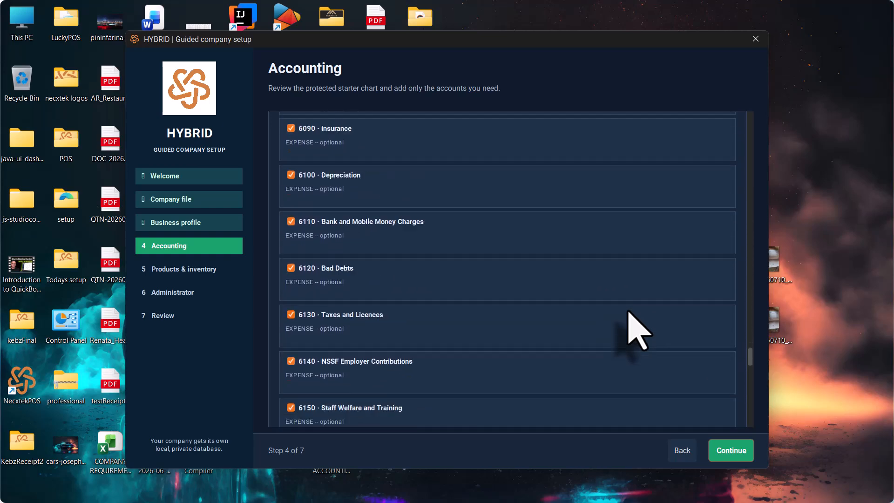
scroll(628, 317, "down", 5)
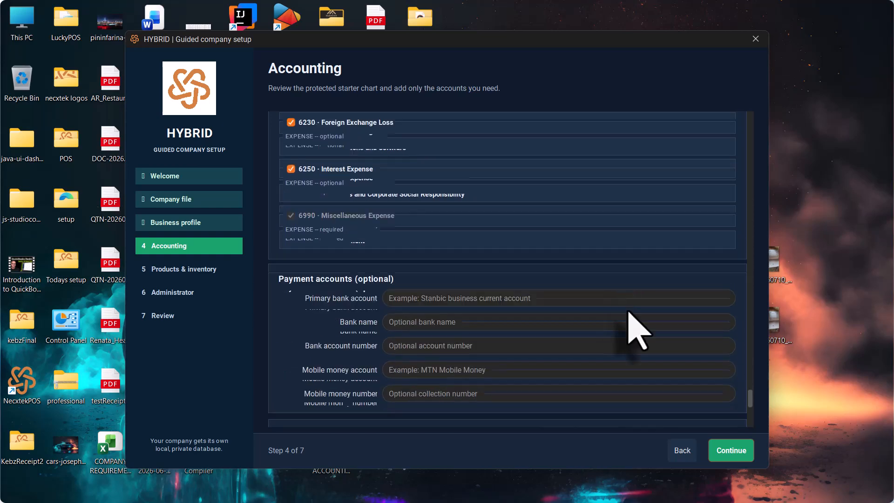
scroll(633, 321, "up", 6)
scroll(479, 326, "down", 3)
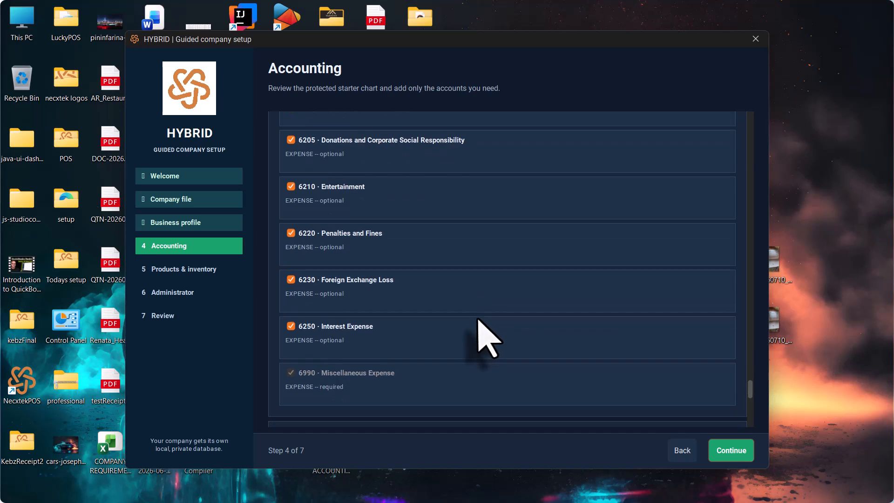
- Untick 6250 Interest Expense in the starter chart of accounts
left_click(292, 326)
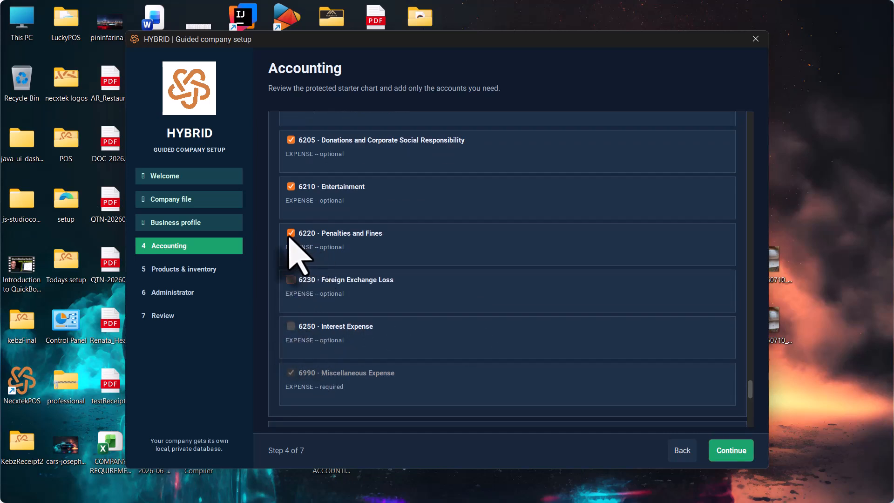
scroll(410, 219, "up", 6)
scroll(385, 219, "down", 2)
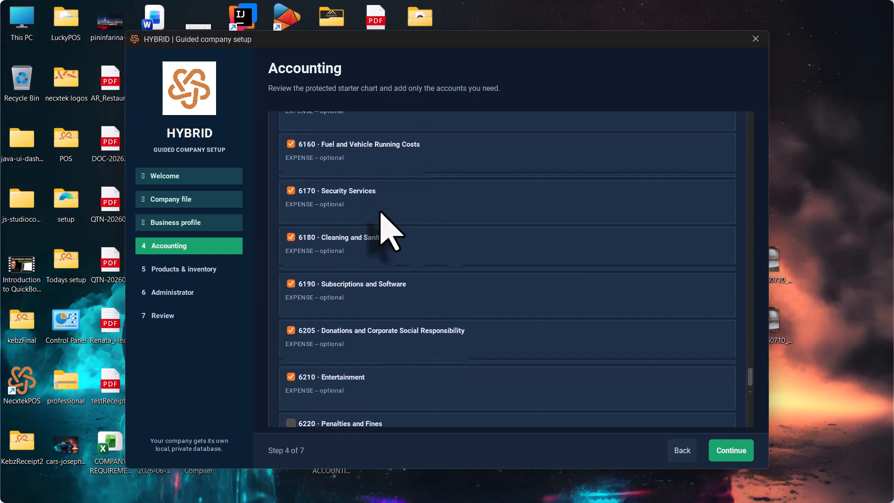
scroll(382, 214, "up", 2)
scroll(381, 213, "down", 3)
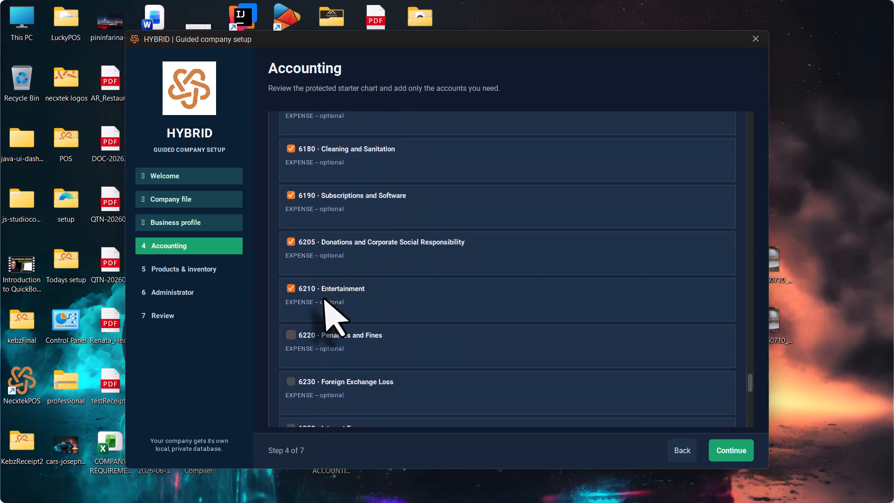
scroll(320, 277, "up", 1)
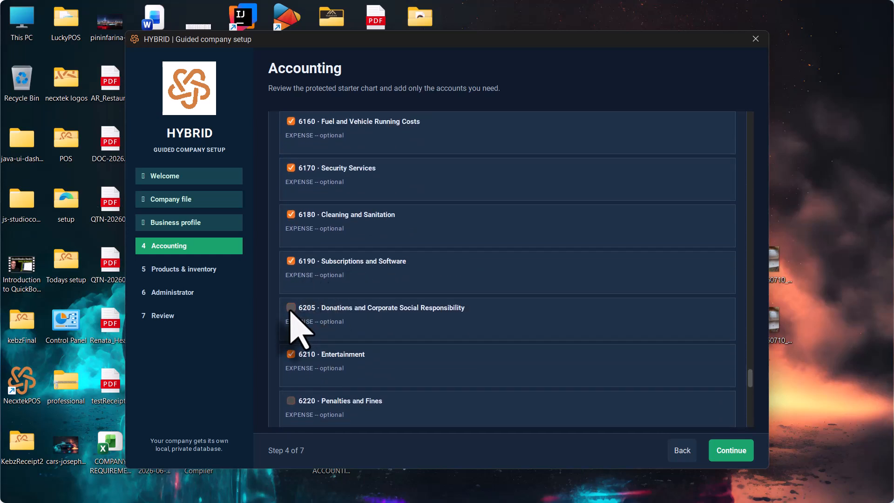
scroll(291, 311, "up", 2)
scroll(366, 251, "up", 8)
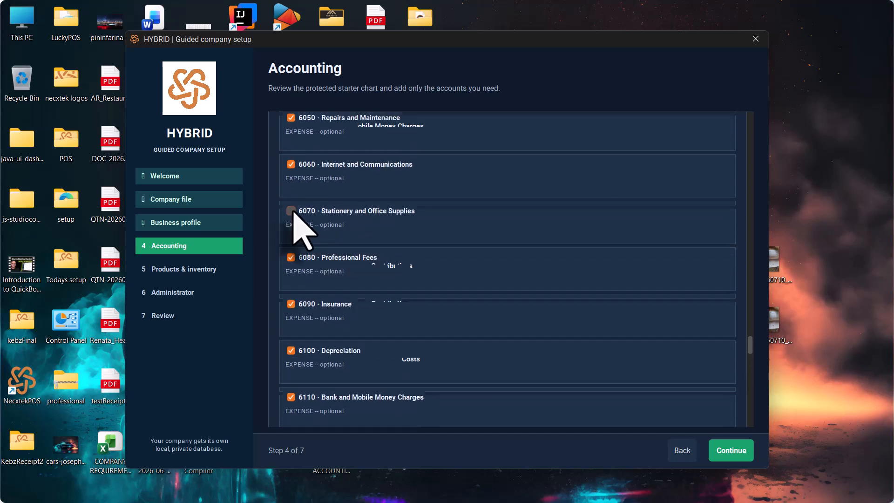
scroll(294, 212, "up", 4)
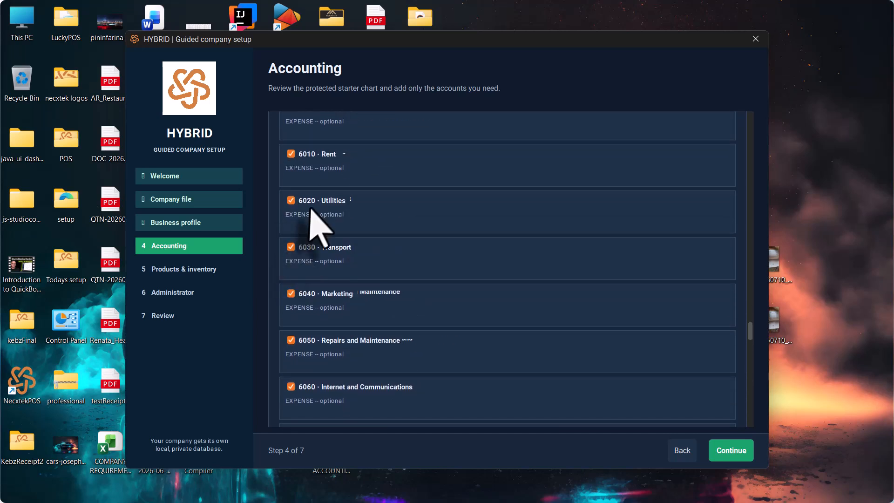
scroll(310, 216, "up", 5)
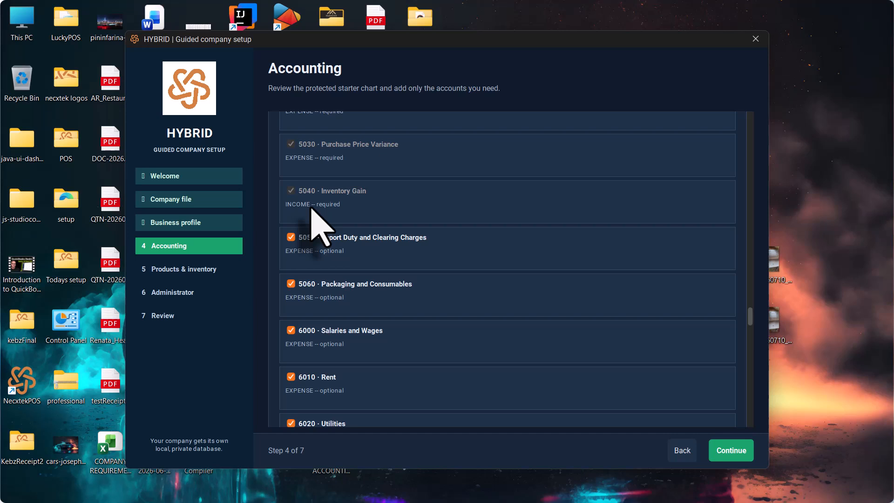
- Untick 5060 Packaging and Consumables and 5050 Import Duty and Clearing Charges
left_click(291, 284)
left_click(291, 238)
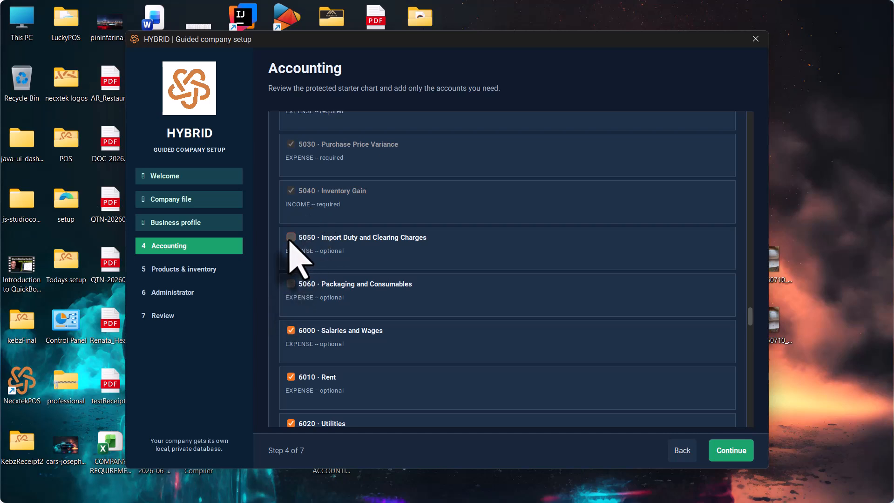
scroll(390, 268, "up", 9)
scroll(371, 252, "up", 2)
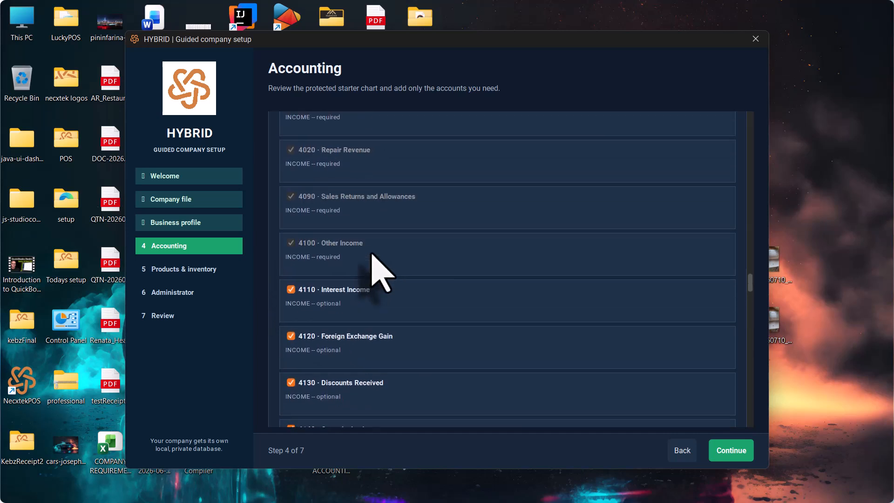
scroll(371, 253, "down", 2)
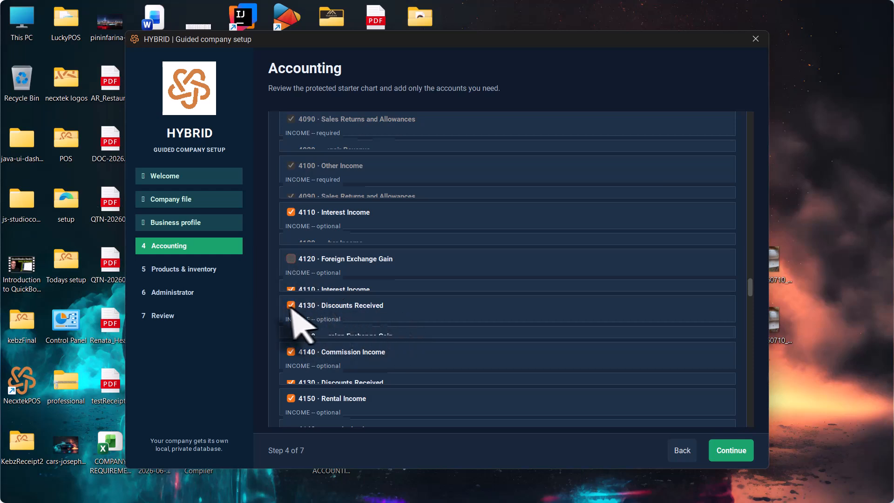
scroll(354, 366, "down", 2)
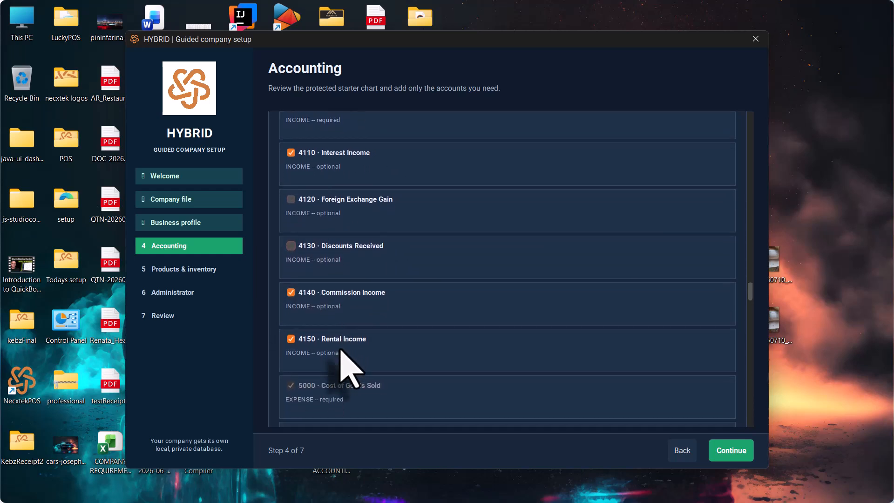
scroll(354, 368, "up", 5)
scroll(352, 368, "up", 5)
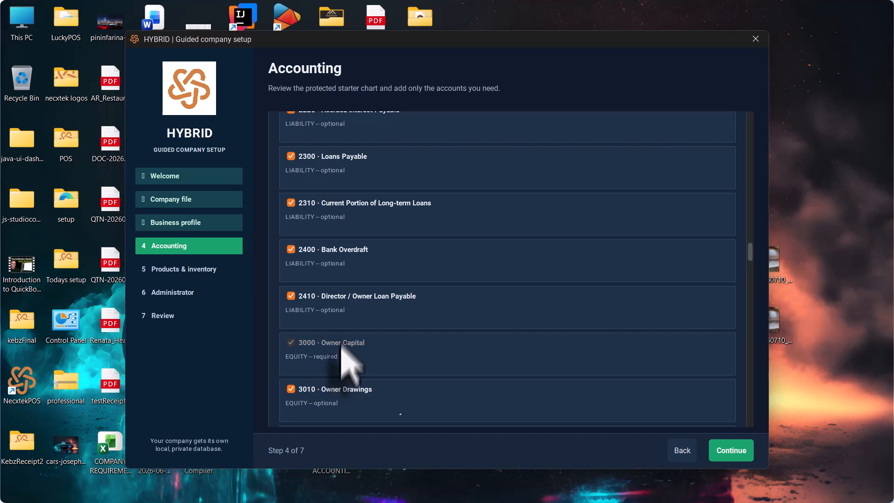
- Untick 2400 Bank Overdraft, 3010 Owner Drawings, PAYE and NSSF Payable, and Unearned Revenue
left_click(290, 249)
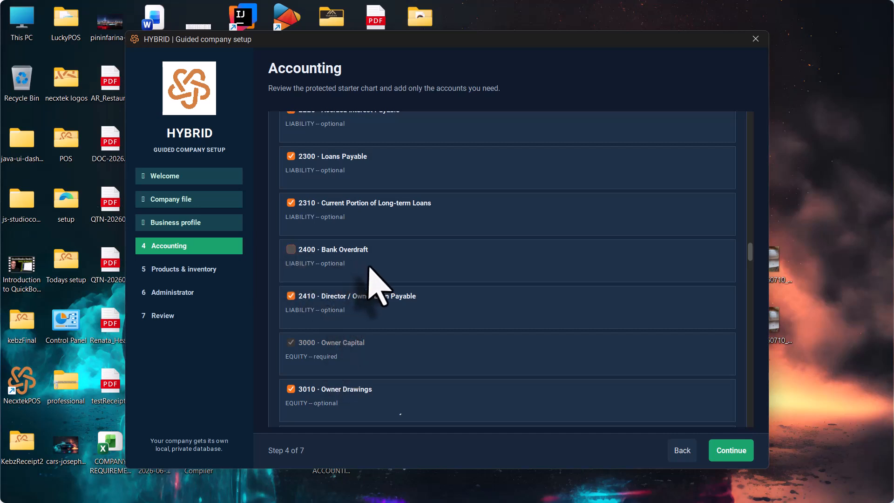
scroll(379, 280, "down", 1)
left_click(291, 355)
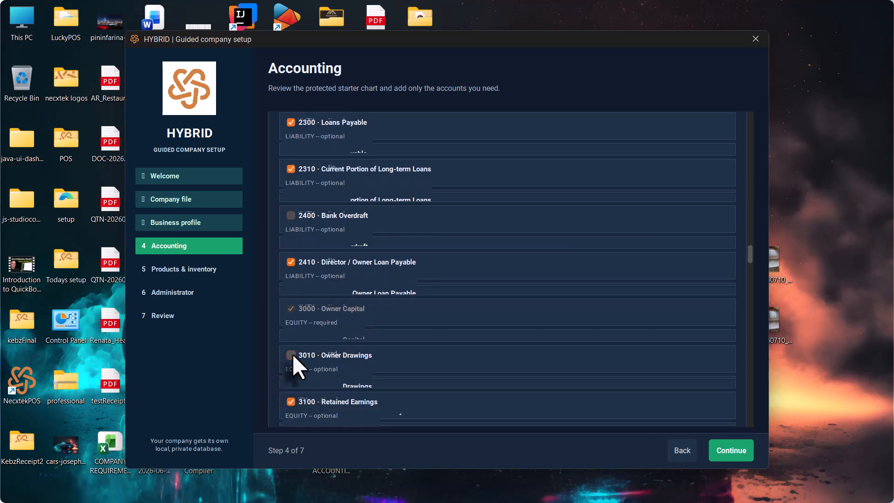
scroll(354, 305, "up", 5)
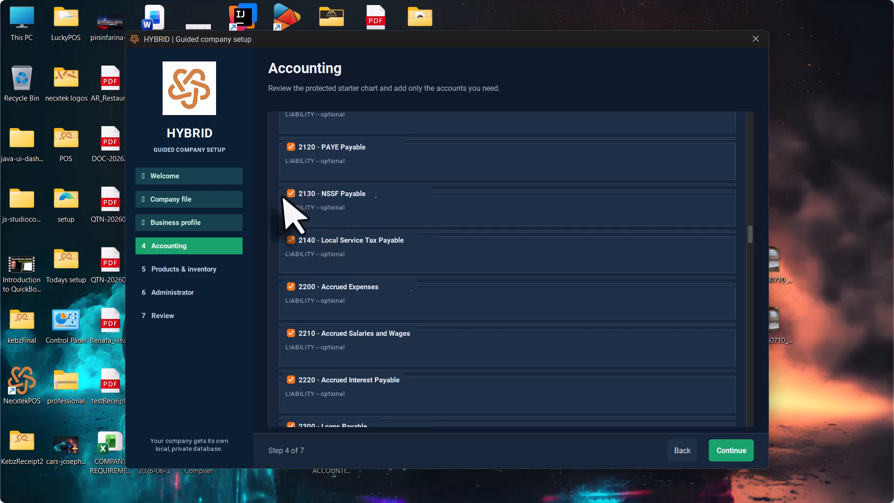
left_click(290, 193)
left_click(291, 146)
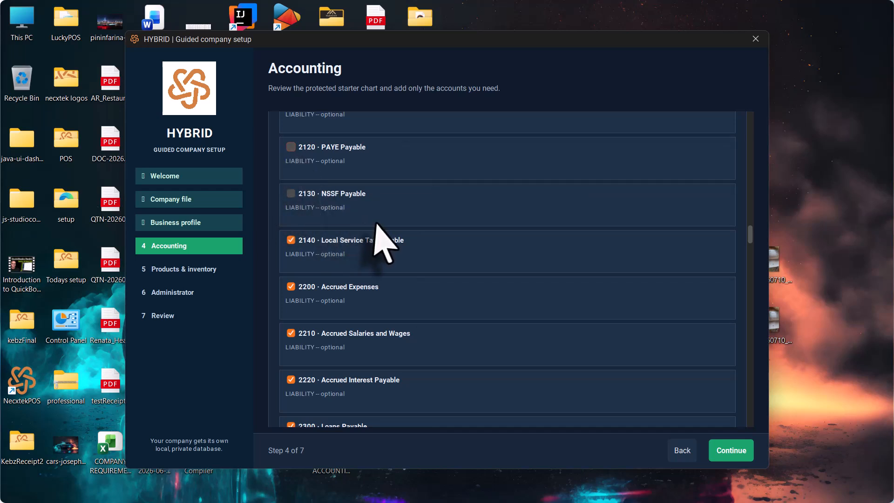
scroll(376, 224, "up", 5)
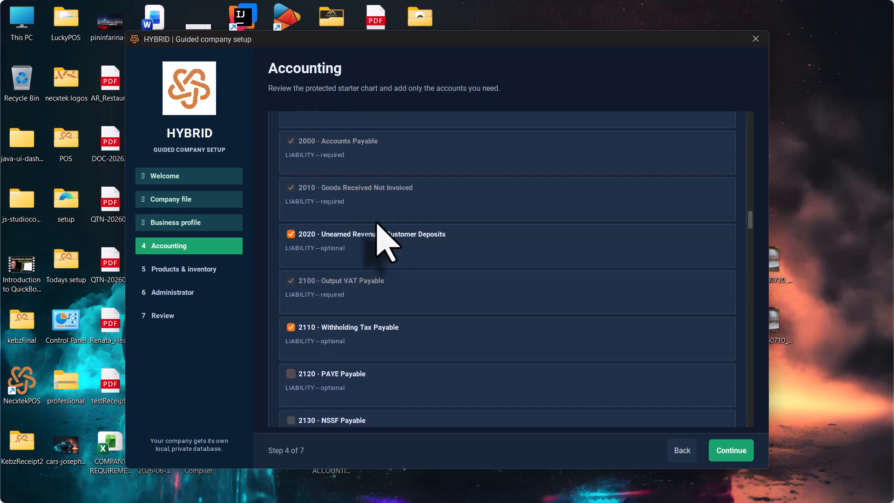
left_click(291, 235)
- Untick the Security and Rental Deposits Paid, Other Receivables and Allowance for Doubtful Debts accounts
scroll(446, 246, "up", 6)
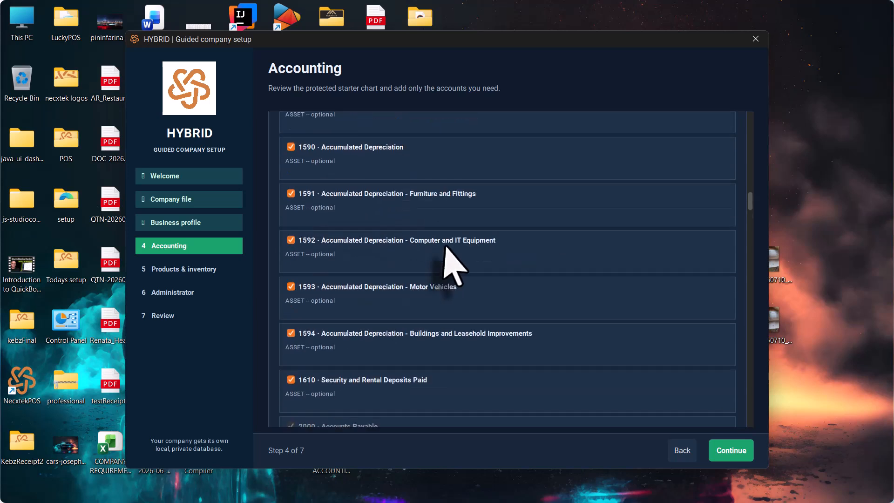
scroll(446, 247, "up", 6)
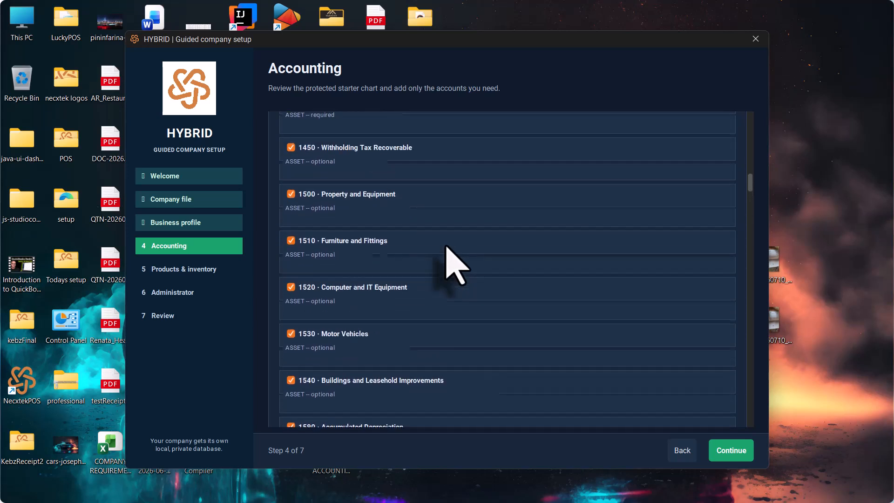
scroll(446, 246, "up", 2)
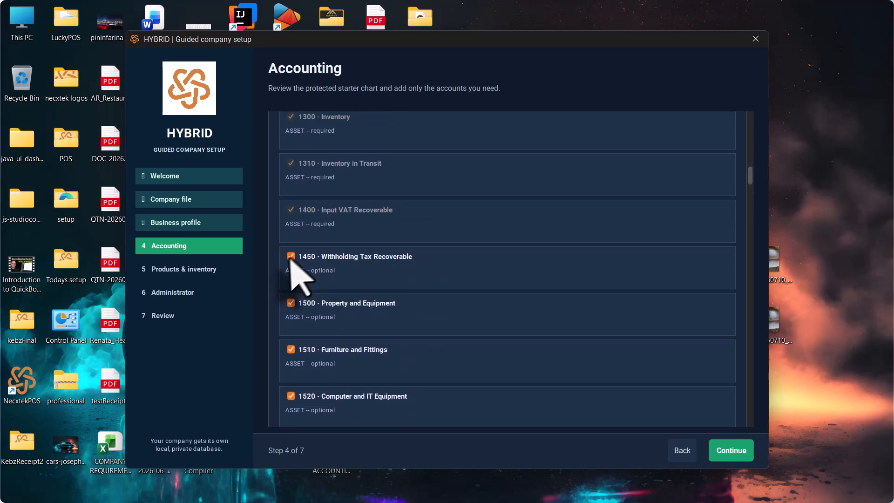
scroll(292, 257, "down", 9)
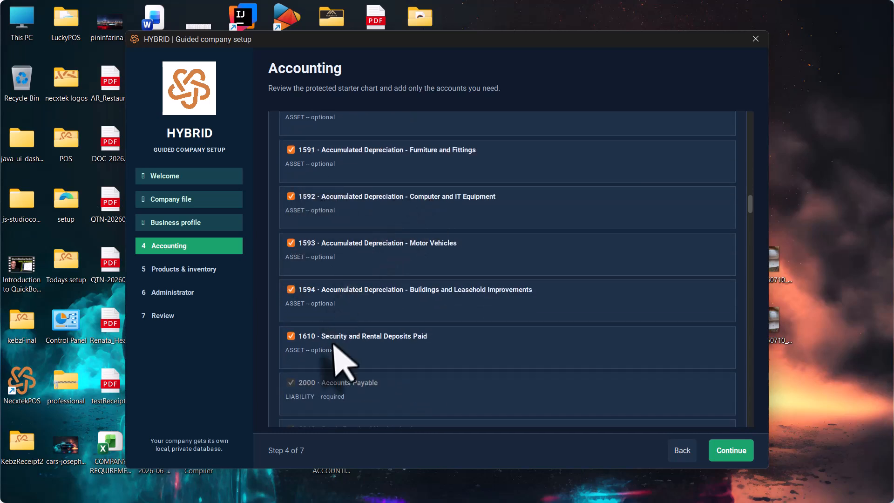
left_click(290, 335)
scroll(378, 253, "up", 15)
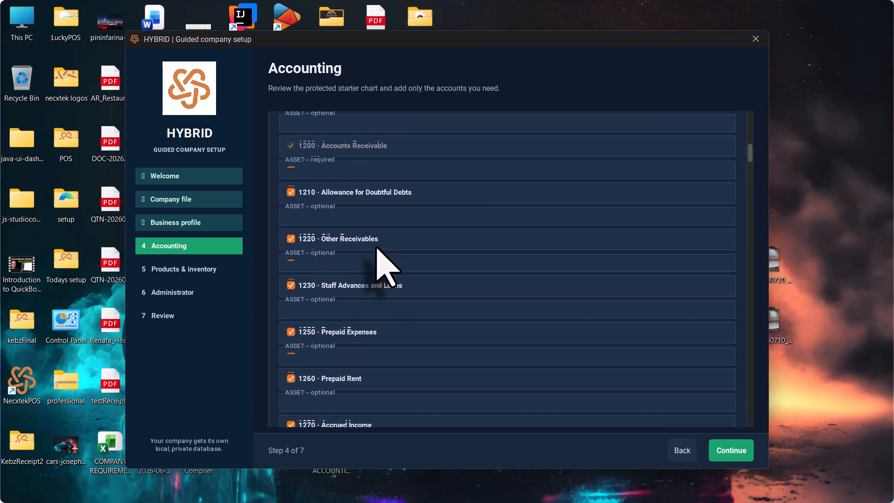
left_click(295, 238)
scroll(369, 235, "up", 3)
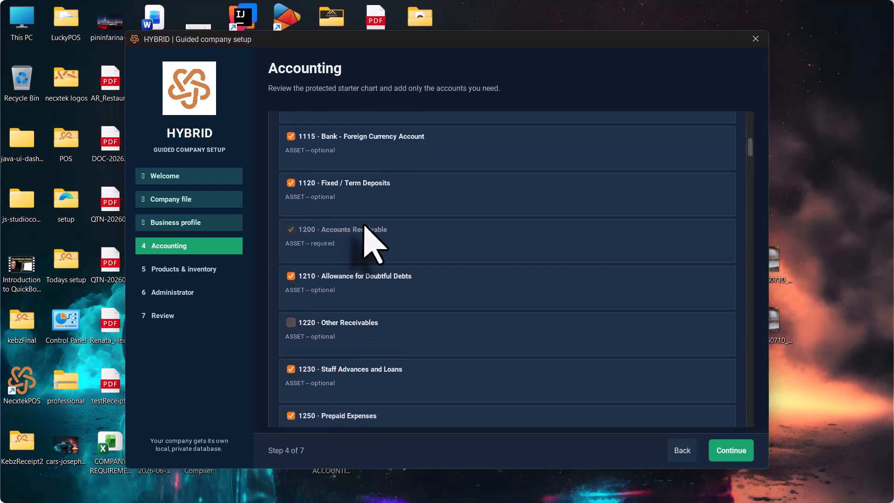
scroll(364, 227, "down", 1)
left_click(292, 251)
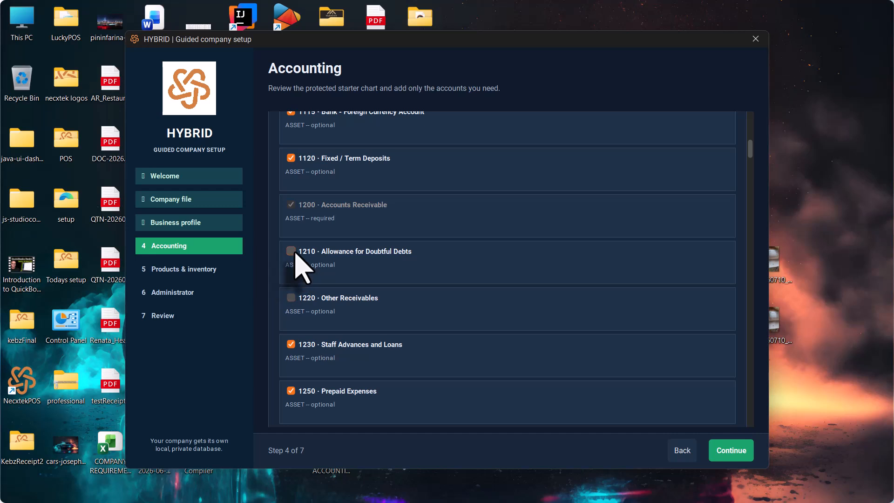
scroll(350, 217, "up", 4)
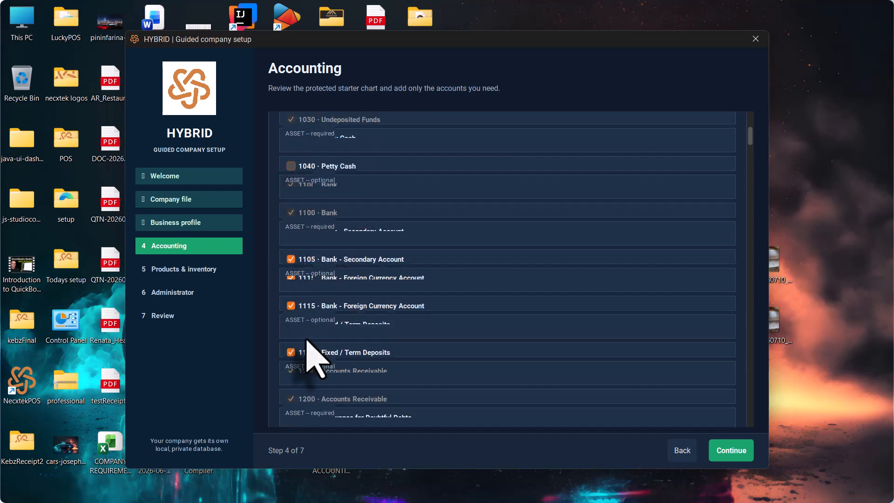
scroll(308, 354, "down", 2)
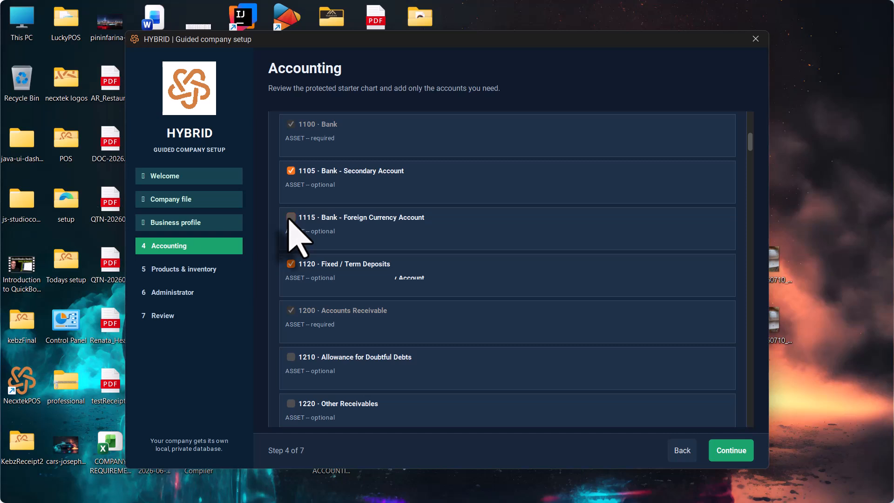
scroll(366, 321, "down", 6)
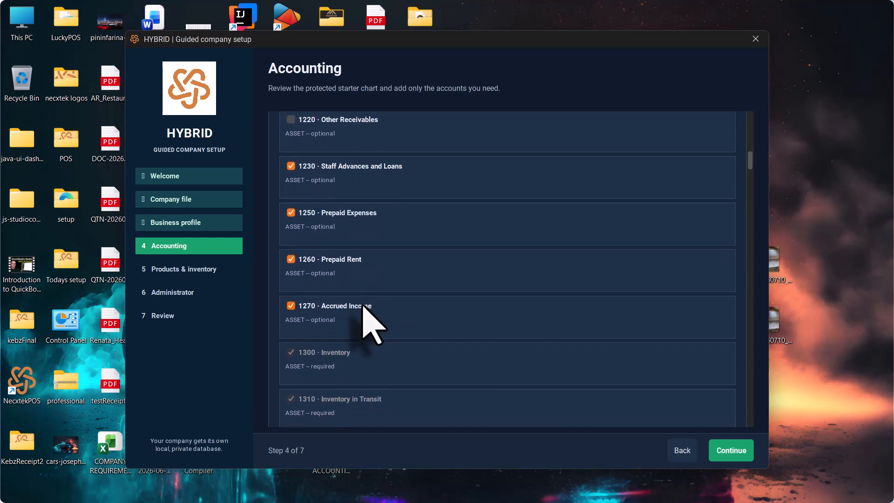
- Advance to Products & inventory and untick all optional product fields, keeping only Category checked
left_click(730, 456)
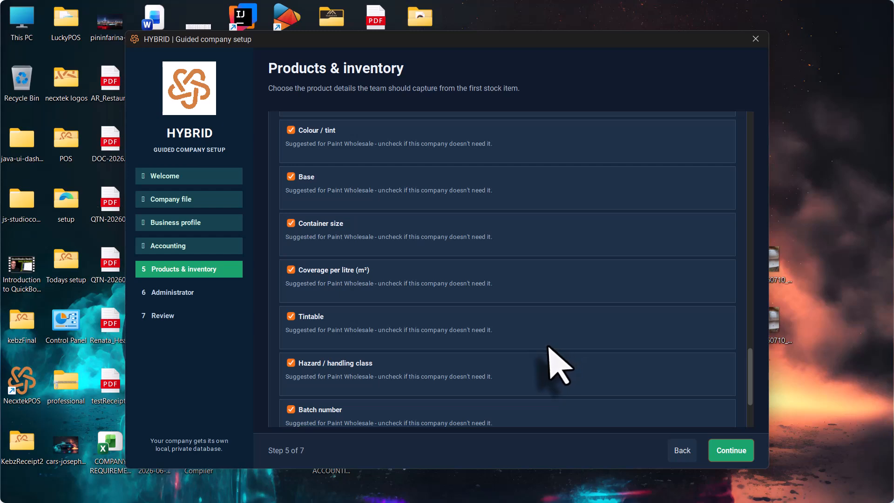
scroll(554, 361, "up", 5)
scroll(556, 365, "up", 5)
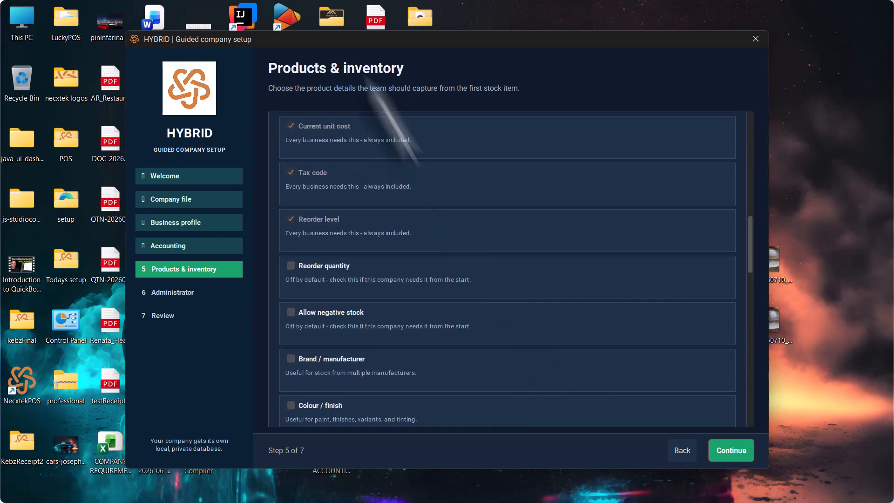
scroll(437, 224, "up", 6)
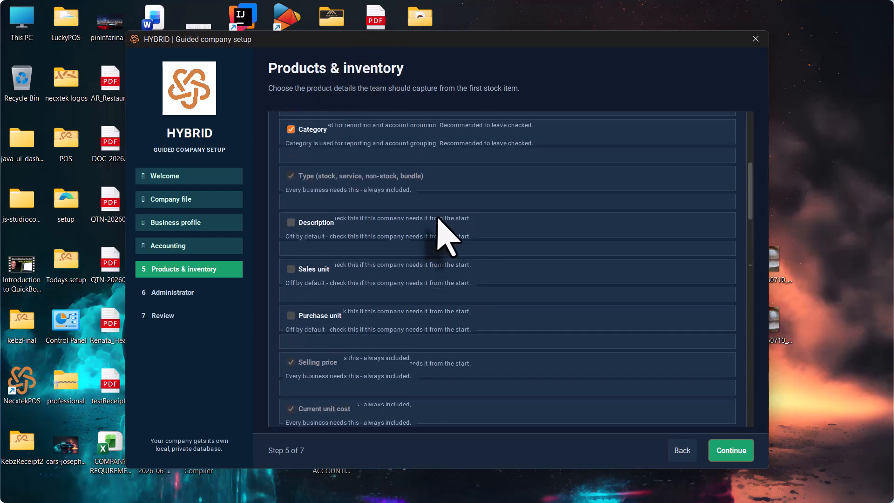
left_click(530, 230)
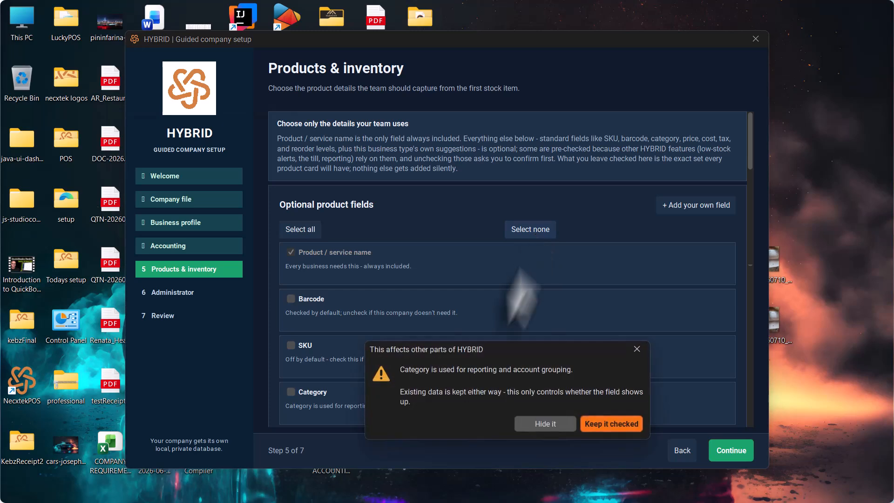
left_click(602, 423)
scroll(375, 380, "down", 3)
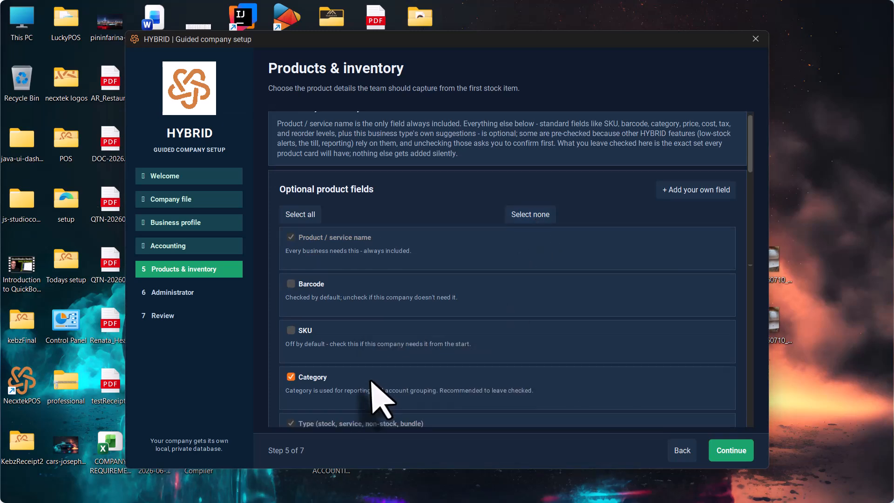
scroll(564, 268, "up", 3)
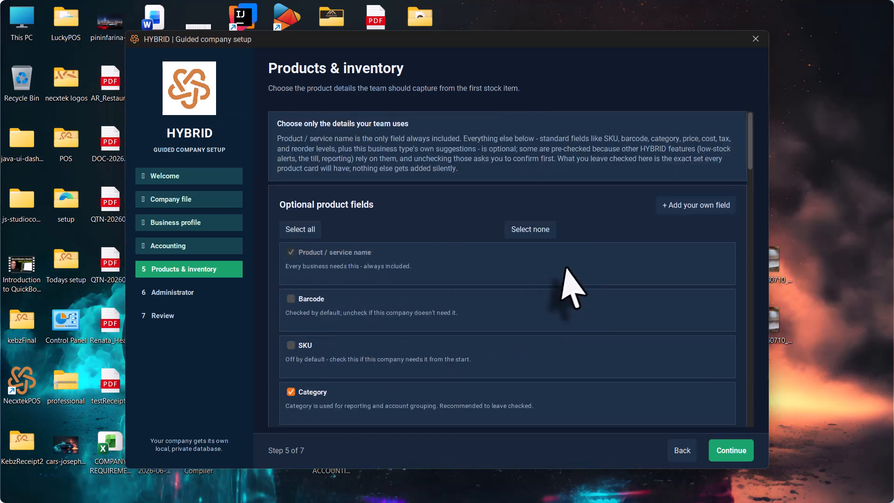
scroll(573, 283, "down", 1)
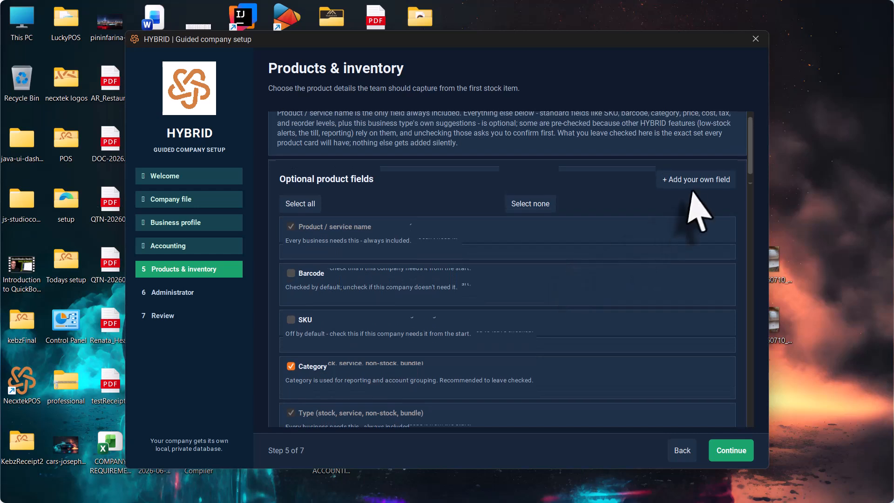
- Add custom product fields Stock Code and Warehouse
left_click(702, 180)
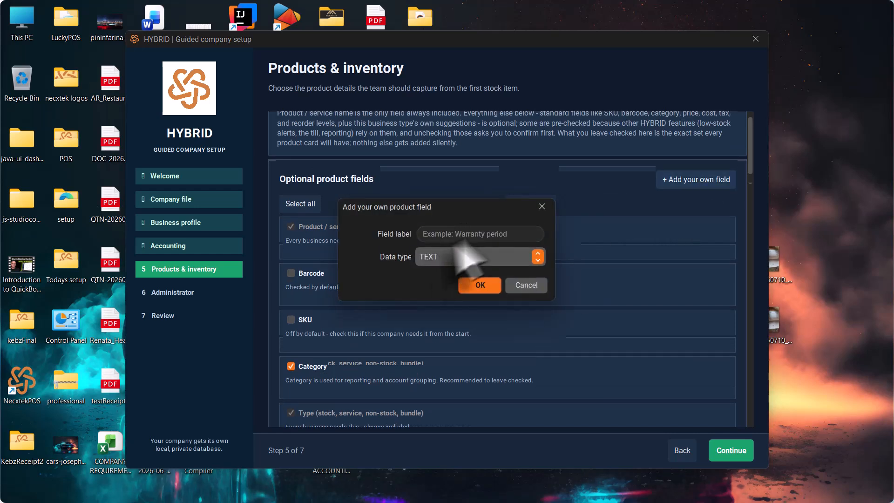
left_click(472, 235)
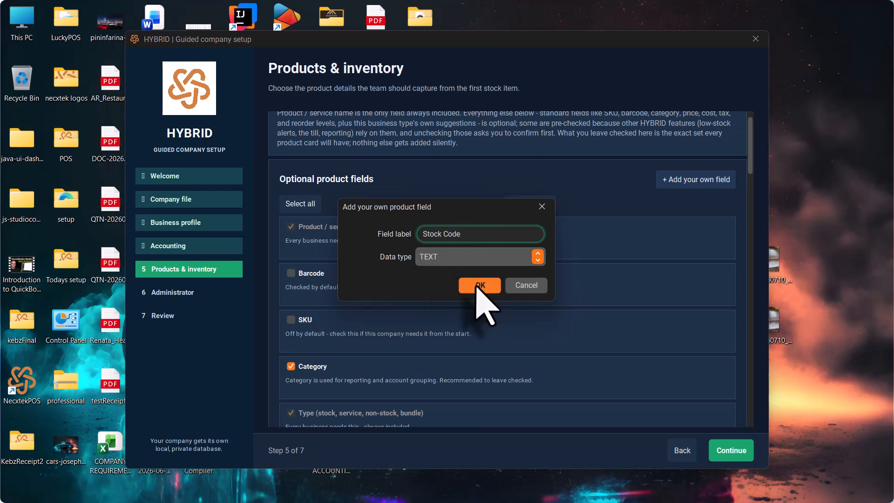
left_click(480, 285)
scroll(565, 215, "up", 15)
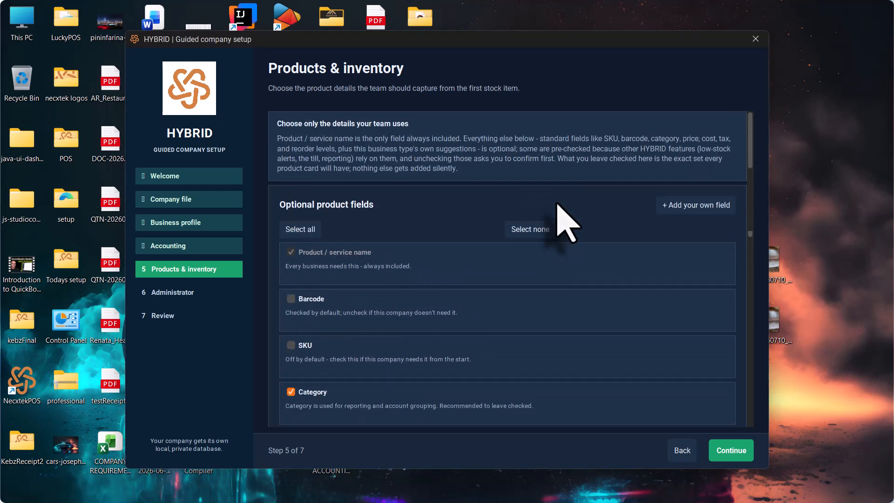
left_click(689, 208)
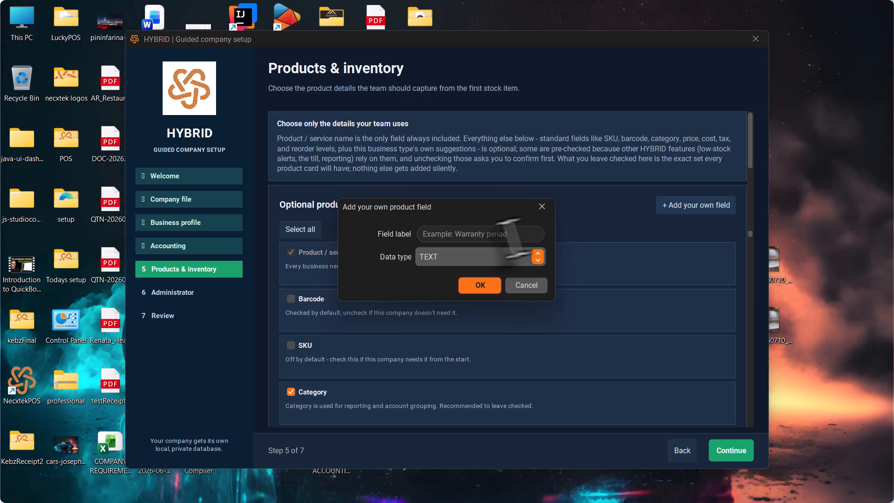
left_click(467, 236)
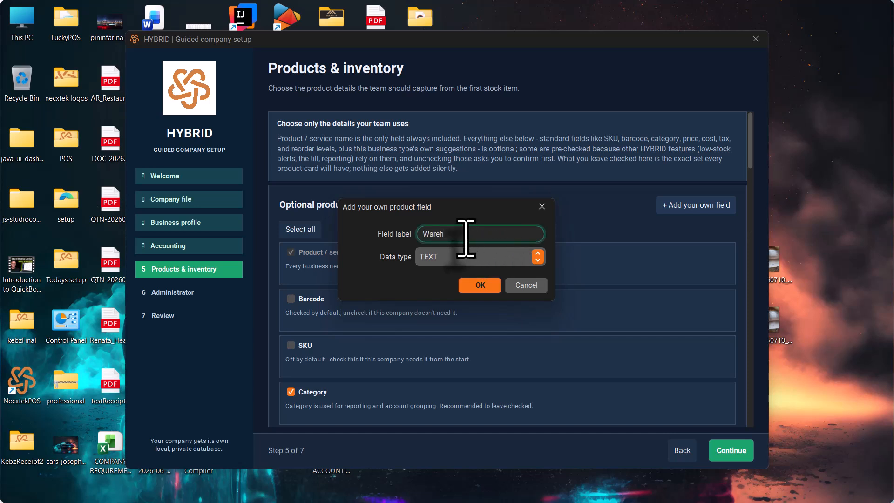
left_click(477, 284)
scroll(699, 260, "up", 15)
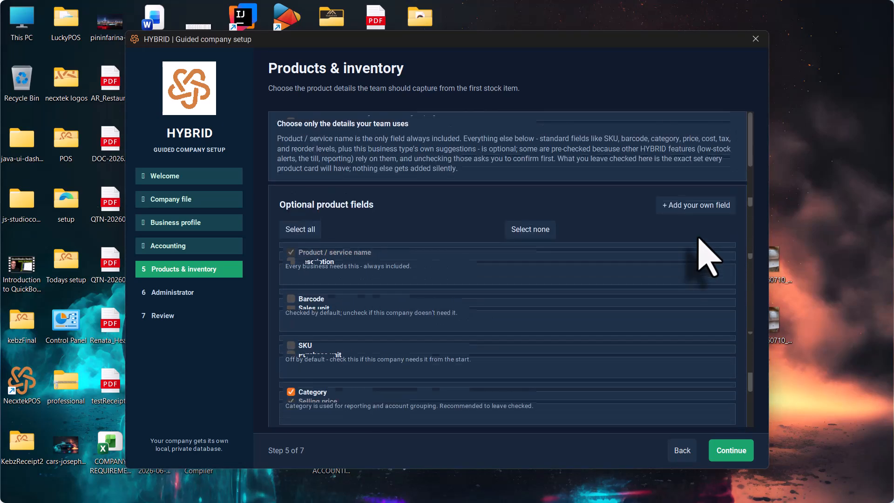
- Add a custom product field 'Stock Quantity' with data type INTEGER
left_click(699, 205)
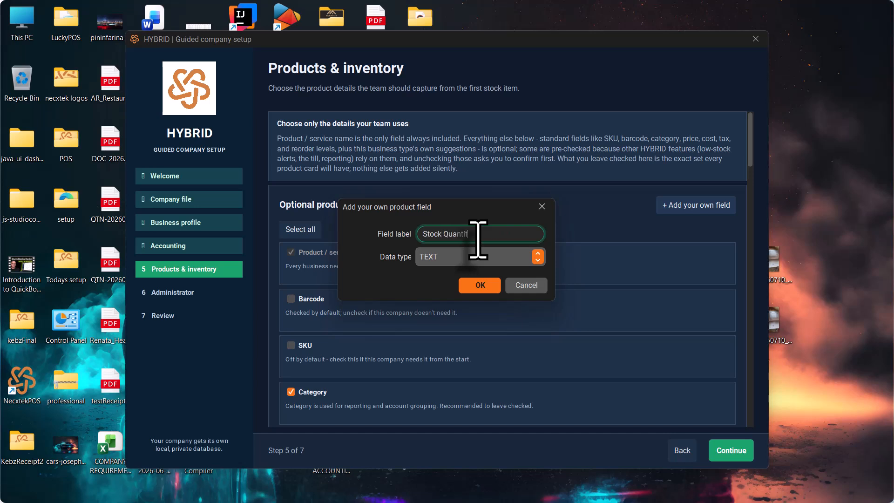
type("Stock Quantity")
left_click(536, 256)
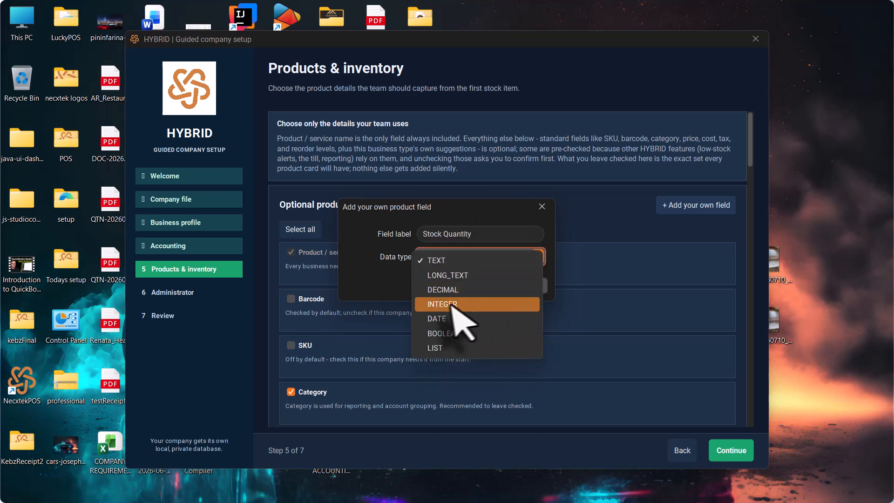
left_click(450, 305)
left_click(481, 285)
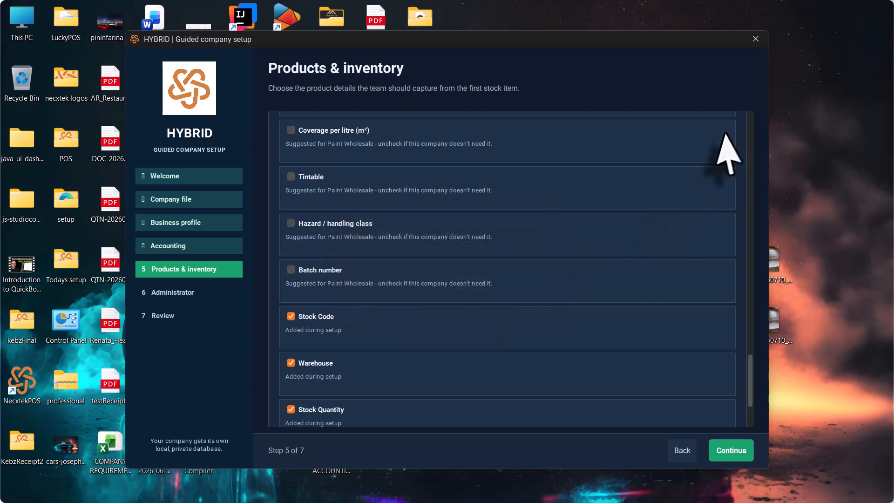
scroll(726, 139, "up", 4)
scroll(725, 140, "up", 10)
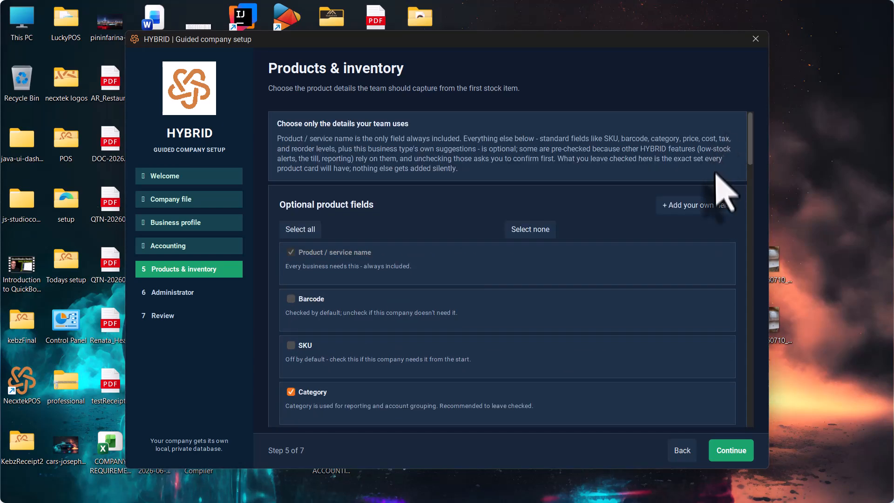
- Add a DECIMAL 'Gross Amount' product field, then continue to the Administrator step
left_click(701, 207)
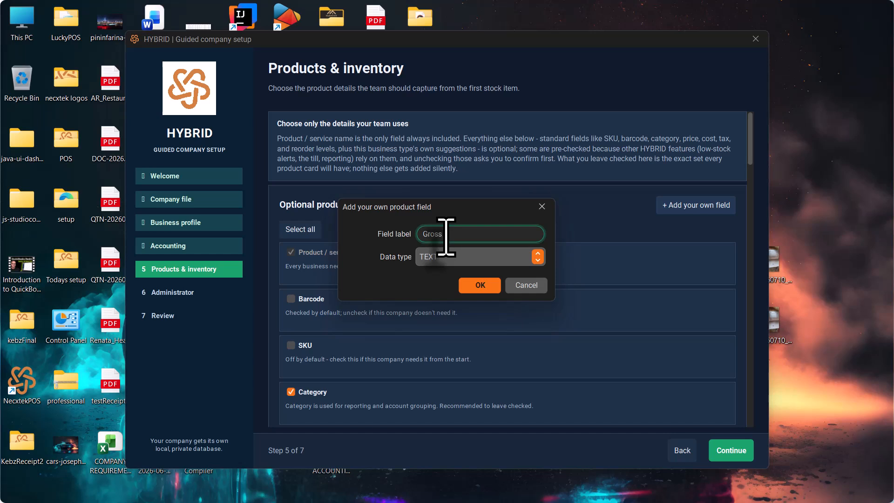
type("Gross Amount")
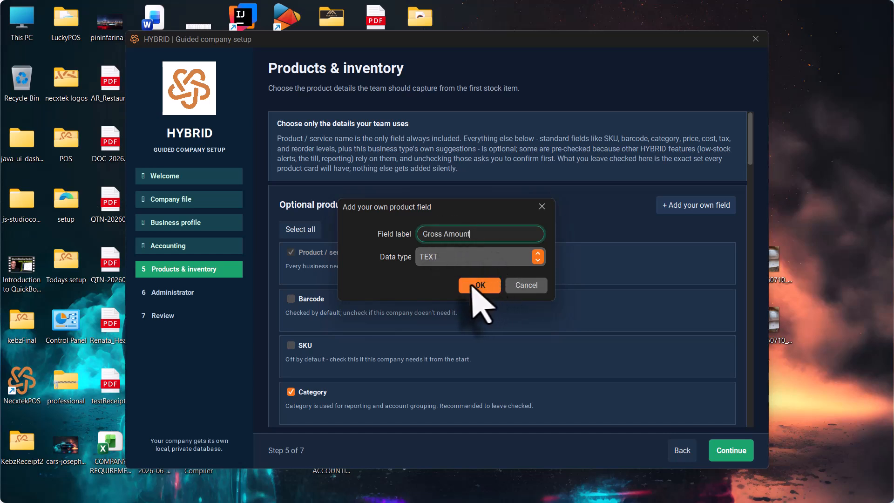
left_click(538, 257)
left_click(453, 291)
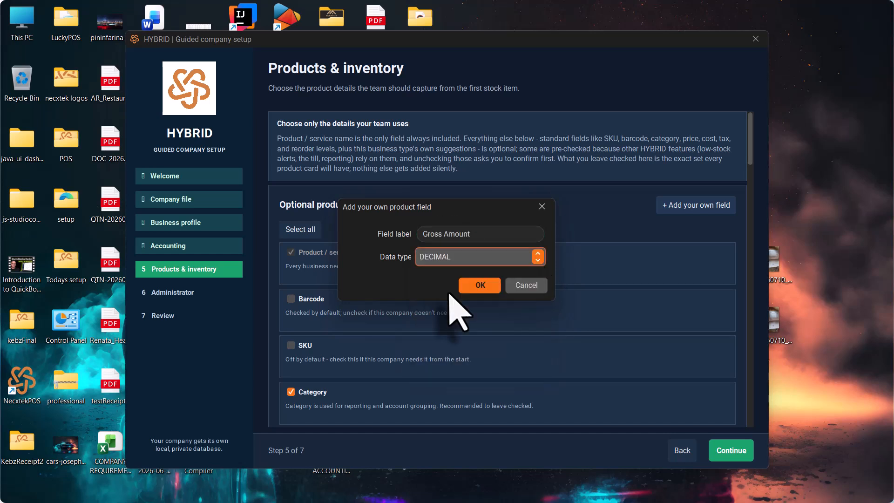
left_click(480, 285)
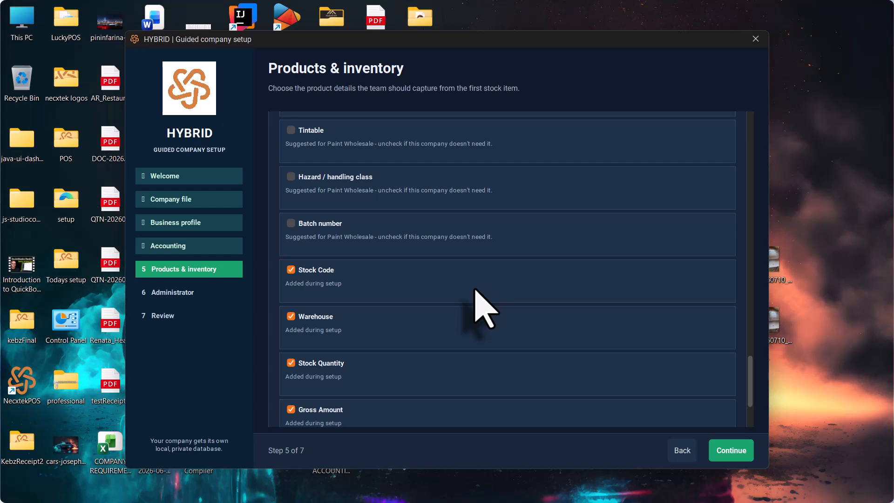
scroll(484, 307, "down", 3)
scroll(484, 307, "up", 7)
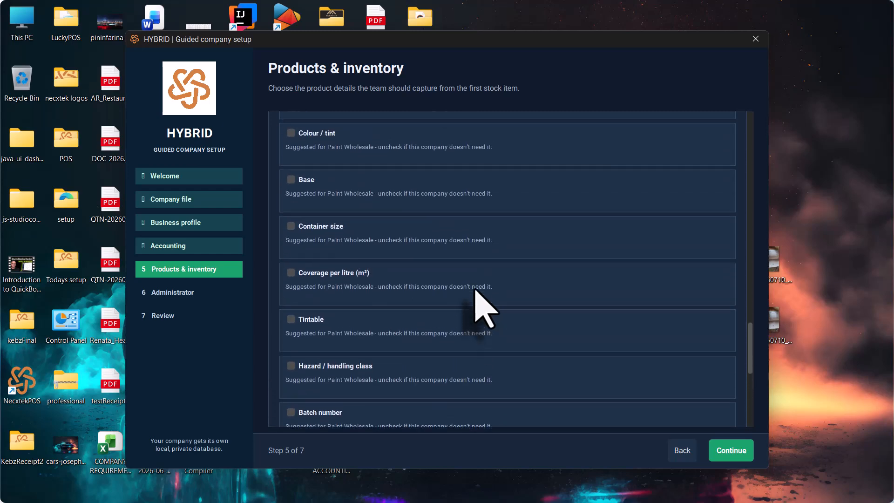
scroll(484, 308, "up", 3)
scroll(484, 307, "down", 7)
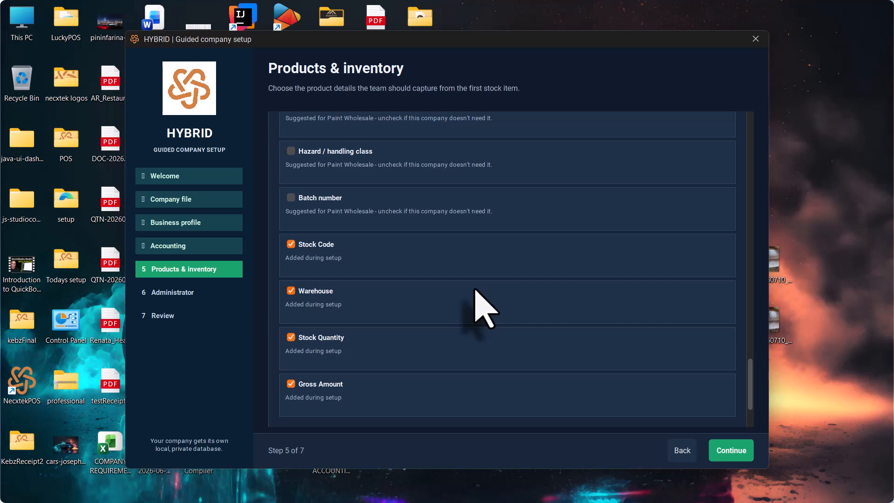
scroll(556, 316, "up", 10)
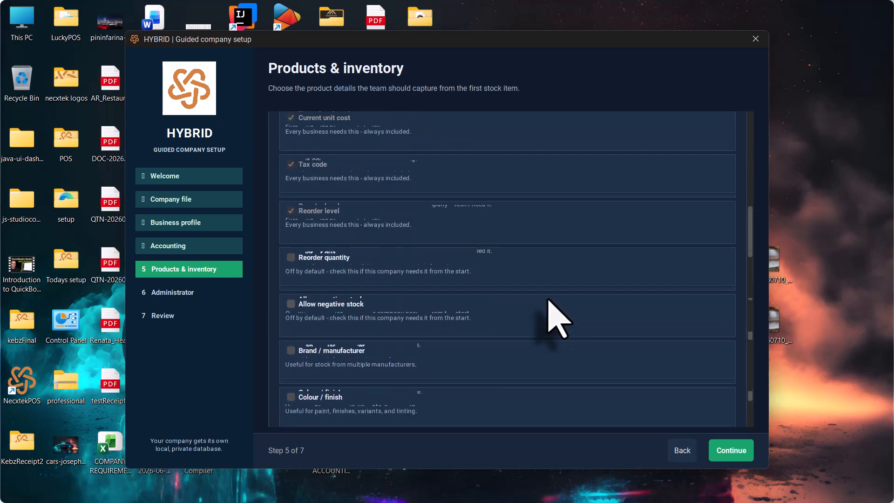
left_click(730, 451)
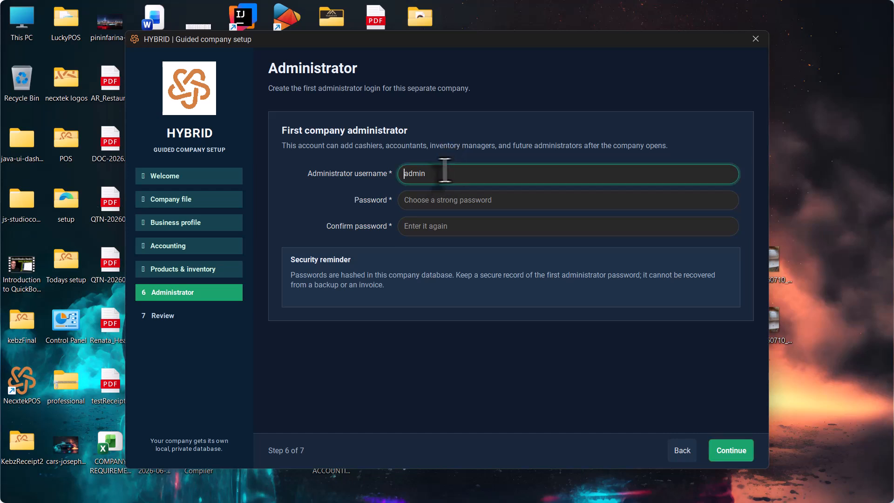
- Replace the default admin username, enter and confirm the password, and continue to Review
left_click_drag(445, 170, 246, 184)
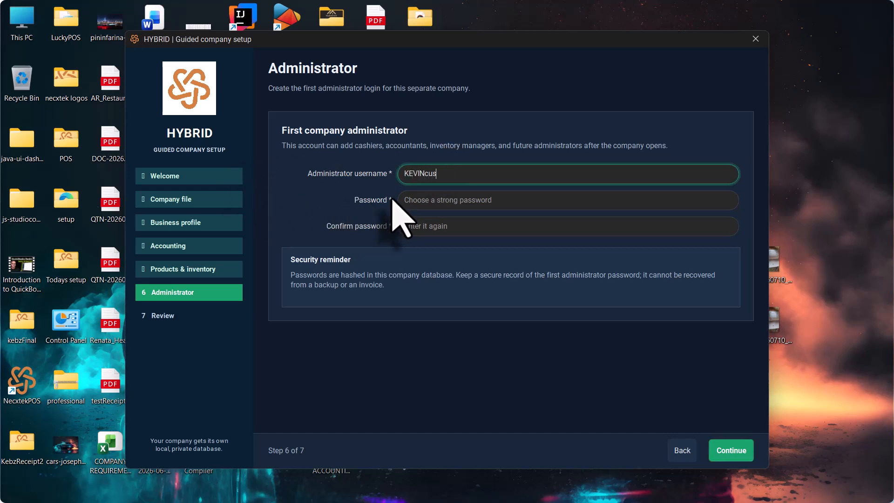
key("Tab")
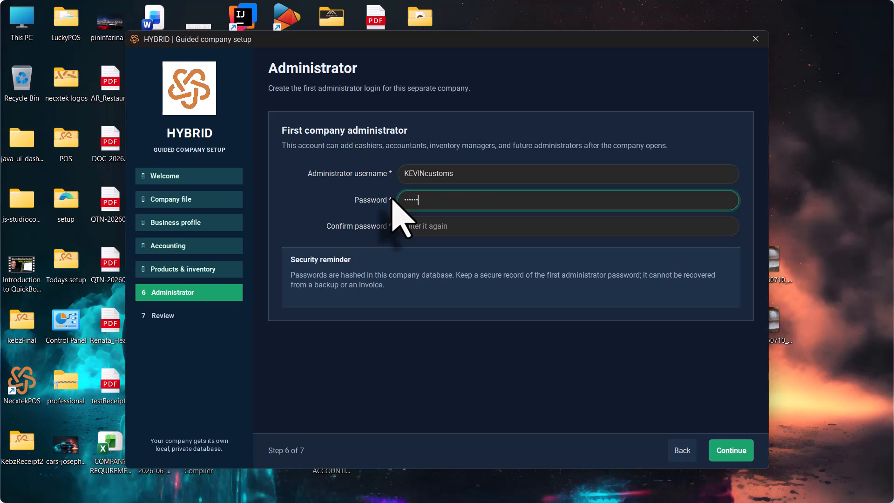
key("Tab")
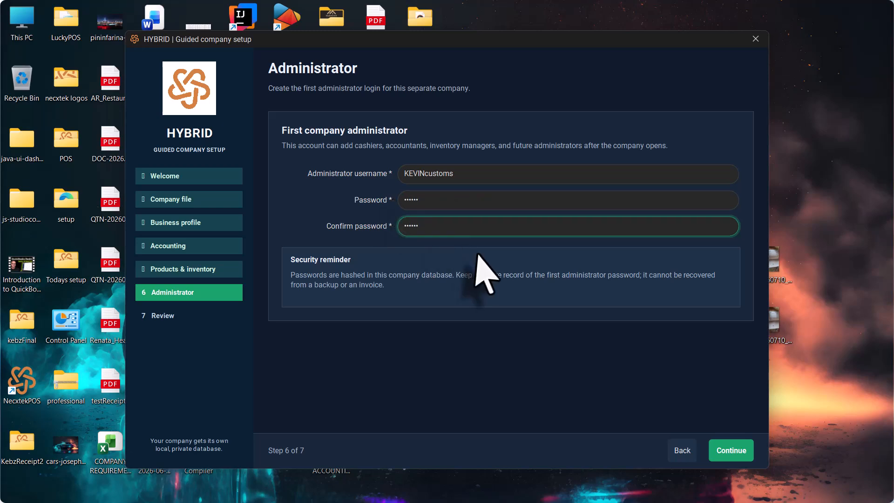
left_click(735, 454)
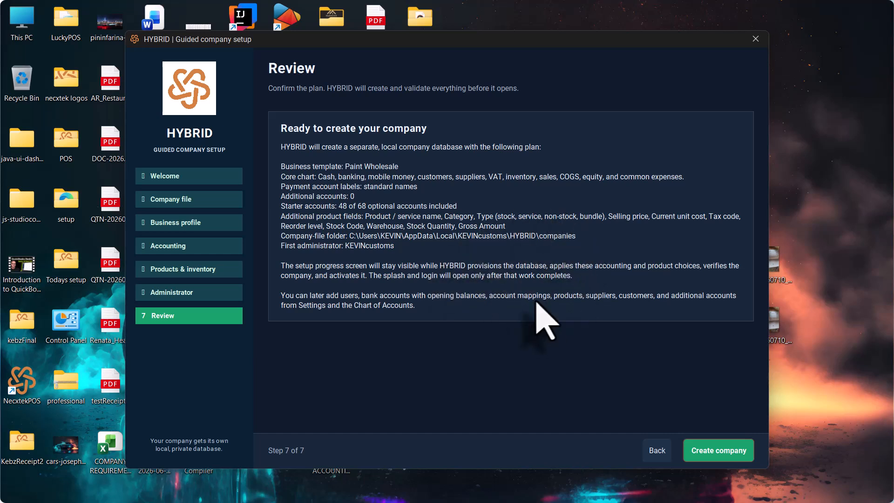
- Create FRAMERA on the free Starter plan without a subscription key, running as a standalone computer
left_click(727, 454)
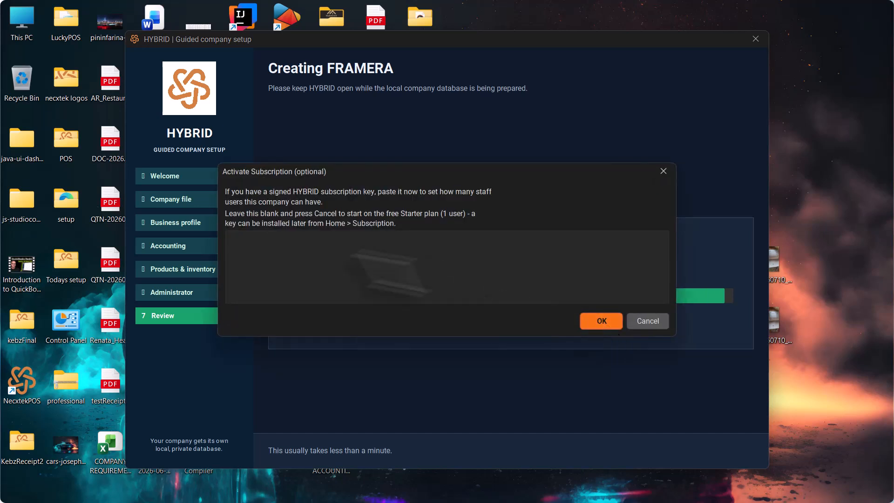
left_click(314, 258)
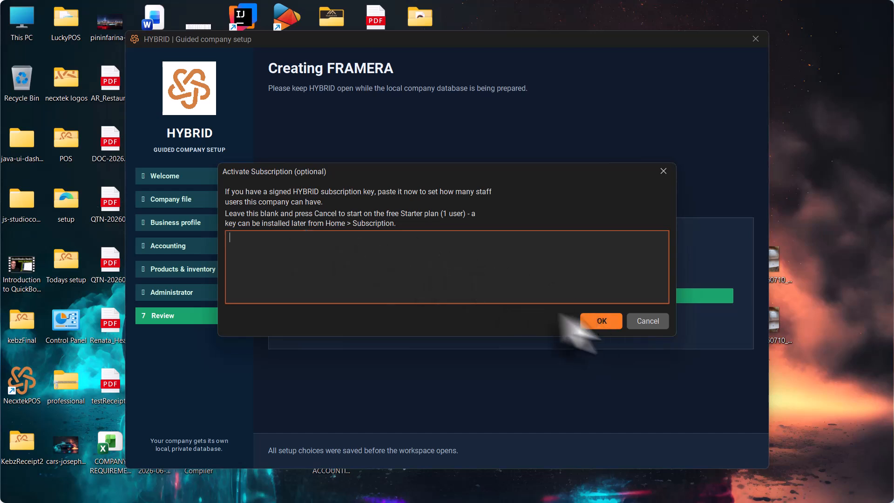
left_click(648, 321)
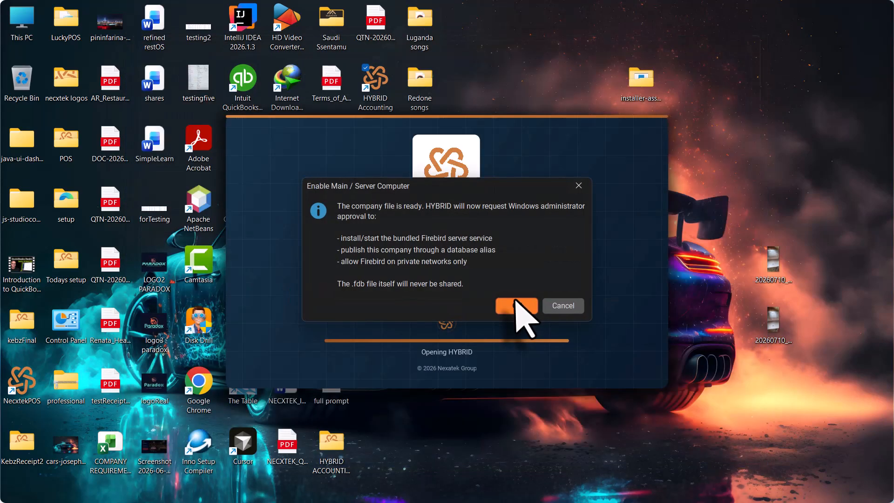
left_click(516, 305)
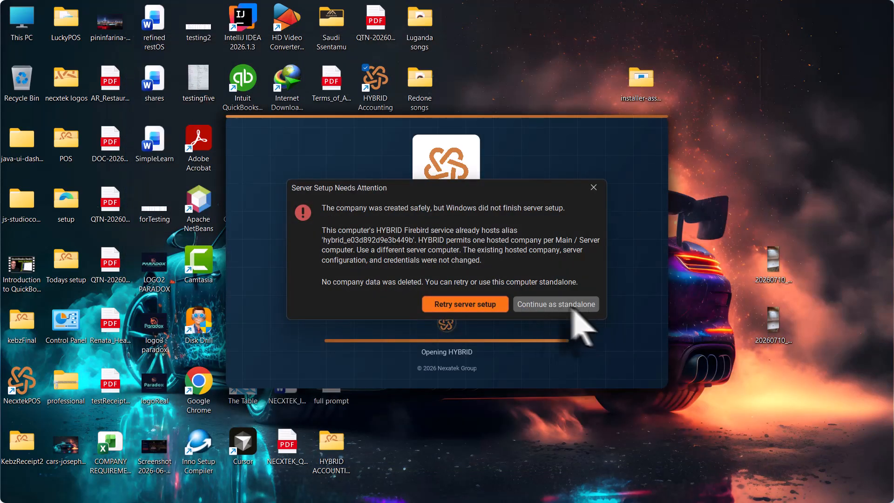
left_click(562, 306)
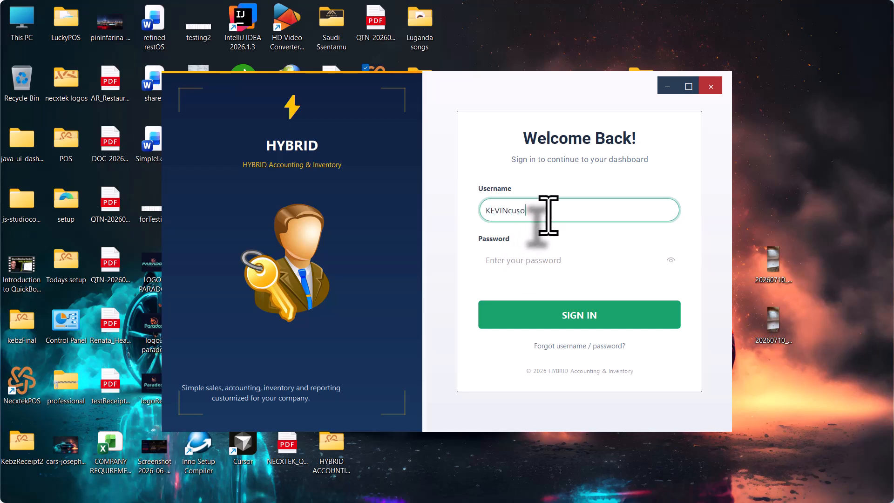
- Enter the administrator password and sign in, landing on Sales with receipt INV-000001
key("Tab")
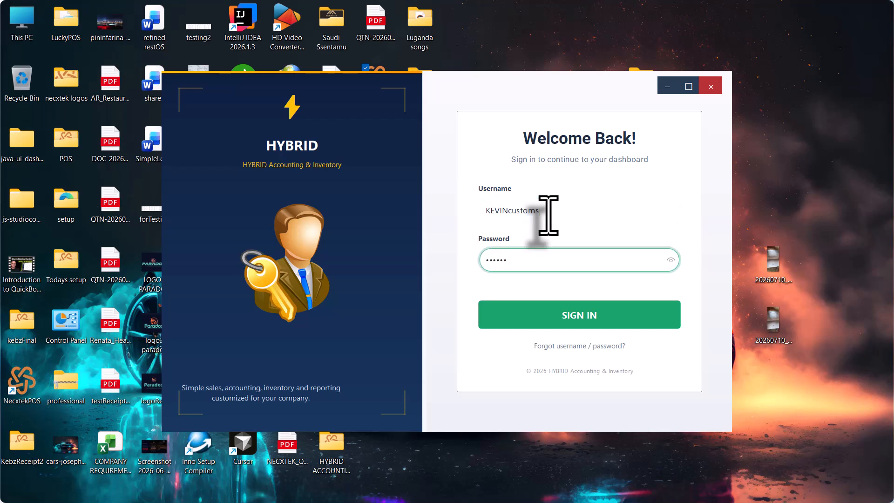
key("Return")
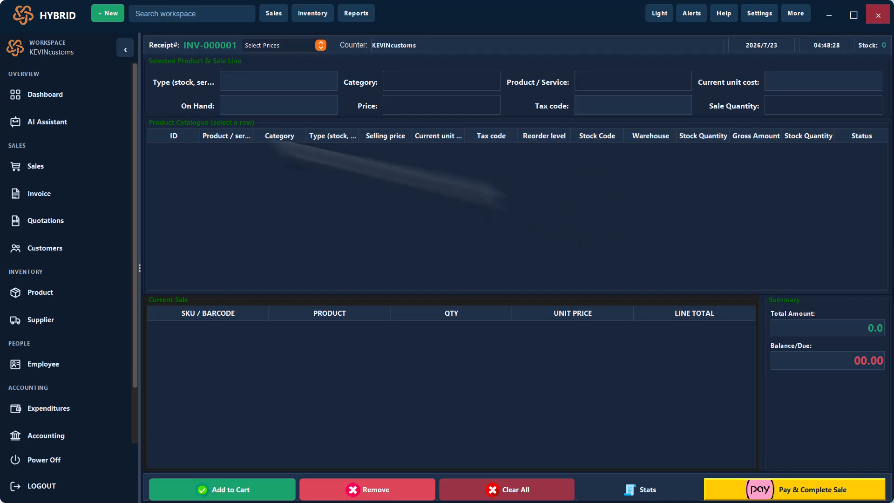
- Visit the Dashboard, AI Assistant, Sales, Invoices, Quotations and Customers pages
left_click(55, 95)
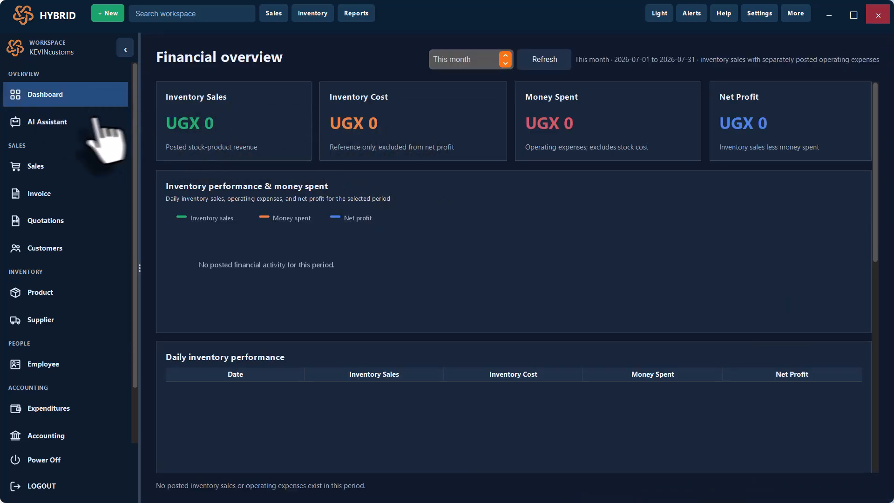
left_click(60, 130)
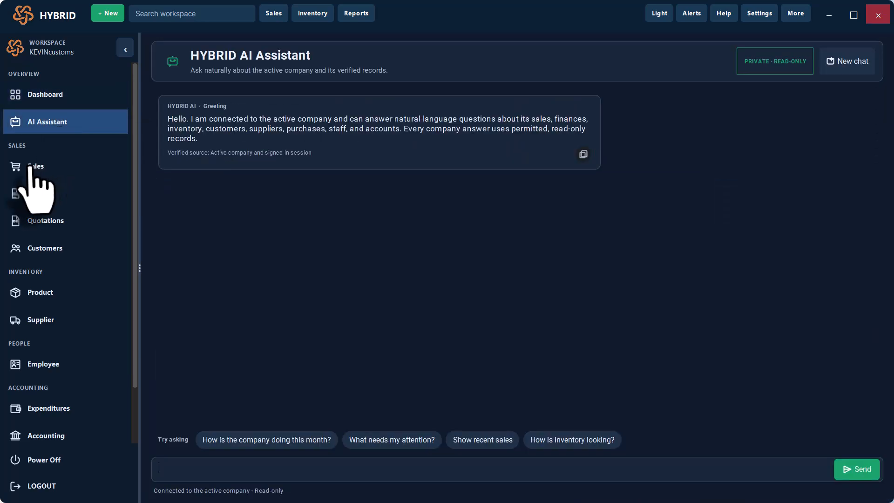
left_click(36, 166)
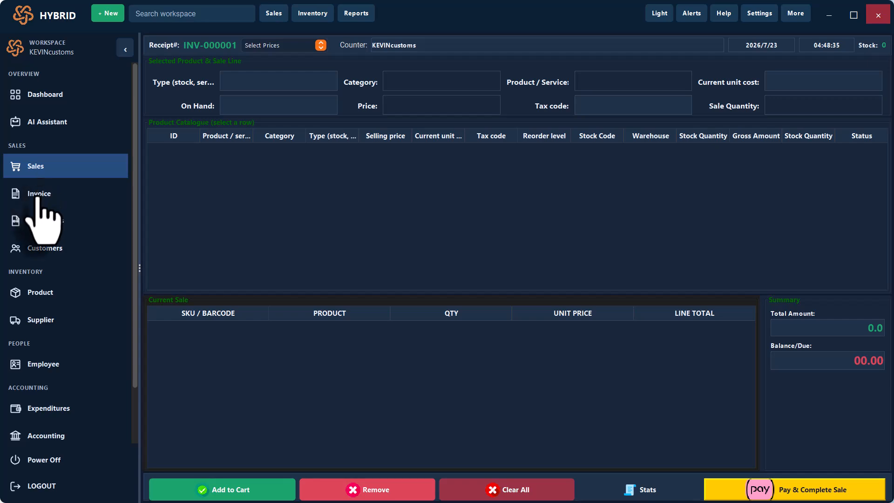
left_click(37, 194)
left_click(41, 224)
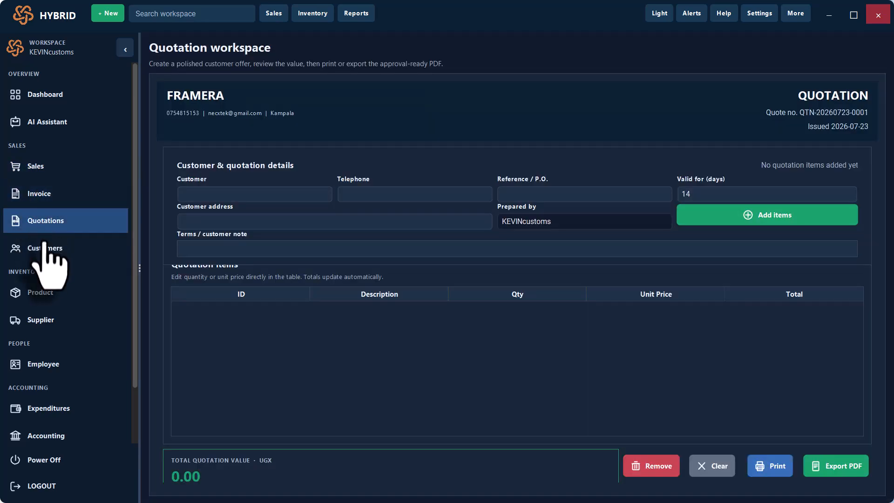
left_click(46, 249)
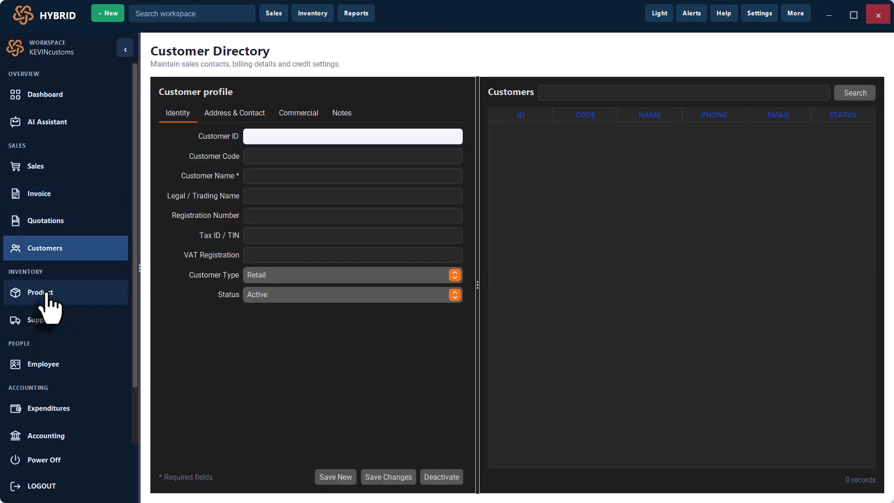
- Visit Products, Suppliers, Employees, Expenses and Accounting, ending on Reports & insights
left_click(46, 292)
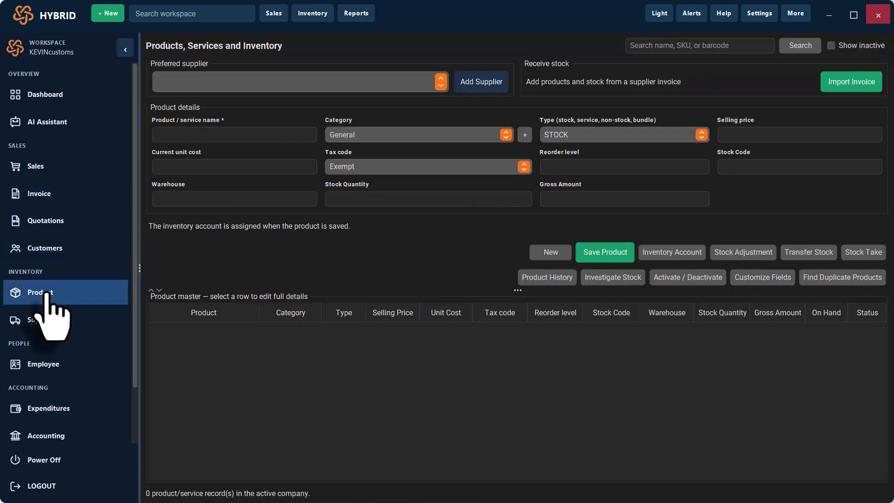
left_click(45, 320)
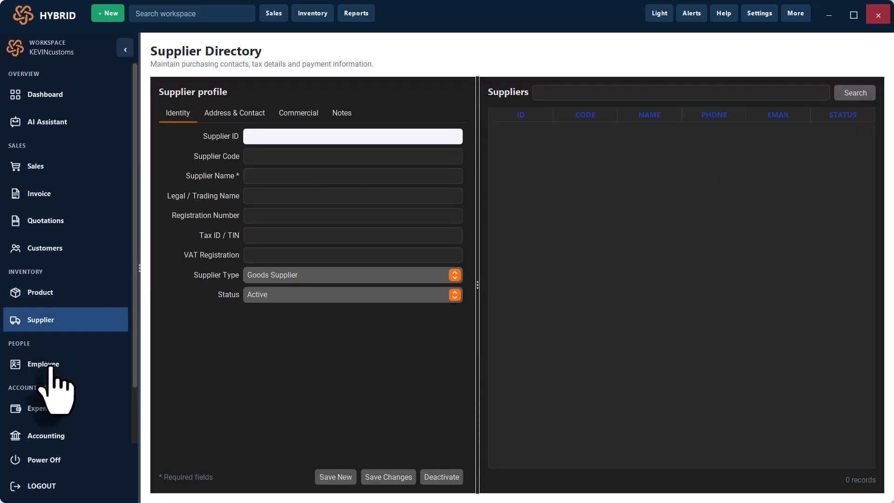
left_click(49, 368)
left_click(51, 411)
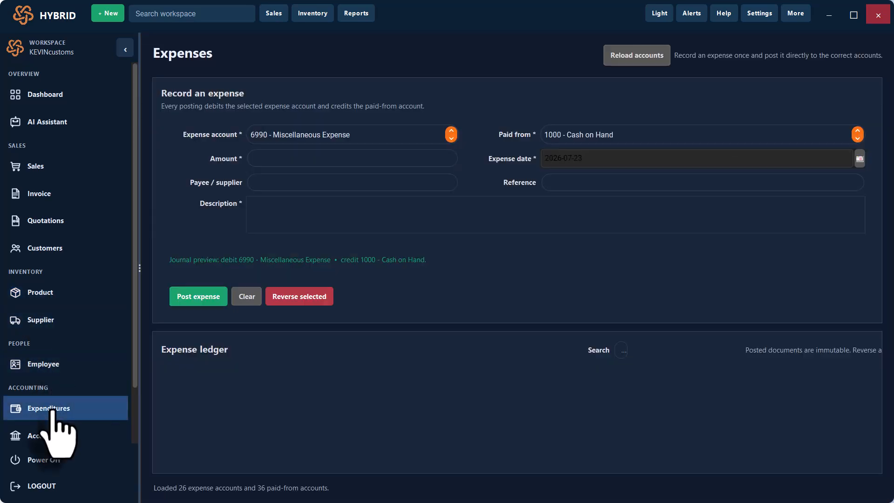
left_click(53, 438)
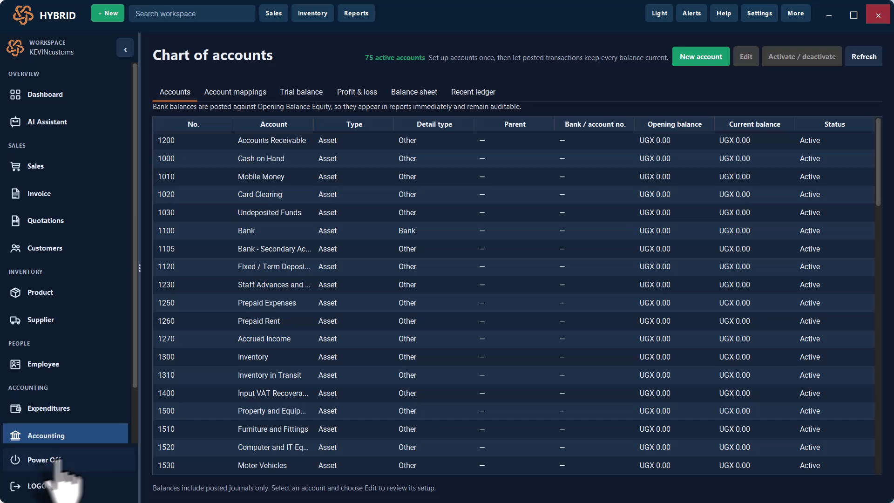
scroll(53, 419, "down", 2)
left_click(48, 404)
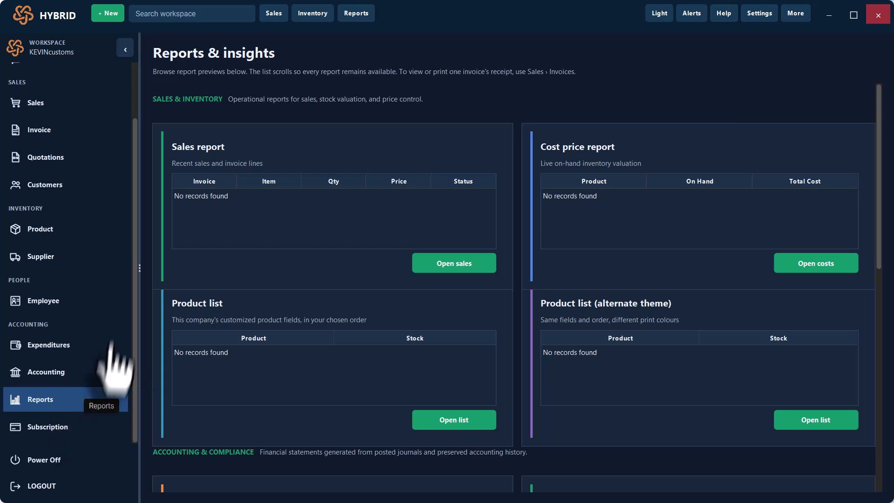
scroll(110, 347, "up", 3)
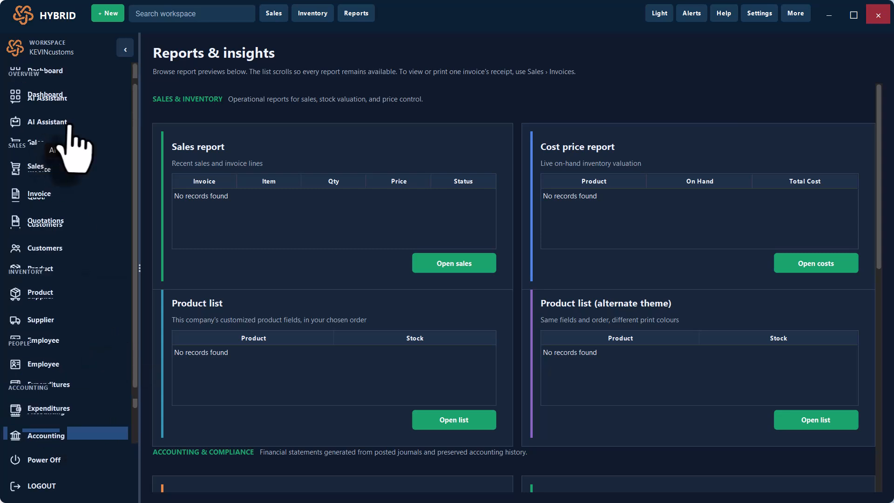
- Open Products, Services and Inventory and type test text 'fsd' into the selling price field
left_click(33, 298)
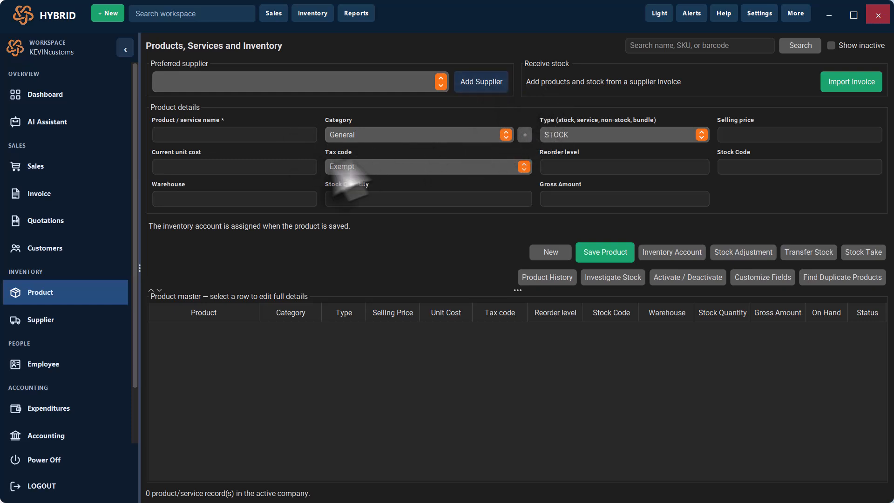
left_click(227, 135)
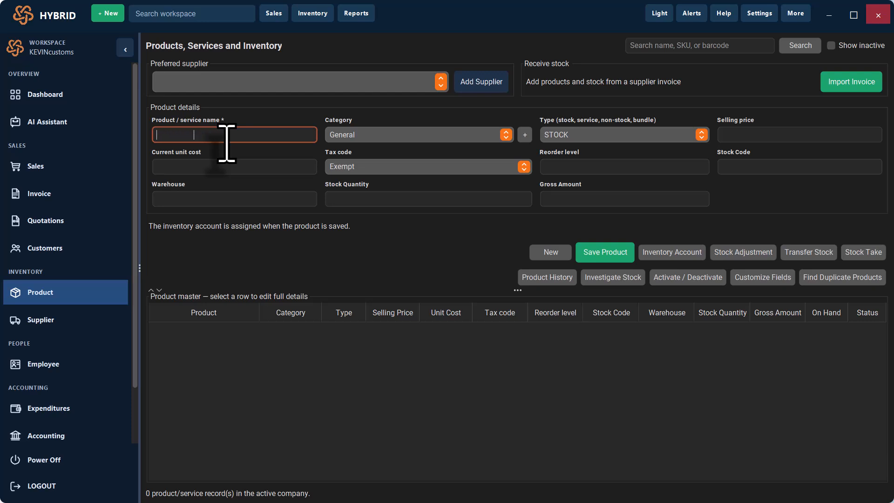
left_click(751, 135)
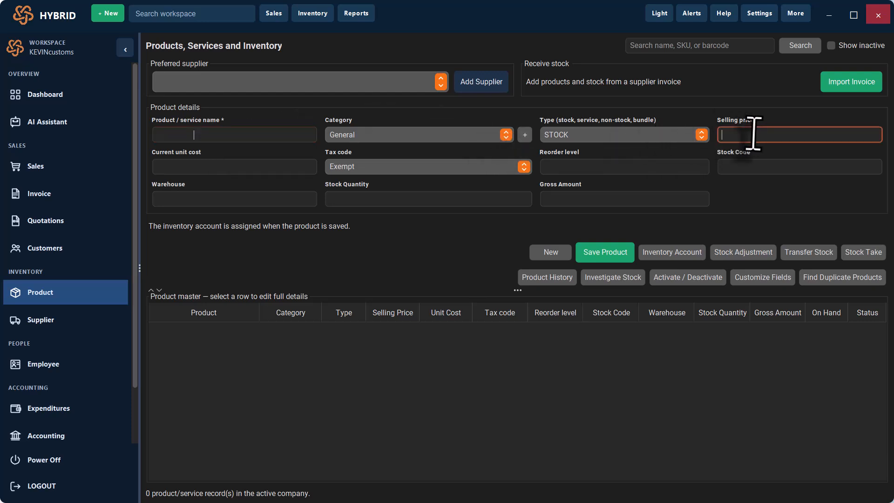
type("fsd")
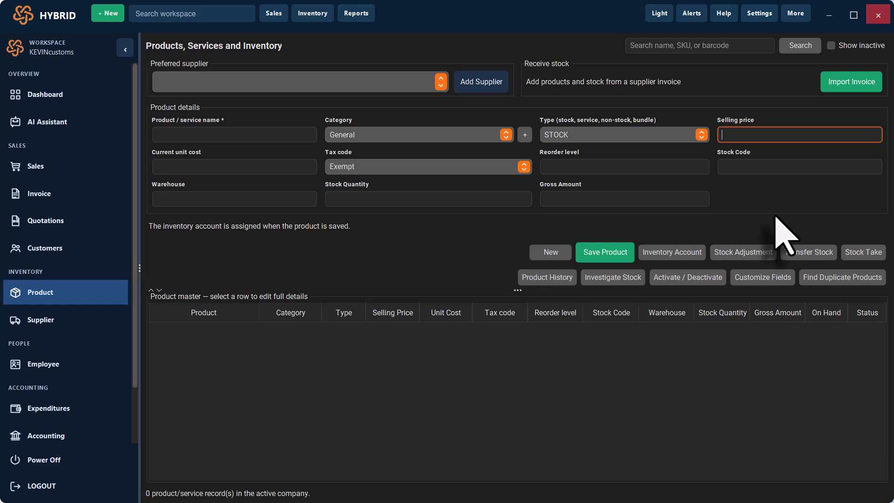
- Start a supplier invoice import and load invoice.jpg from the Downloads folder
left_click(858, 85)
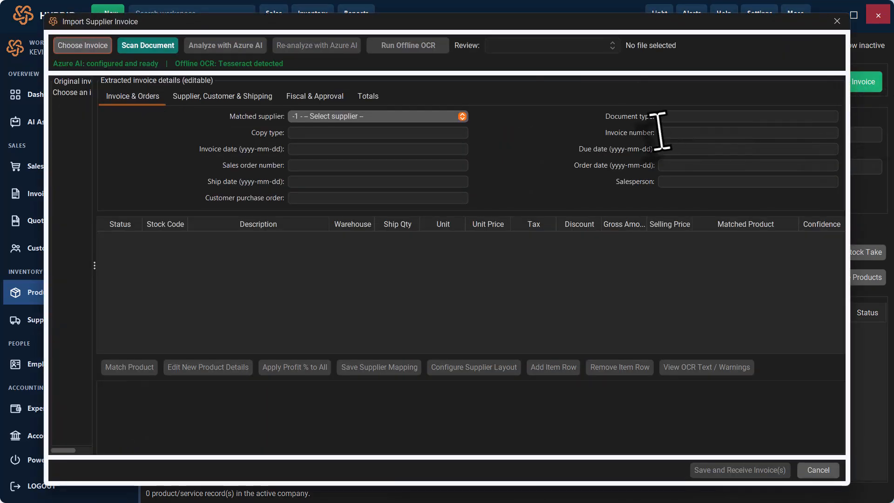
left_click(72, 49)
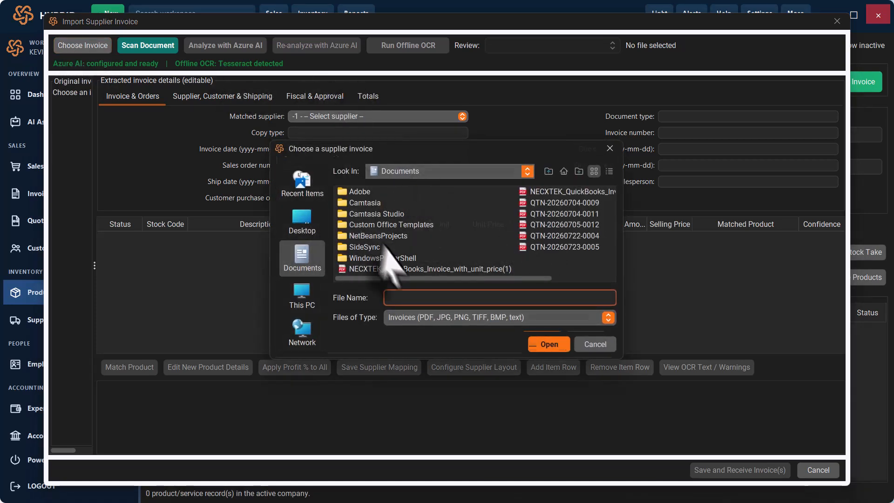
left_click(303, 219)
double_click(367, 236)
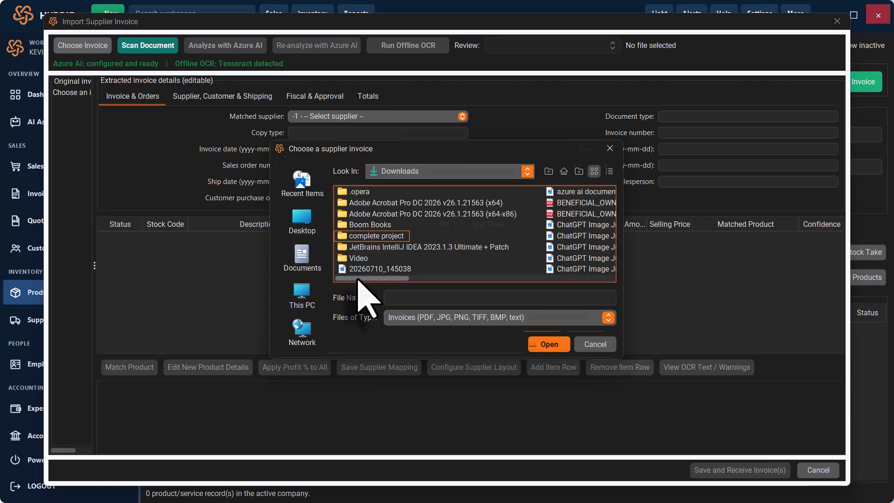
left_click_drag(347, 278, 435, 276)
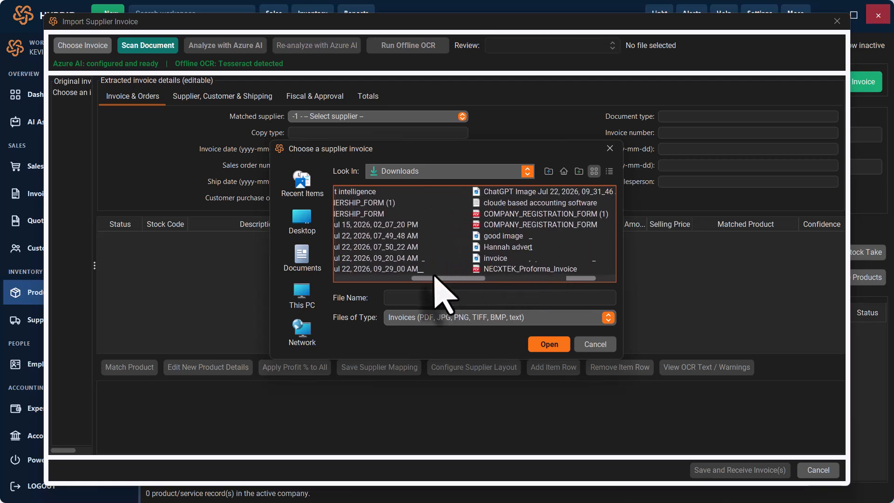
left_click(497, 258)
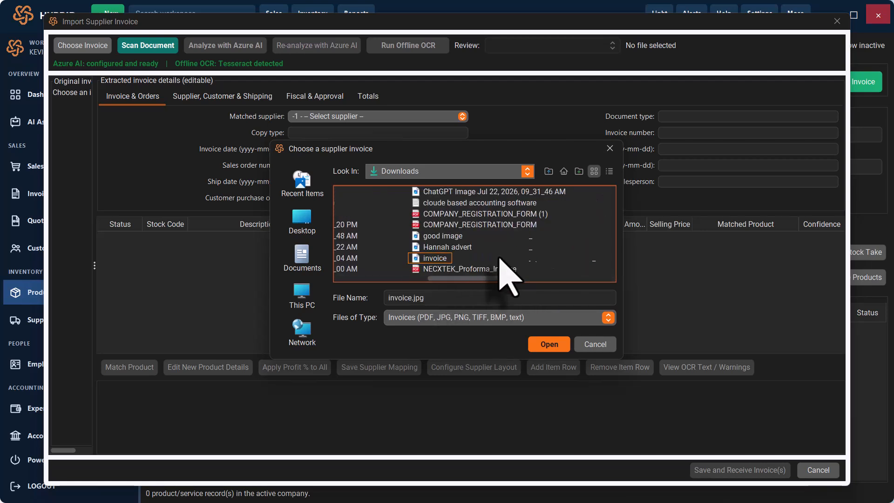
left_click(431, 259)
left_click(547, 345)
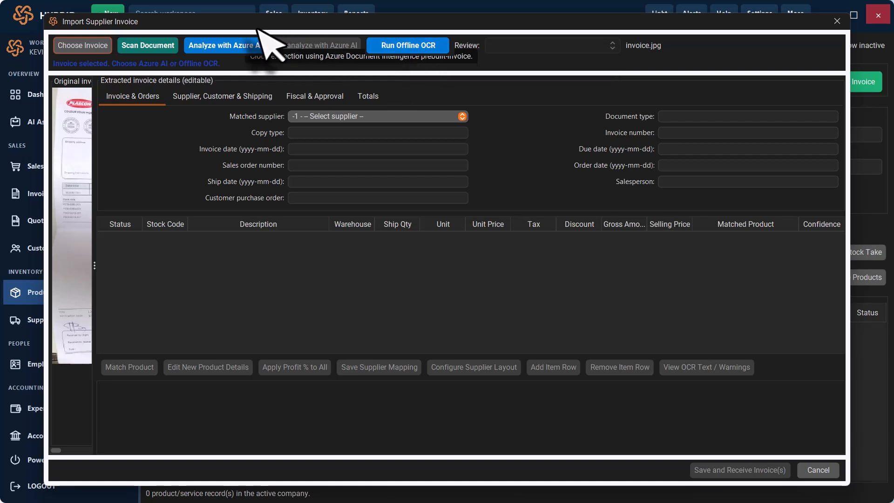
- Run Analyze with Azure AI to extract invoice.jpg's details and four line items
left_click(218, 46)
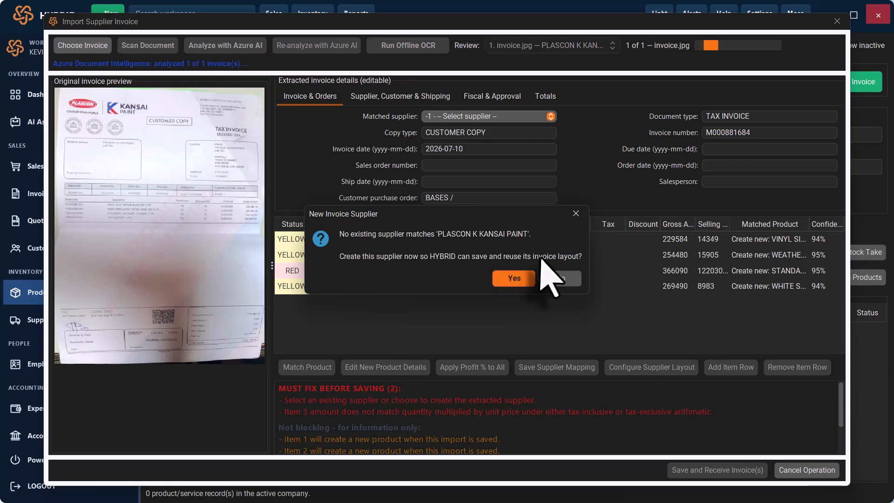
- Create PLASCON K KANSAI PAINT as a new supplier and review its invoice field layout
left_click(512, 279)
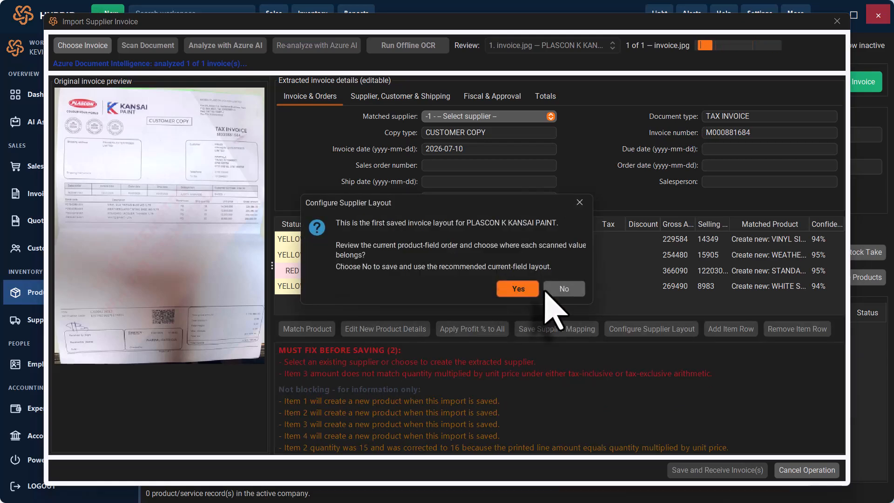
left_click(521, 291)
scroll(263, 294, "down", 3)
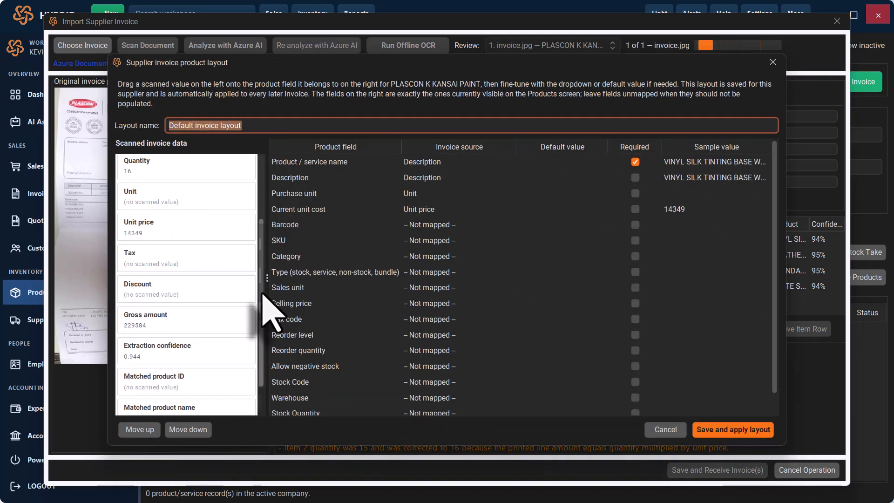
scroll(192, 345, "down", 1)
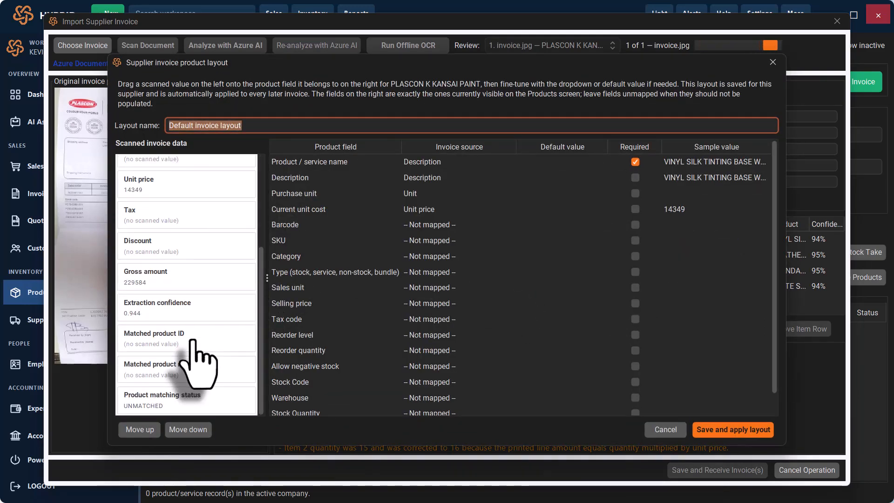
scroll(198, 364, "up", 5)
scroll(198, 363, "down", 5)
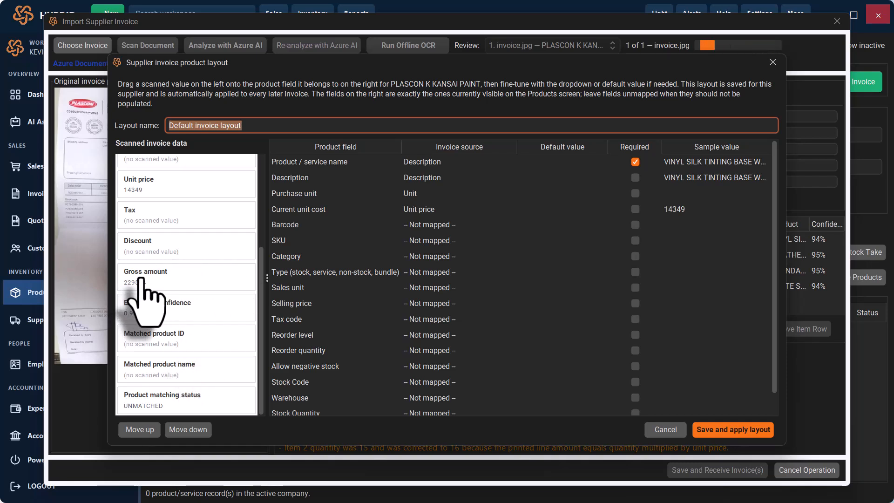
scroll(359, 389, "down", 1)
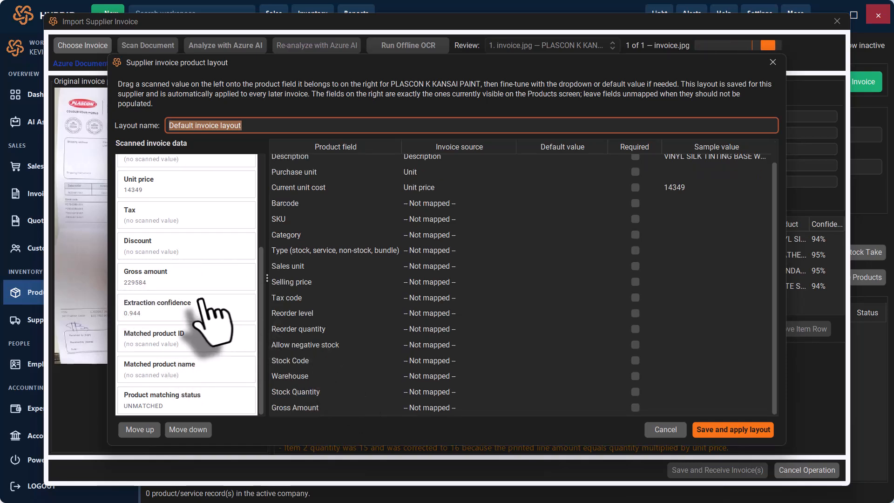
- Map gross amount, quantity, supplier product code and warehouse onto their product fields, then save the layout
left_click_drag(146, 279, 368, 409)
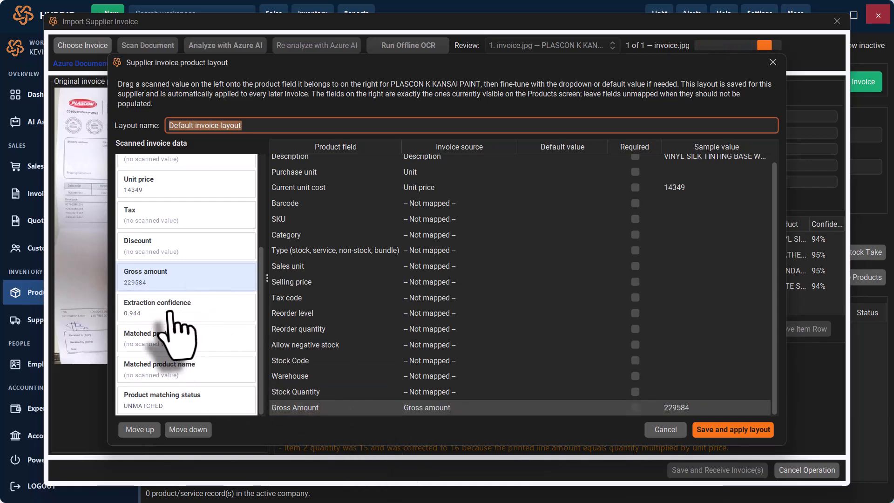
scroll(177, 303, "up", 3)
left_click_drag(149, 259, 361, 393)
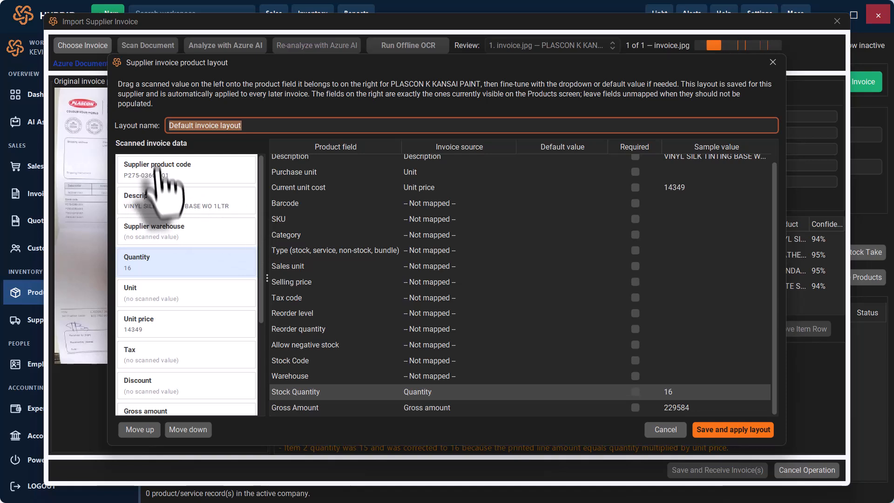
left_click_drag(147, 167, 371, 360)
left_click_drag(144, 226, 456, 376)
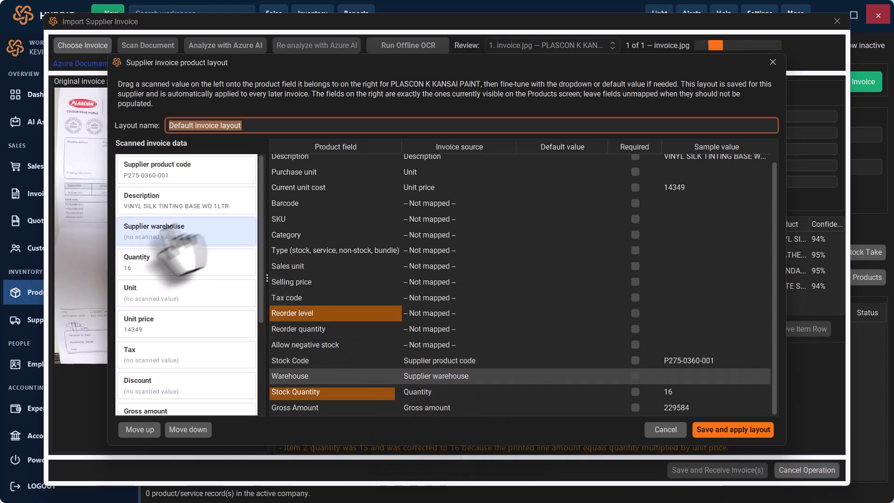
scroll(190, 369, "down", 3)
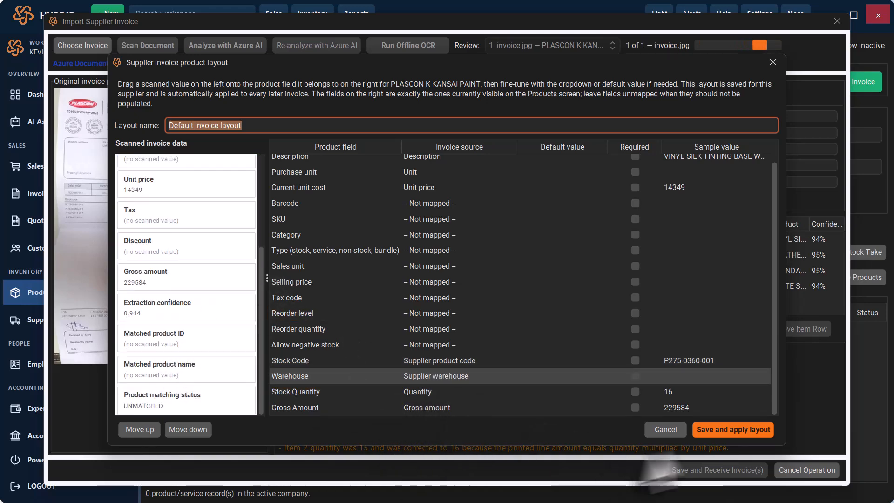
left_click(744, 430)
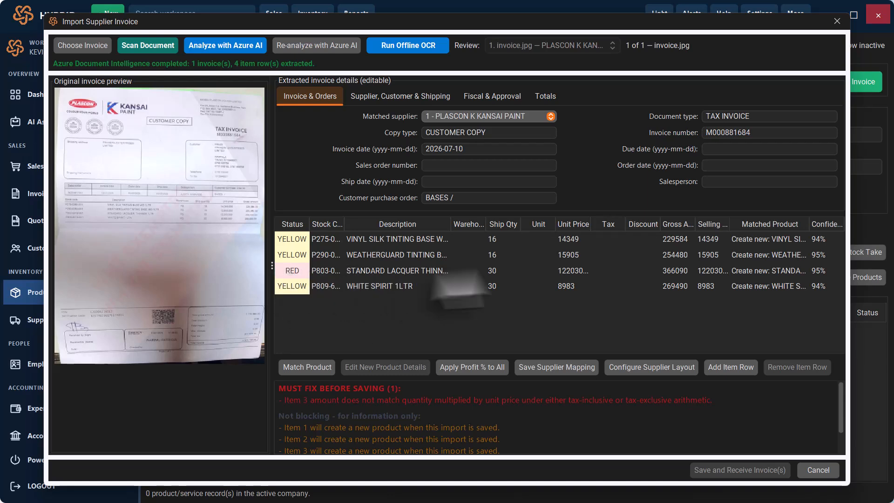
- Change the lacquer thinner line's unit price from 122030.00 to 12203 and check the selling price cells
double_click(582, 274)
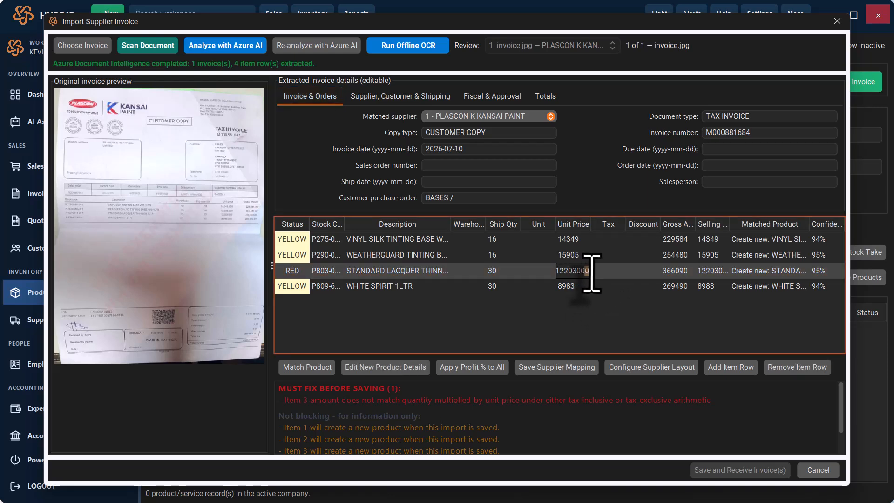
key("Return")
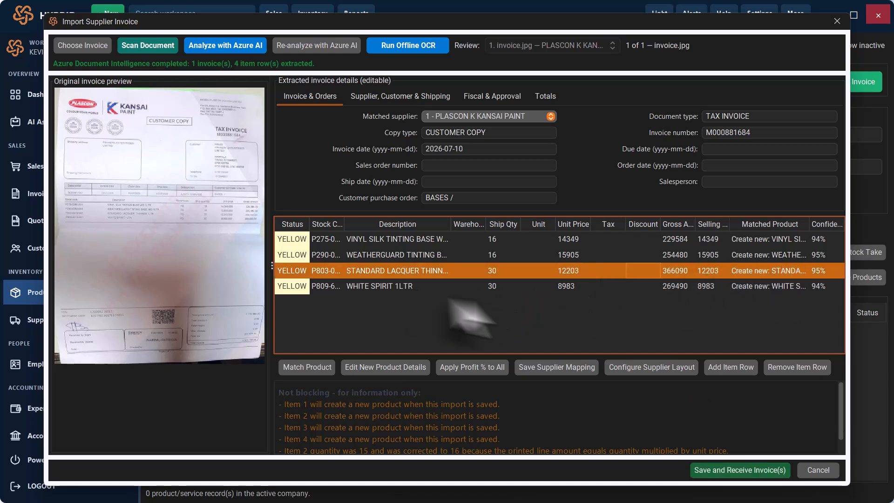
left_click(469, 287)
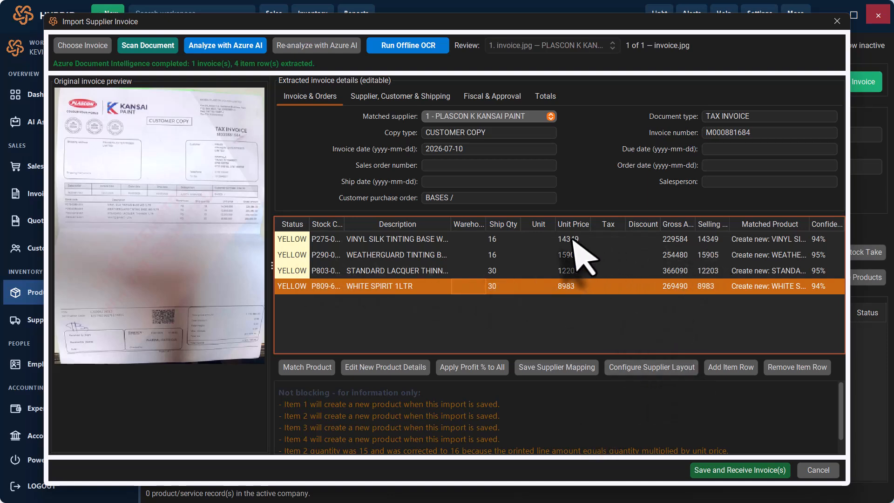
double_click(711, 239)
left_click_drag(726, 243, 658, 243)
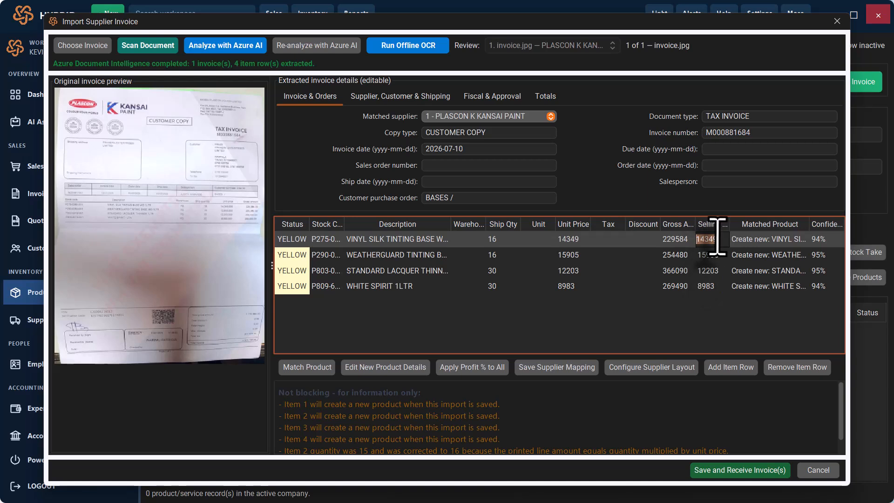
left_click(773, 255)
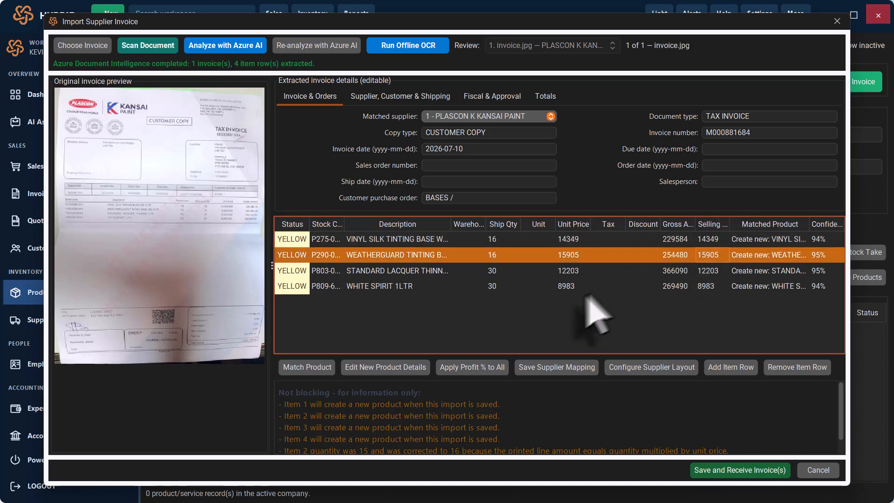
left_click(606, 286)
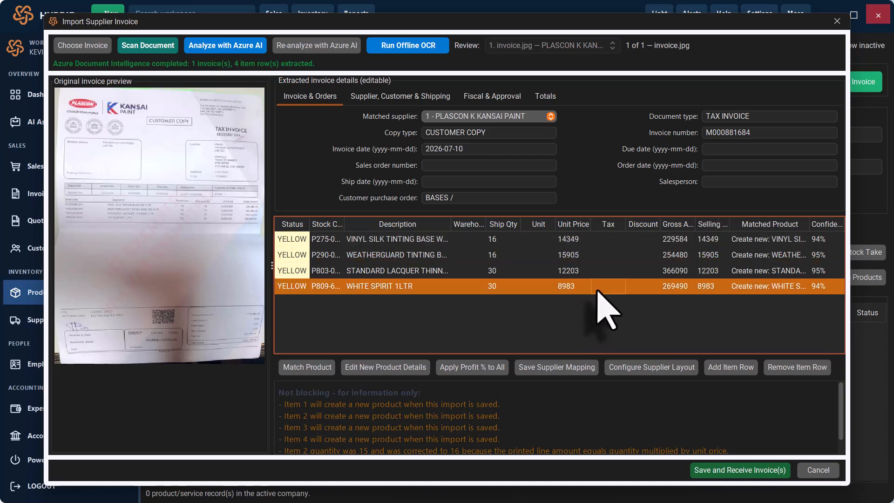
- Apply a 15% profit margin to every line's selling price and sort lines by selling price
left_click(473, 367)
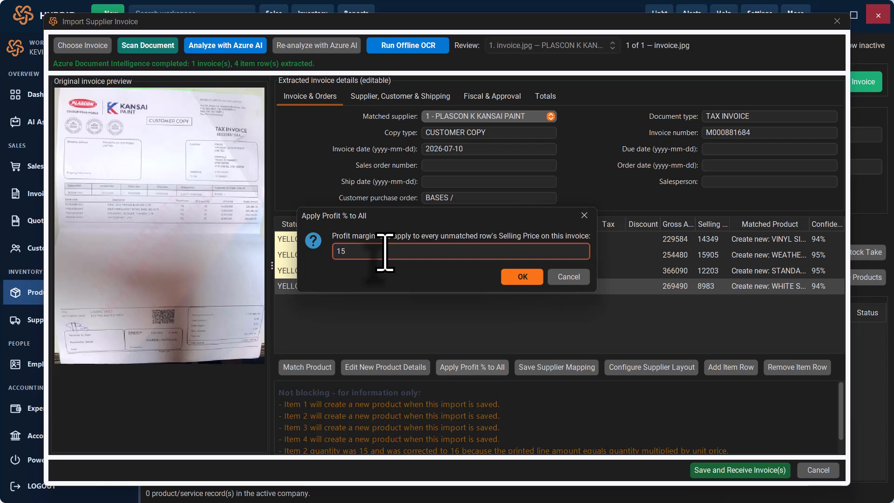
key("Return")
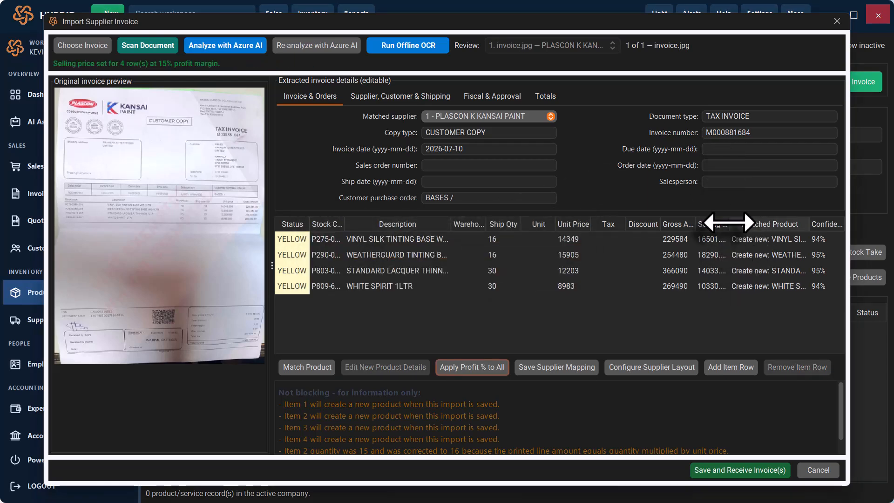
left_click(727, 223)
left_click_drag(730, 223, 753, 223)
left_click(738, 225)
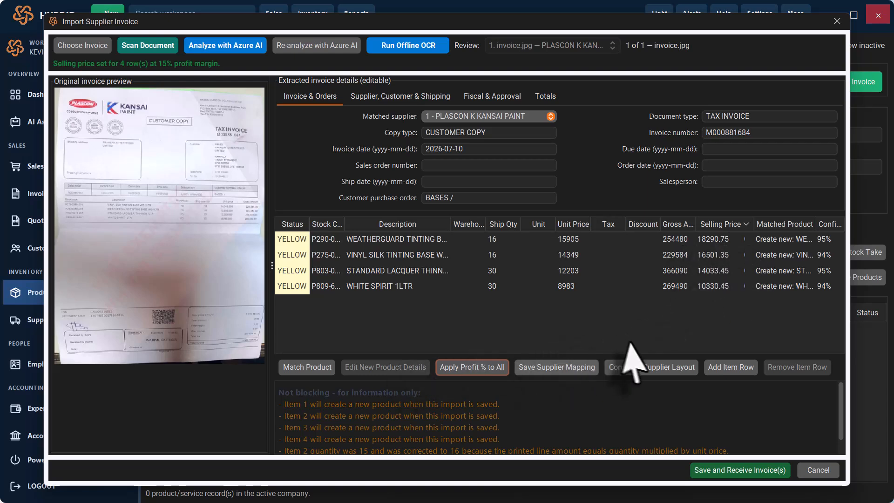
- Review the invoice's supplier and shipping details, fiscal and approval details, and totals
left_click(398, 96)
left_click(490, 97)
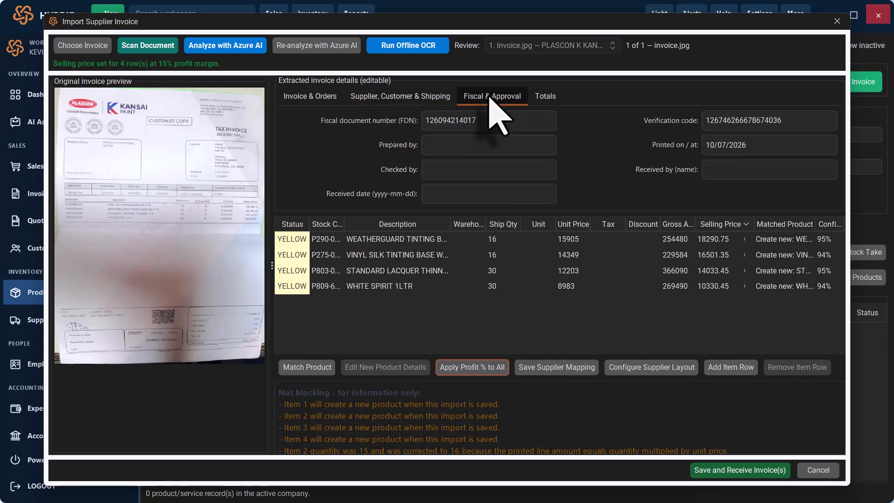
left_click(546, 114)
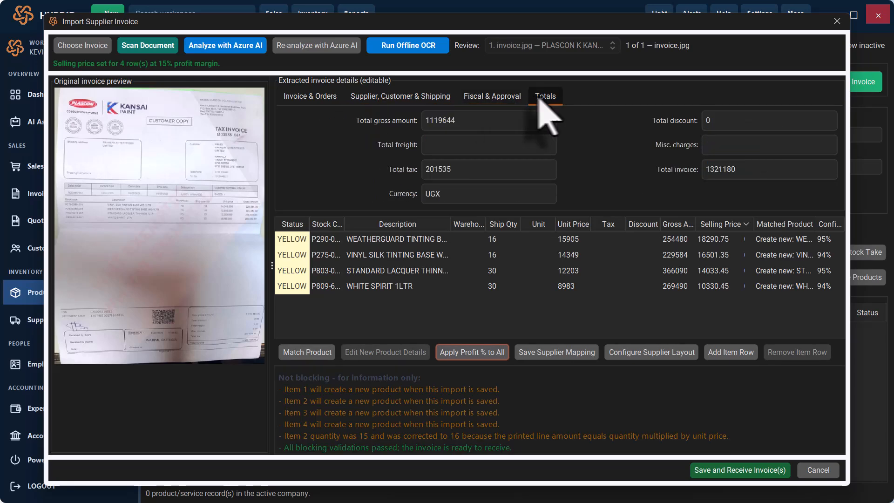
left_click(500, 100)
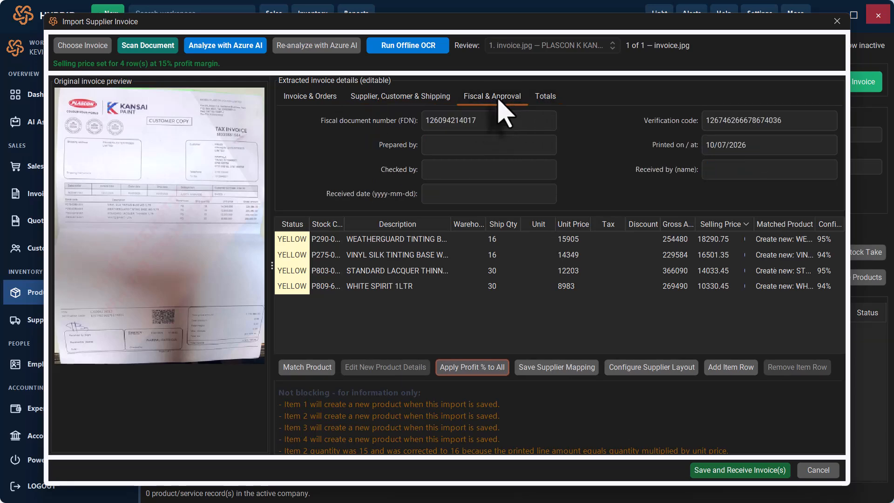
left_click(394, 97)
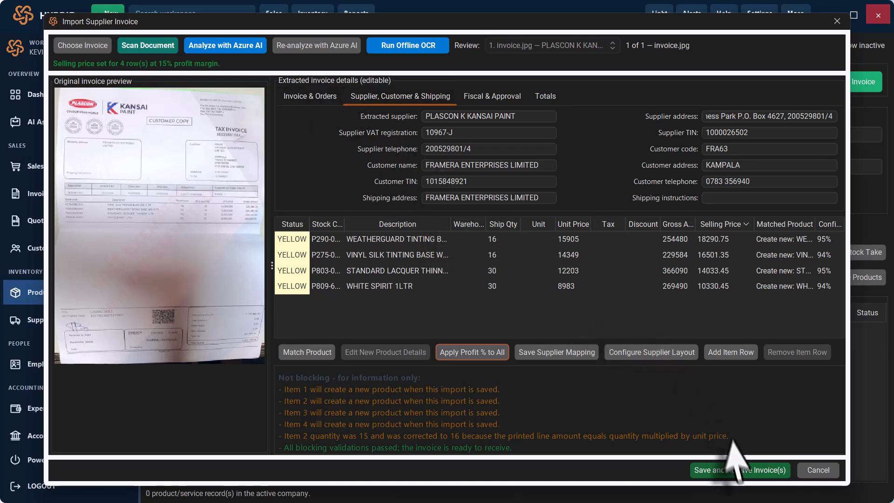
- Save and receive the Plascon supplier invoice, confirming the batch
left_click(763, 471)
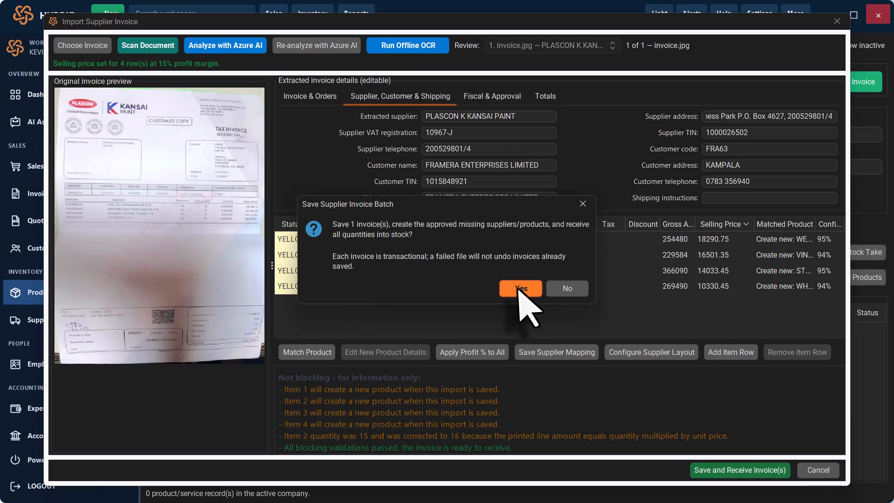
left_click(559, 289)
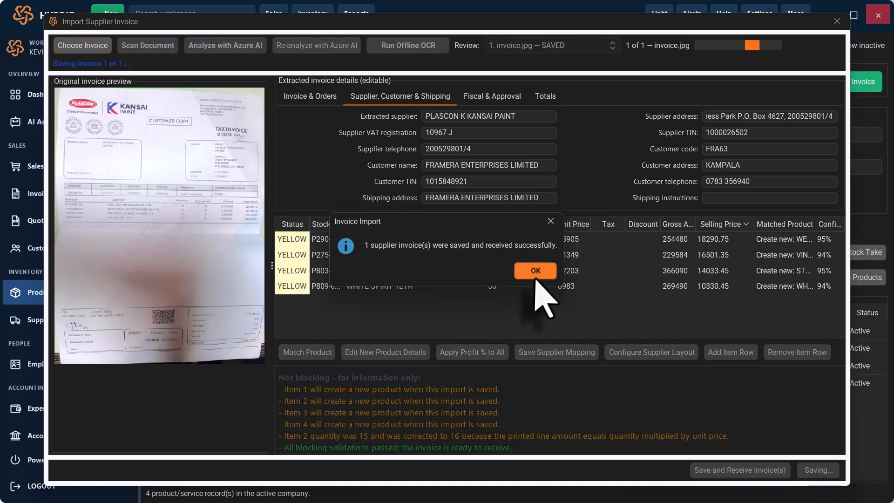
left_click(535, 271)
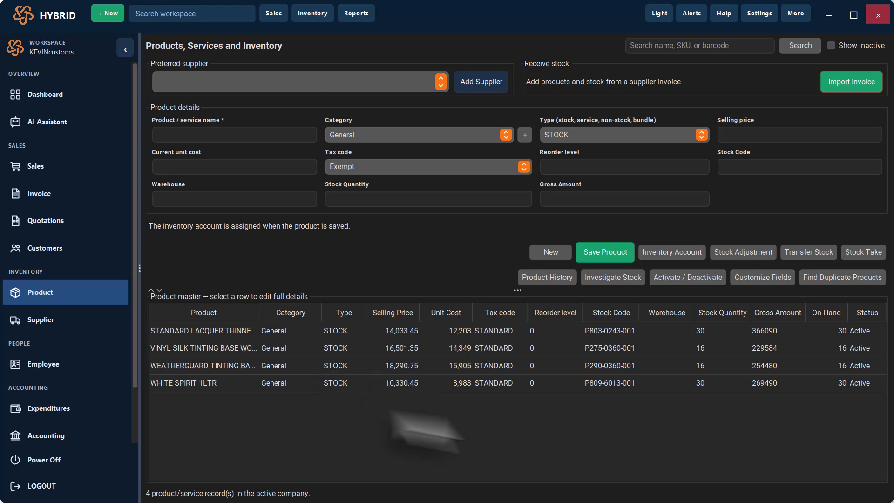
- Review the received lacquer thinner, vinyl silk, Weatherguard and WHITE SPIRIT 1LTR product details
left_click(579, 347)
left_click(526, 330)
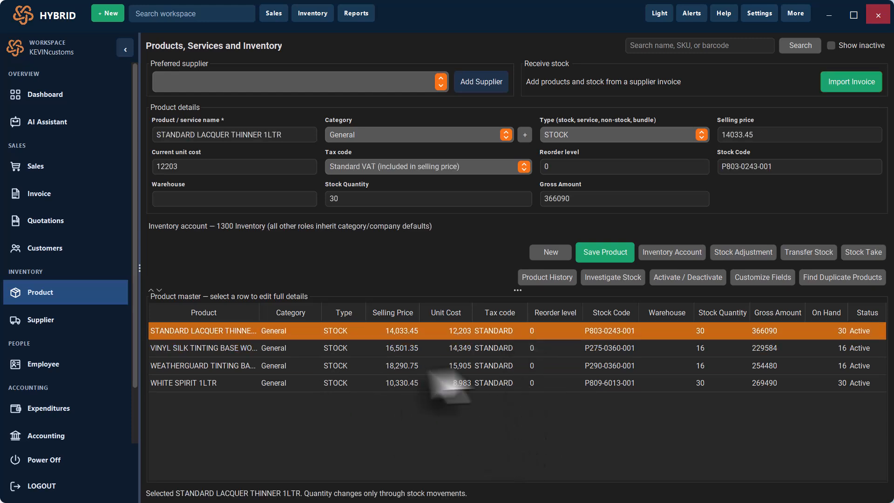
left_click(464, 366)
left_click(577, 332)
left_click(554, 347)
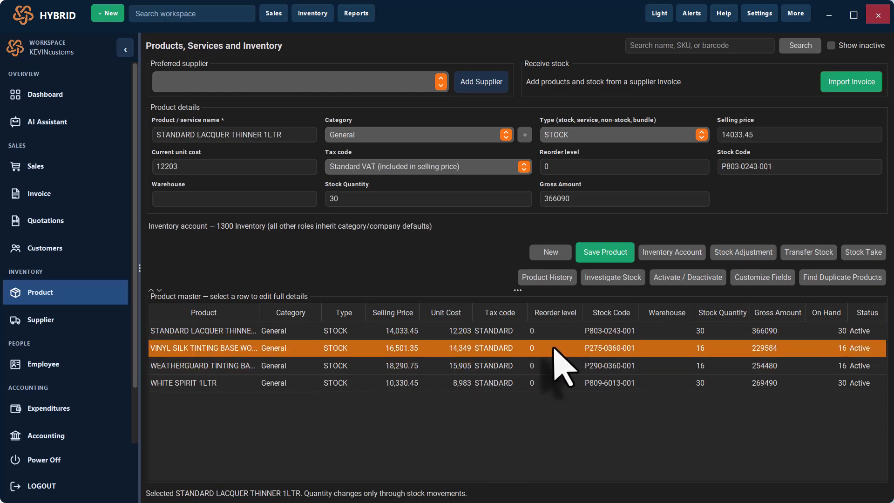
left_click(559, 366)
left_click(624, 382)
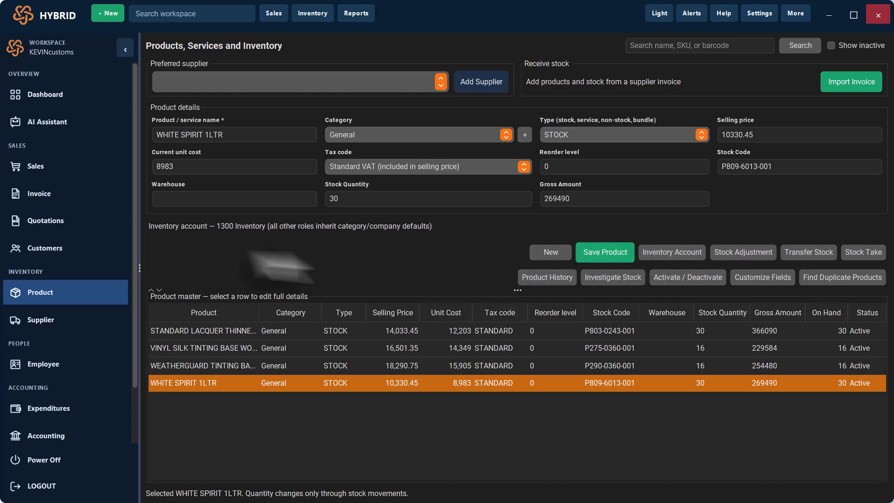
- Go to Sales and preview the lacquer thinner, vinyl silk, Weatherguard and white spirit catalogue items
left_click(43, 172)
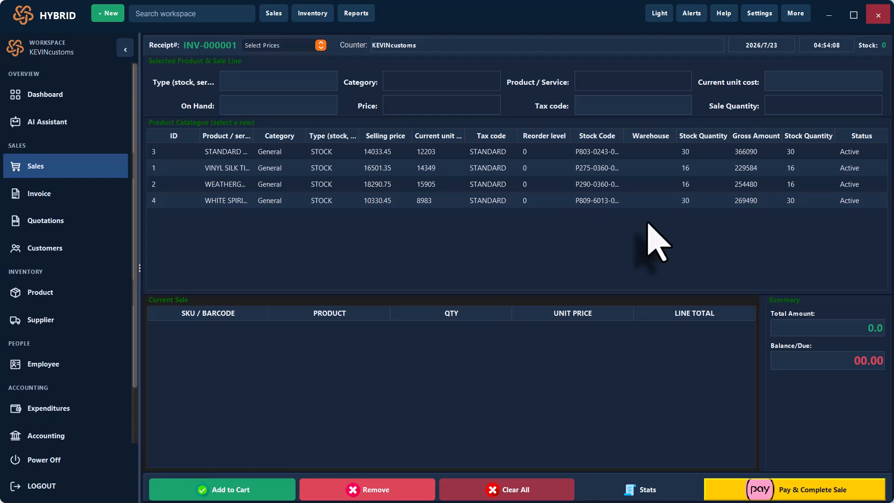
left_click(412, 184)
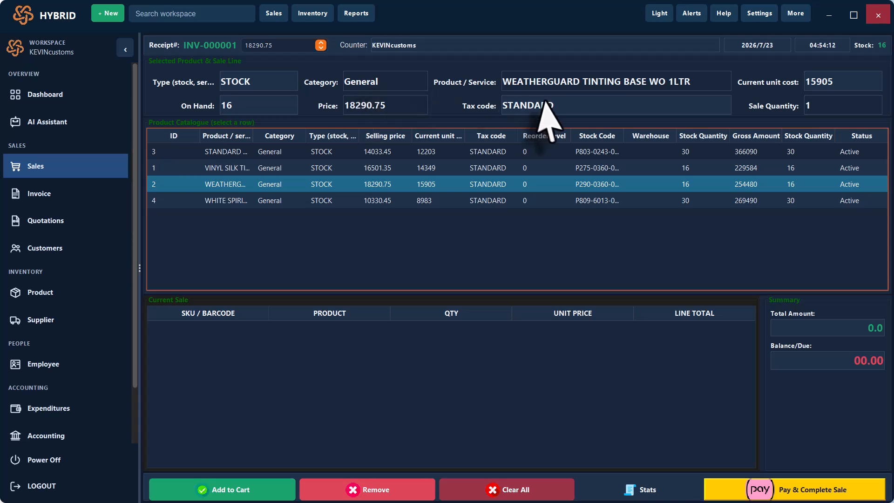
left_click(431, 152)
left_click(445, 168)
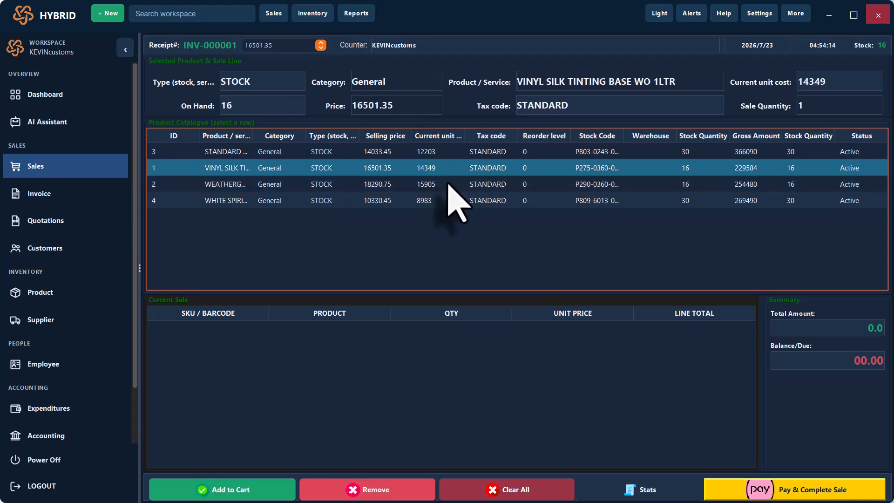
left_click(448, 184)
left_click(461, 200)
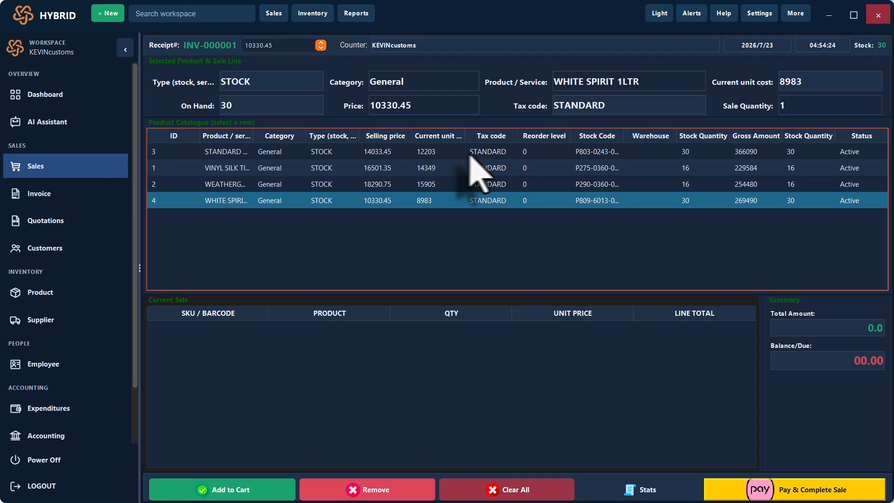
- Add 3 STANDARD LACQUER THINNER 1LTR and 2 vinyl silk tinting base to the cart
left_click(423, 154)
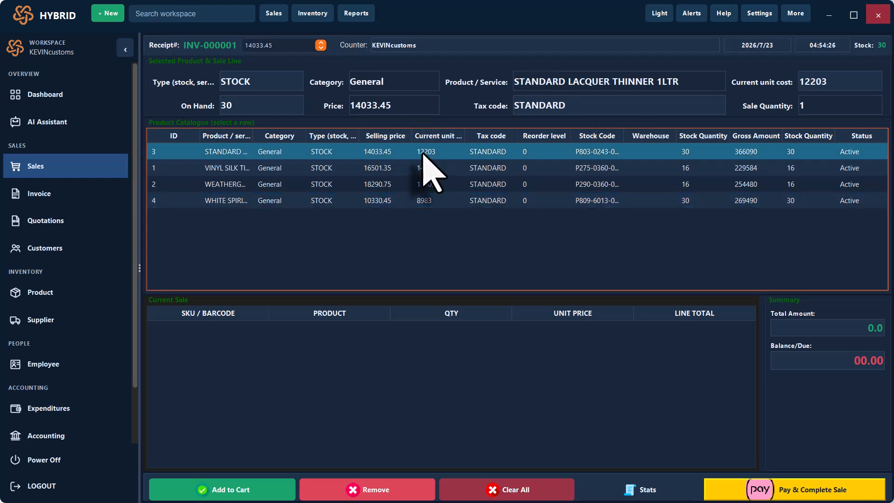
left_click(813, 106)
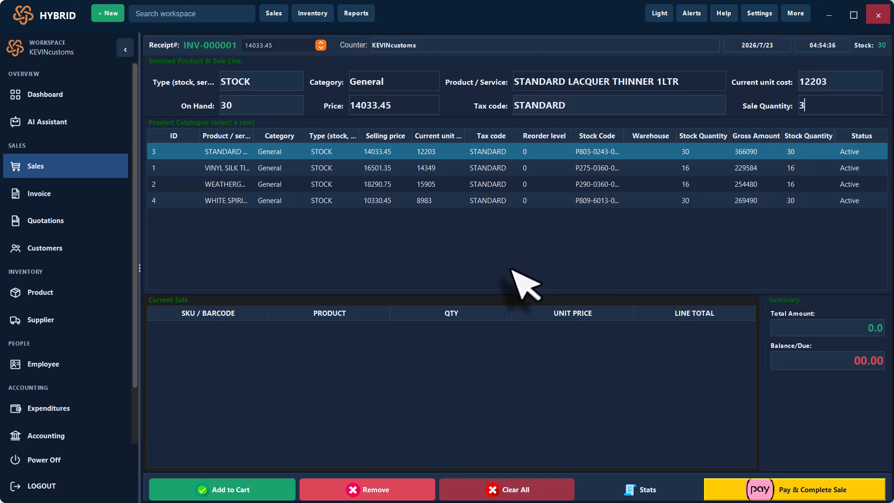
left_click(224, 489)
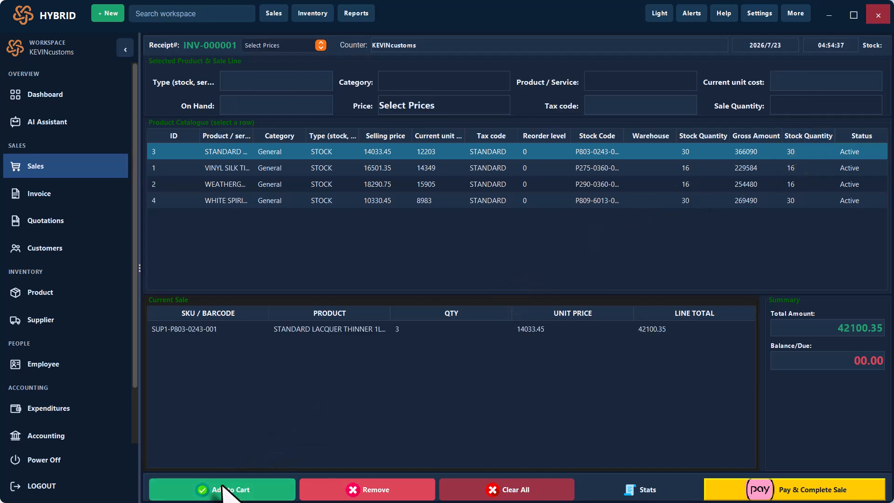
left_click(421, 173)
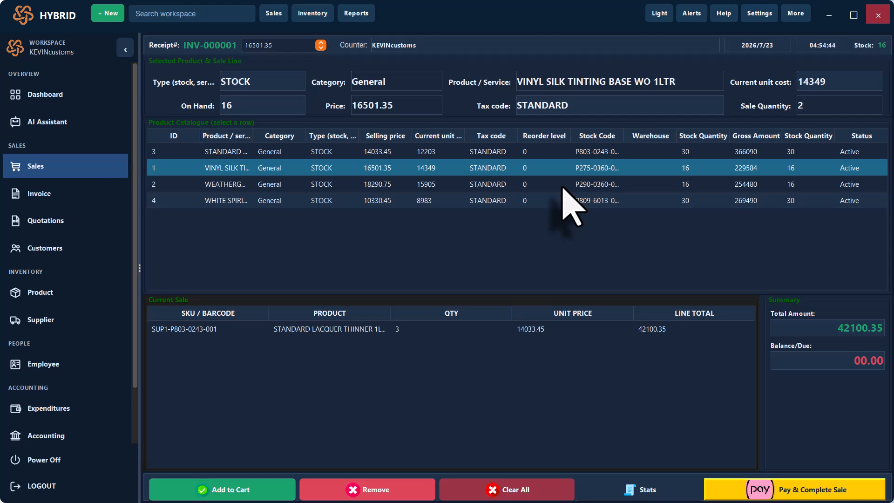
left_click(203, 489)
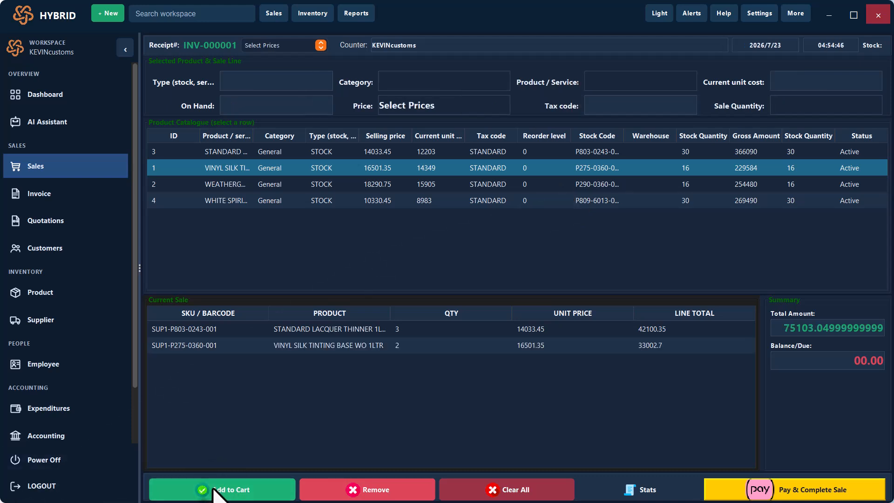
- Add 4 Weatherguard tinting base and 1 WHITE SPIRIT 1LTR to the cart
left_click(495, 185)
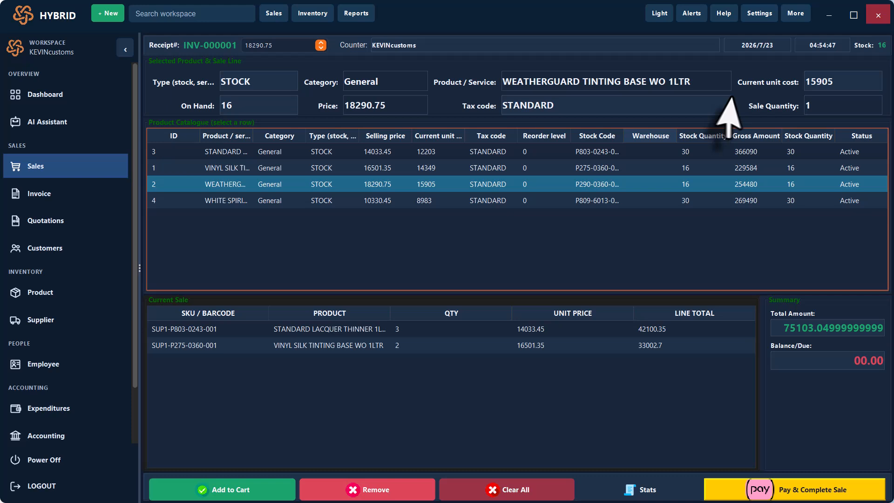
left_click(824, 106)
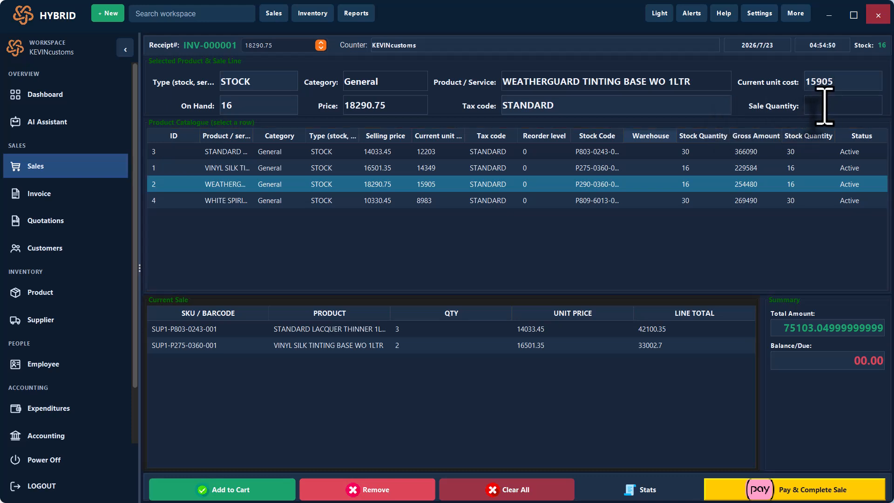
type("4")
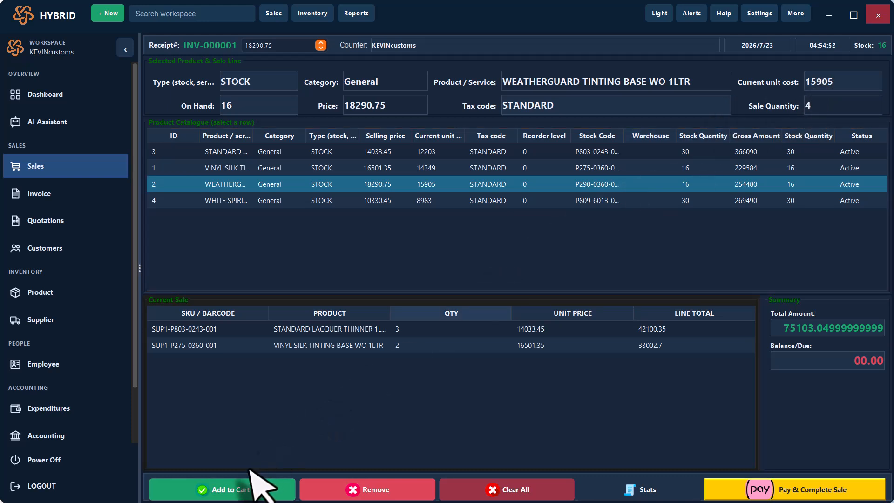
left_click(204, 489)
left_click(596, 201)
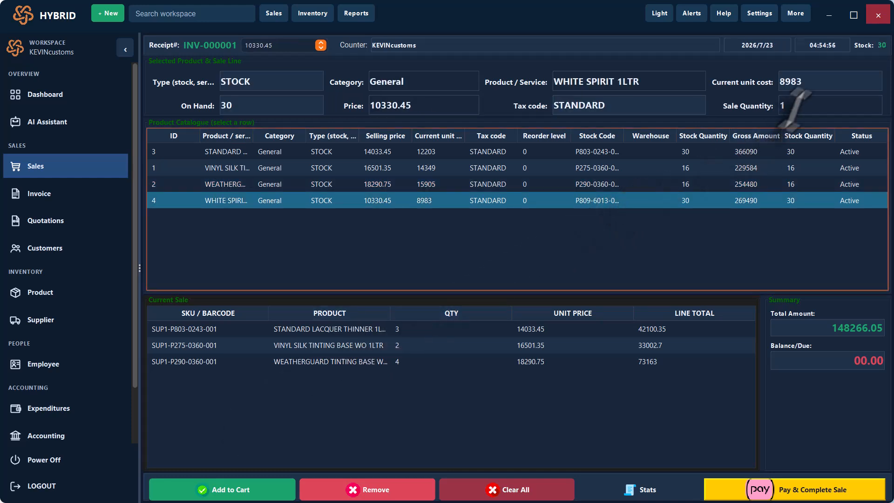
left_click(249, 489)
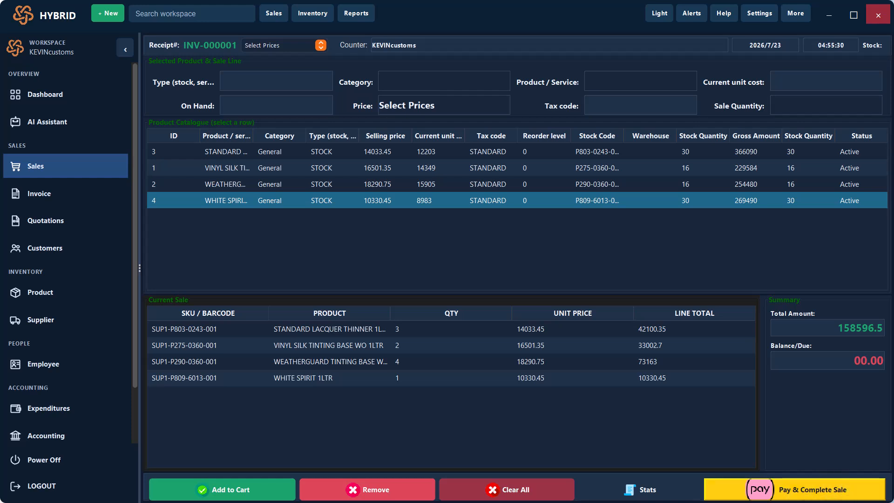
- In the payment form, add a new customer with name, telephone, e-mail and billing address, and select it
left_click(797, 494)
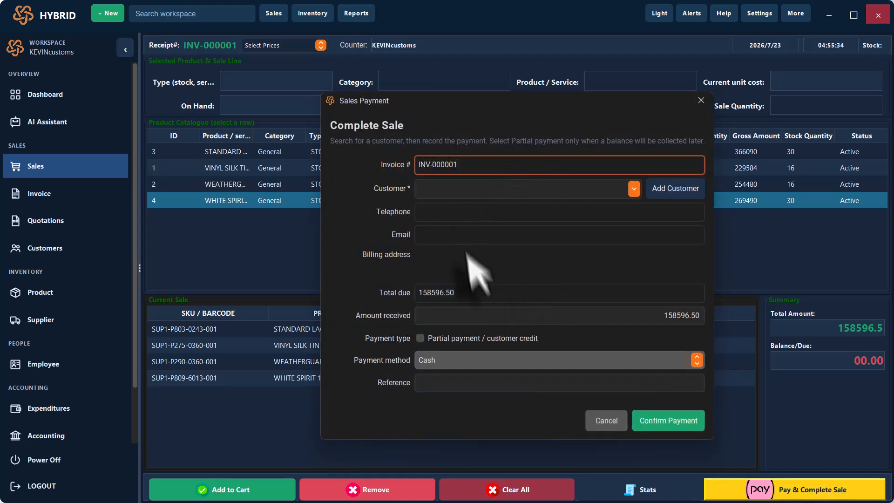
left_click(676, 195)
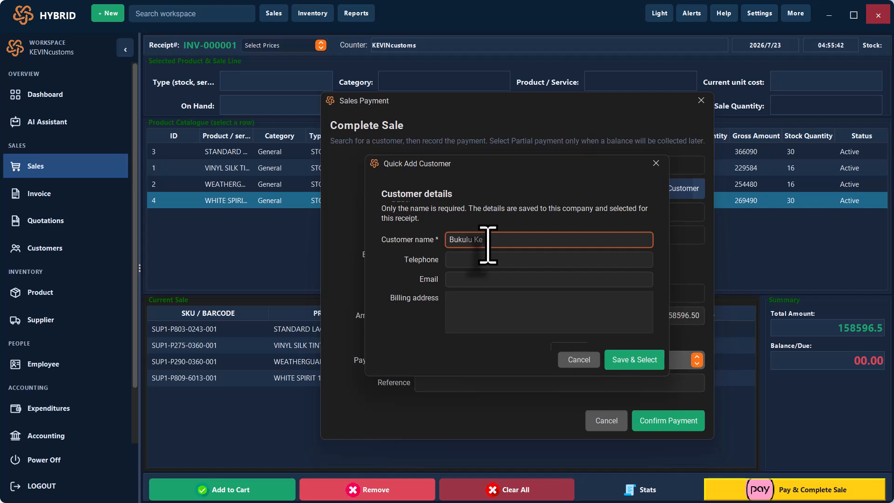
left_click(483, 259)
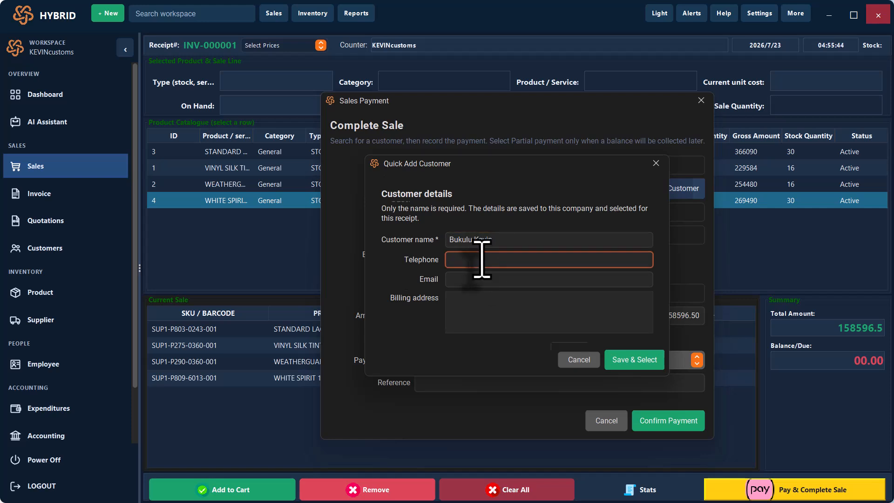
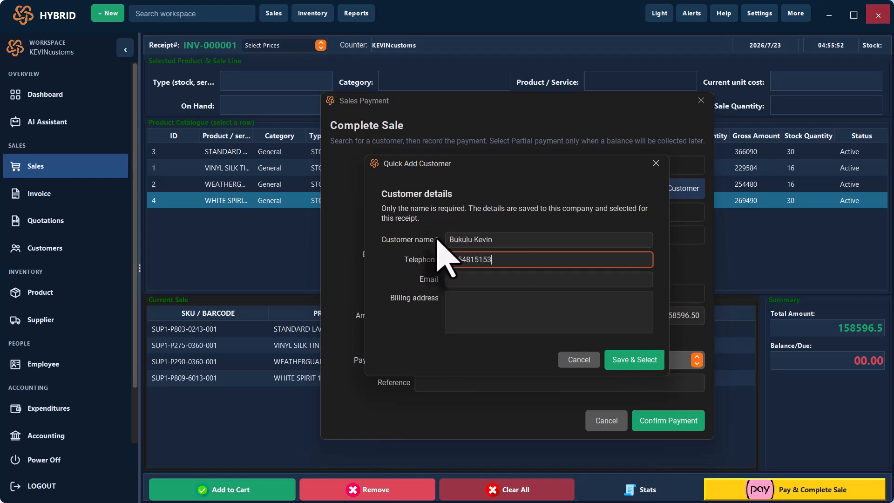
left_click(510, 240)
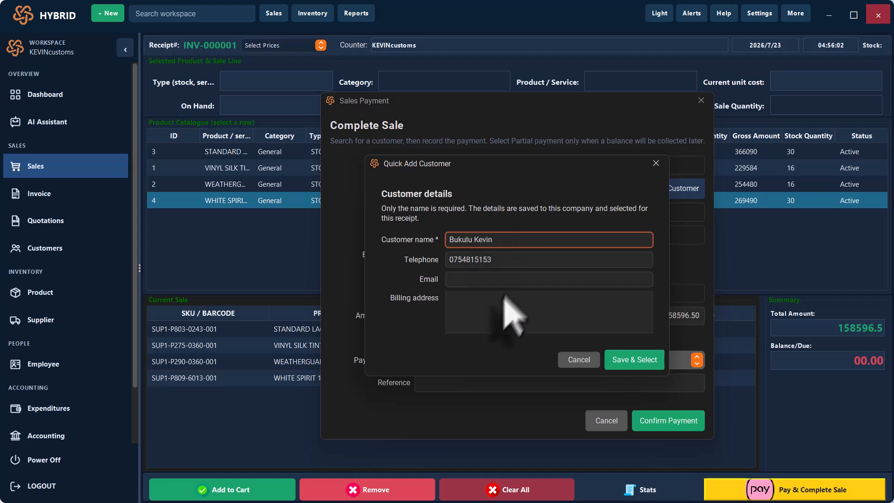
left_click(494, 279)
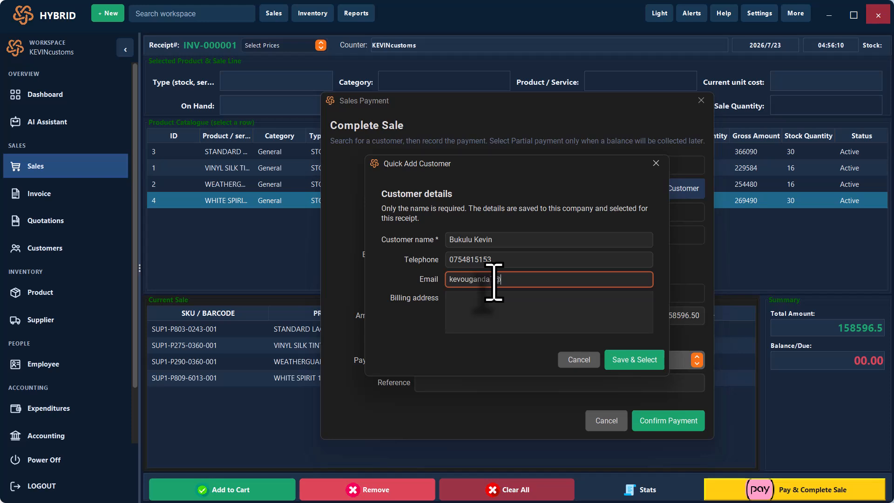
key("Tab")
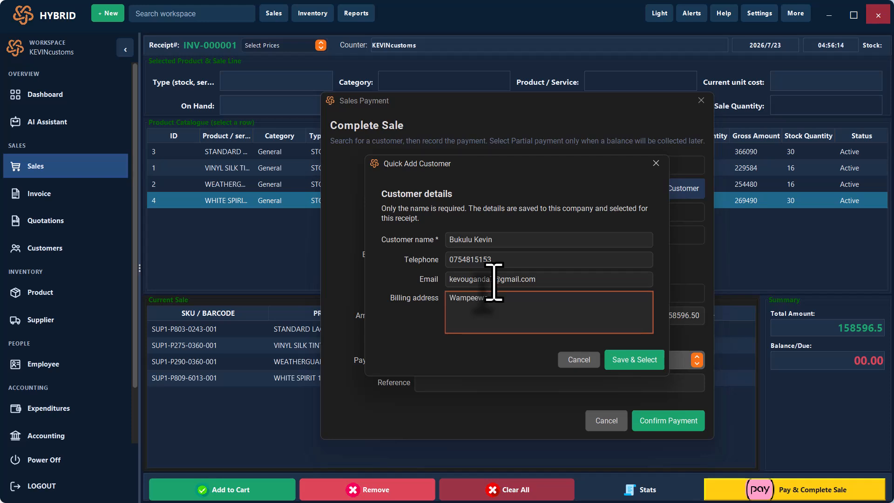
left_click(631, 360)
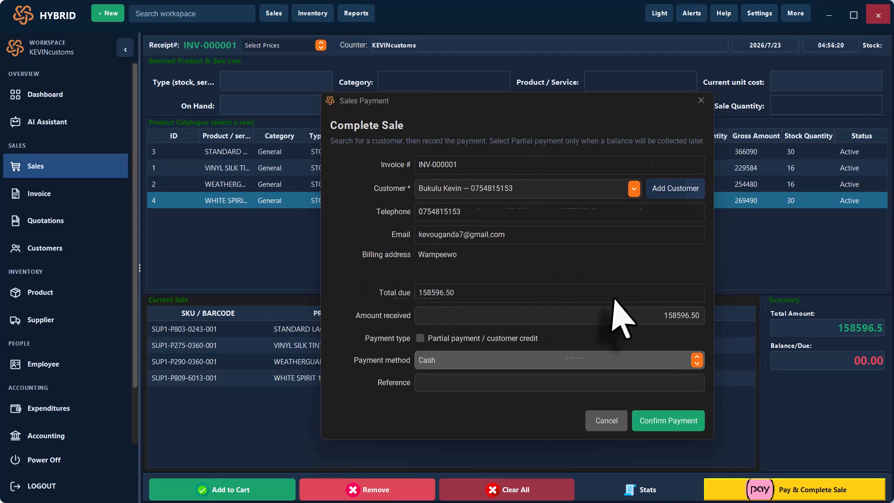
- Confirm the payment to post sale INV-000001, then close the sales receipt window
left_click(662, 421)
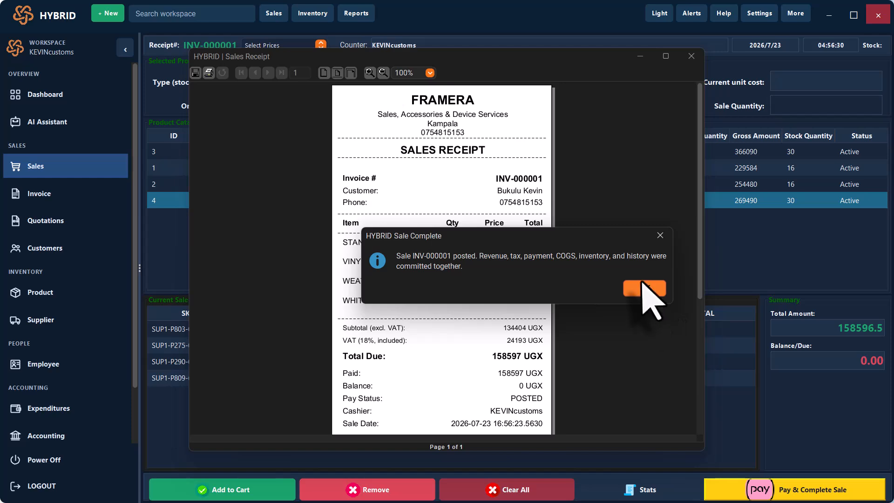
left_click(644, 287)
left_click(666, 56)
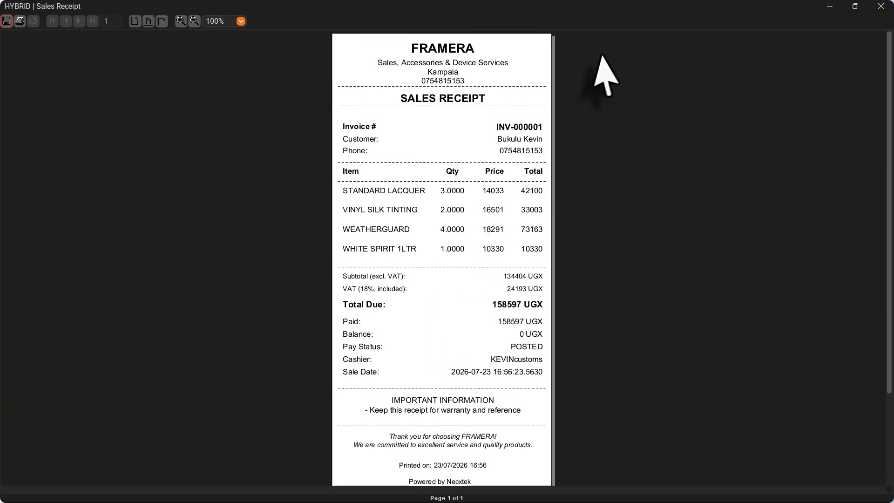
left_click_drag(447, 7, 347, 284)
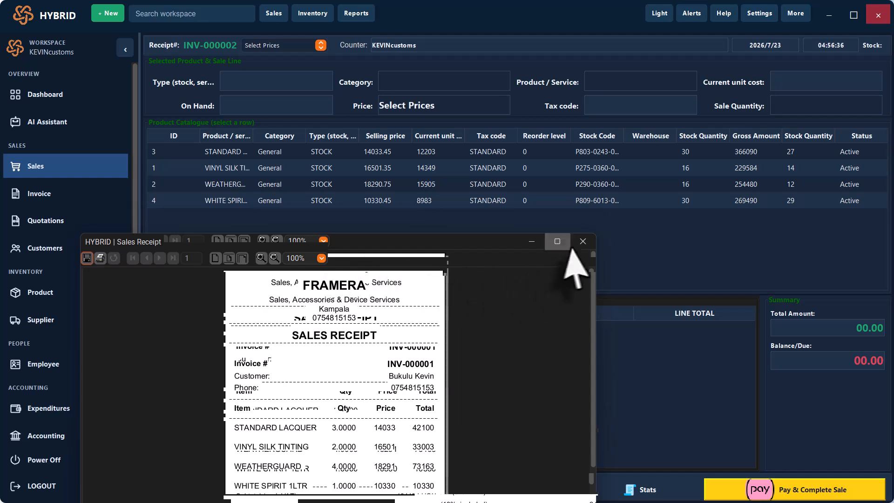
left_click(583, 241)
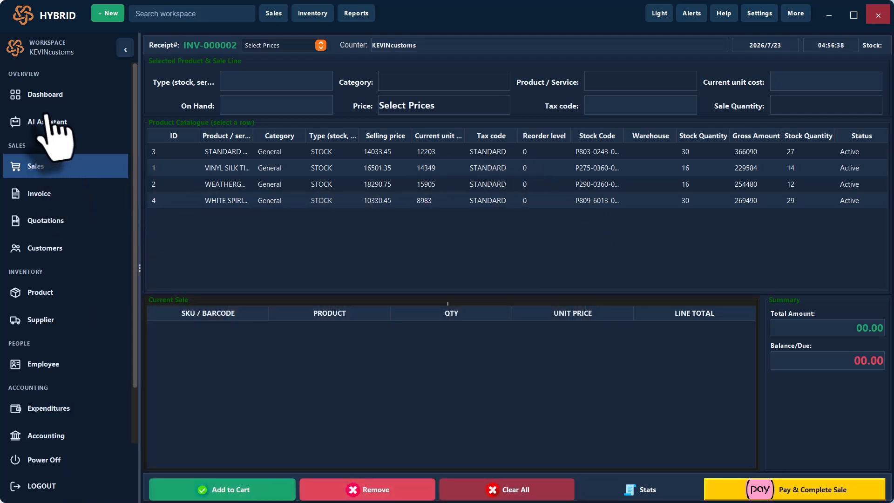
- View the Dashboard's Financial overview, then go to the Expenditures page
left_click(44, 97)
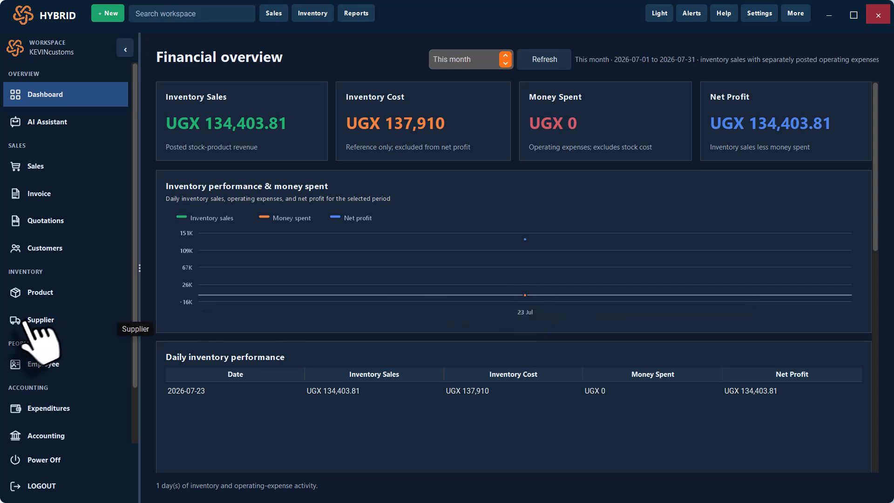
left_click(37, 412)
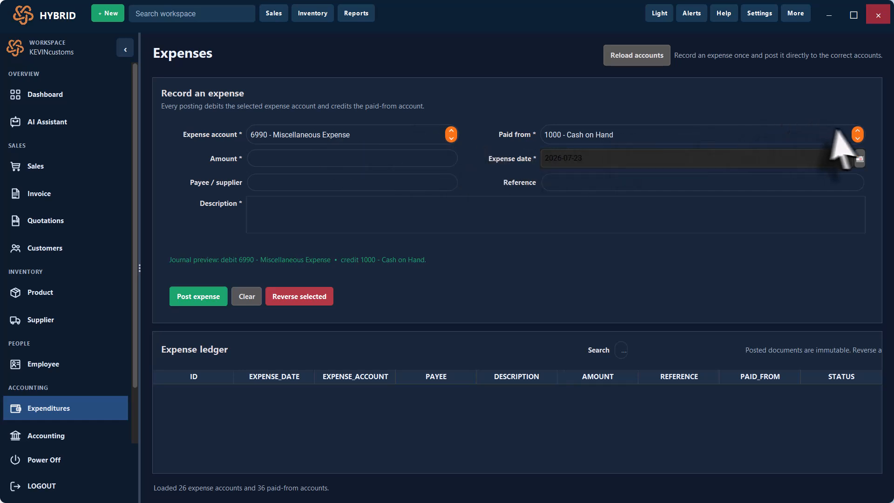
- Pay the expense from 1300 - Inventory and enter the amount, payee and description
left_click(857, 138)
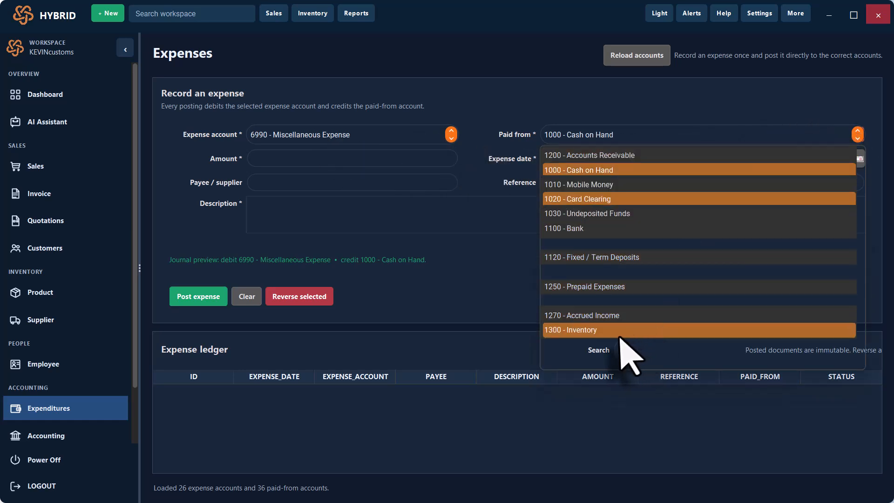
left_click(624, 330)
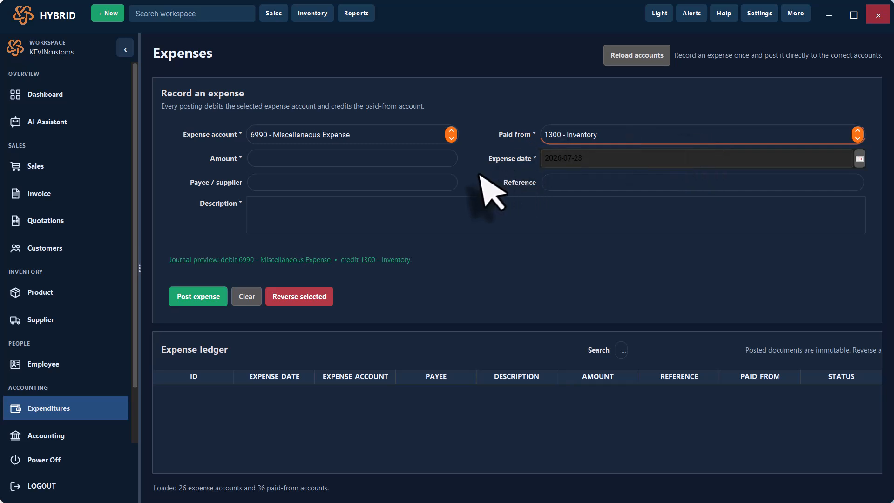
left_click(313, 159)
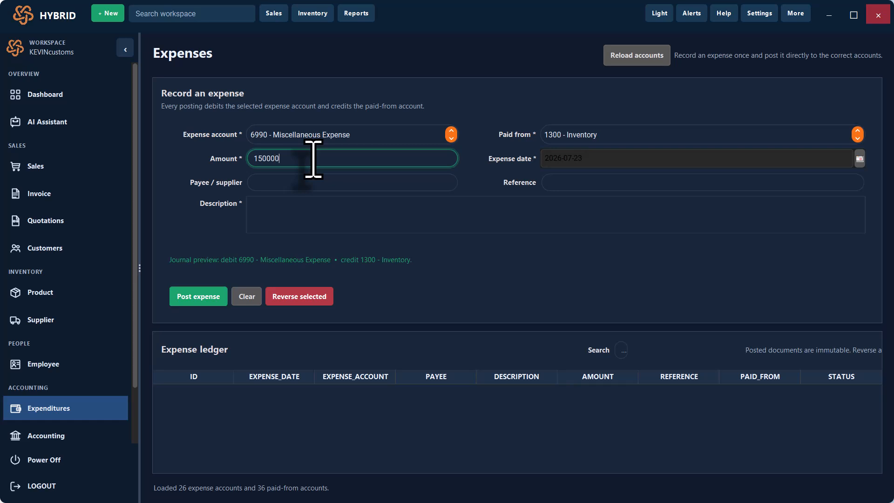
left_click(296, 187)
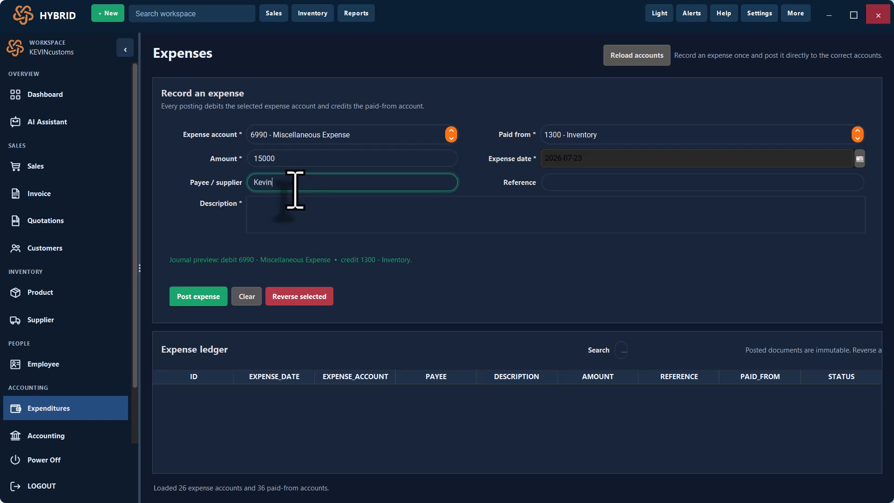
left_click(319, 212)
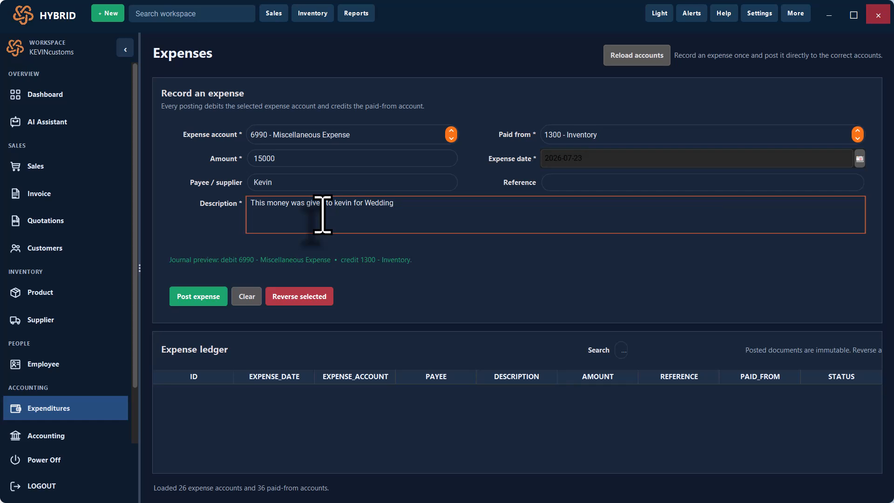
- Correct the amount to 30000, add reference 'money for wedding' and post the expense
left_click(285, 158)
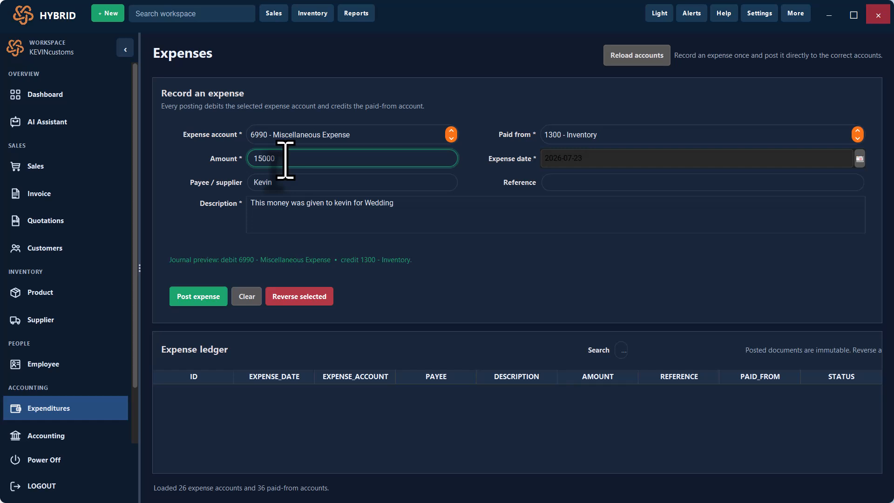
key("ctrl+a")
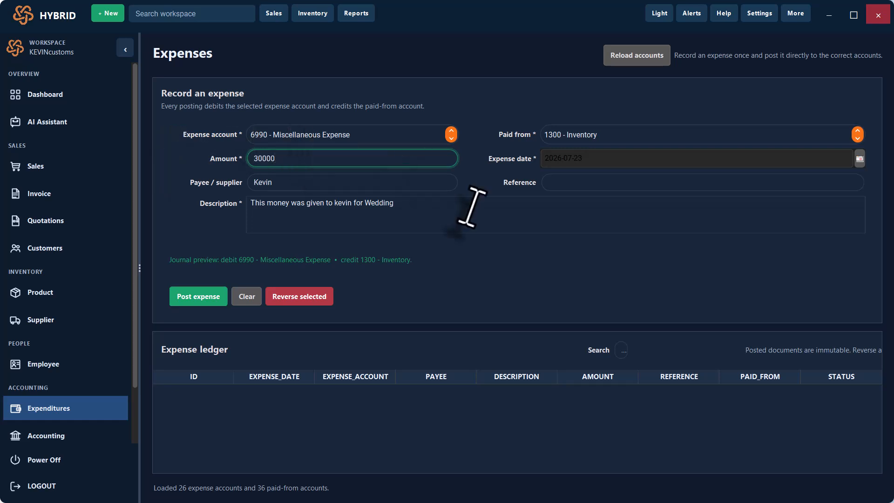
left_click(611, 182)
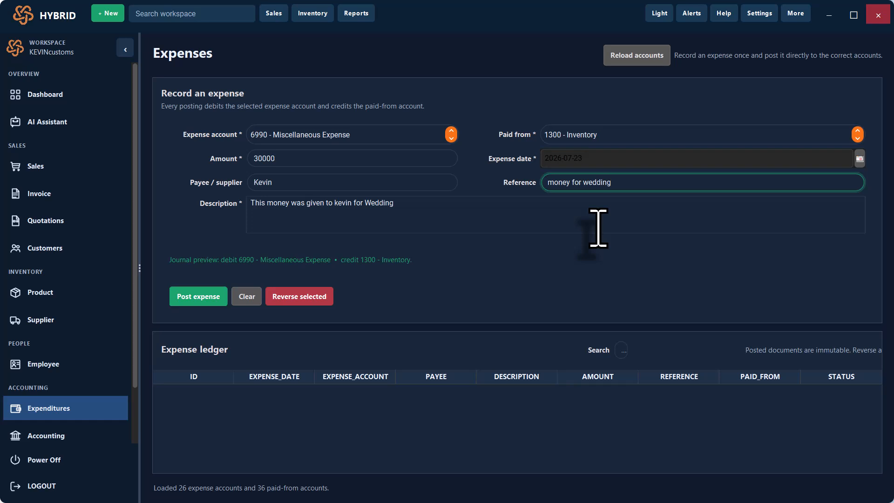
left_click(198, 296)
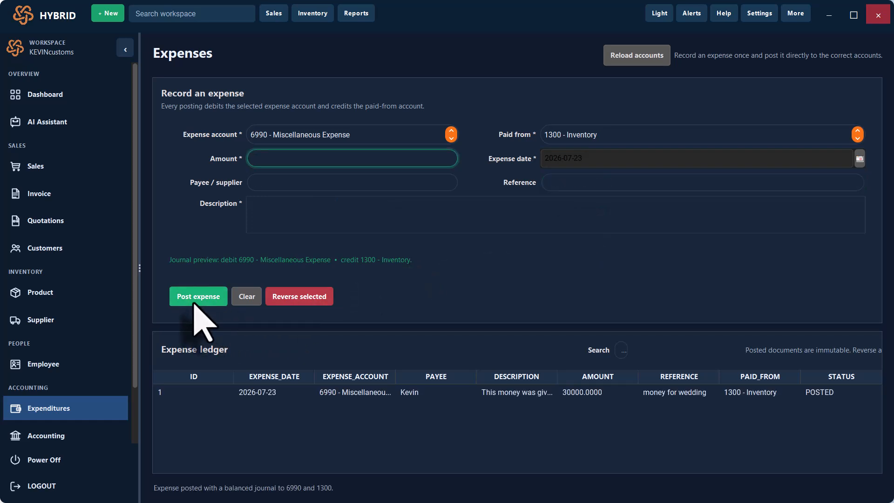
left_click(555, 396)
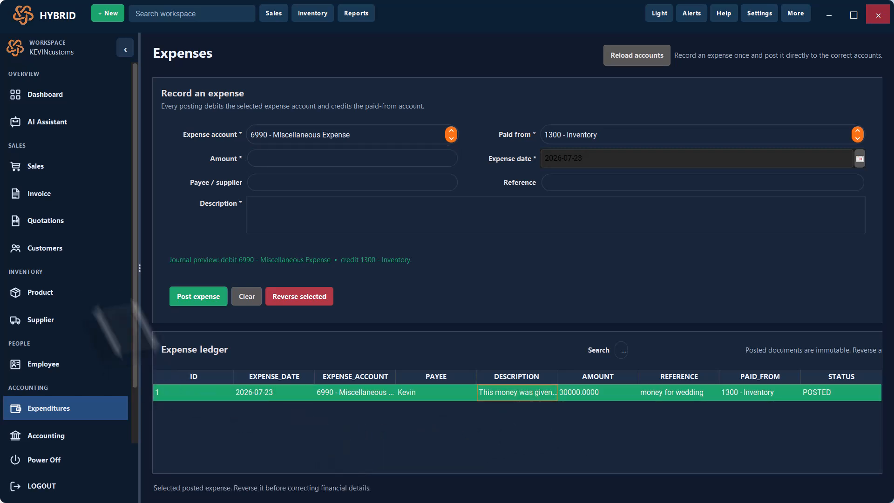
- Check that the dashboard shows UGX 30,000 Money Spent, then open the Sales Invoice Register
left_click(45, 98)
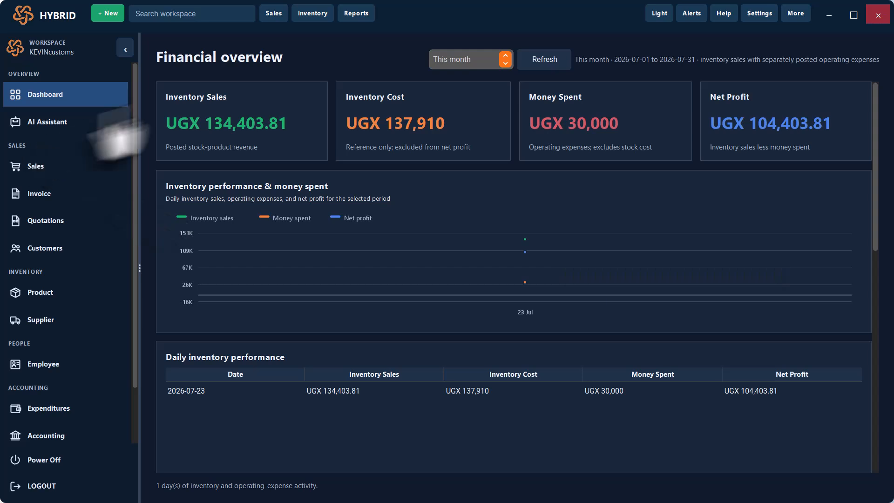
left_click(41, 195)
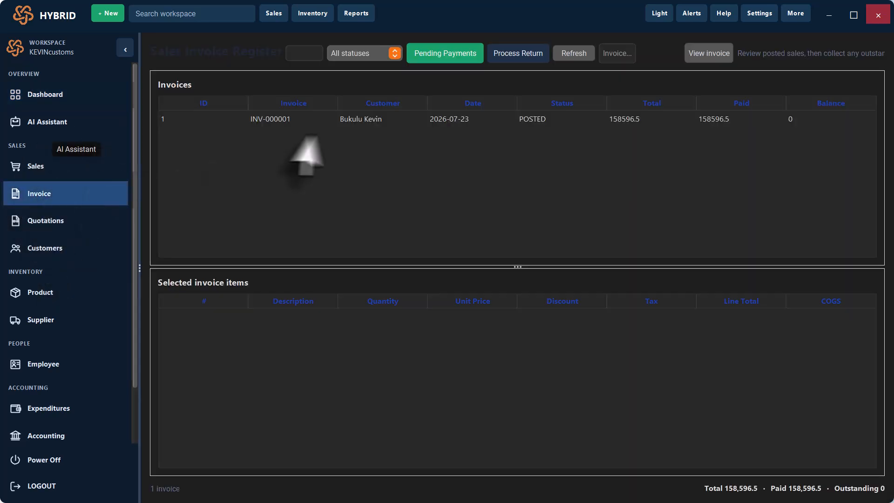
- Open the Sales & Invoice Detail Report for INV-000001 (158,596.50) full screen, then restore it
left_click(363, 124)
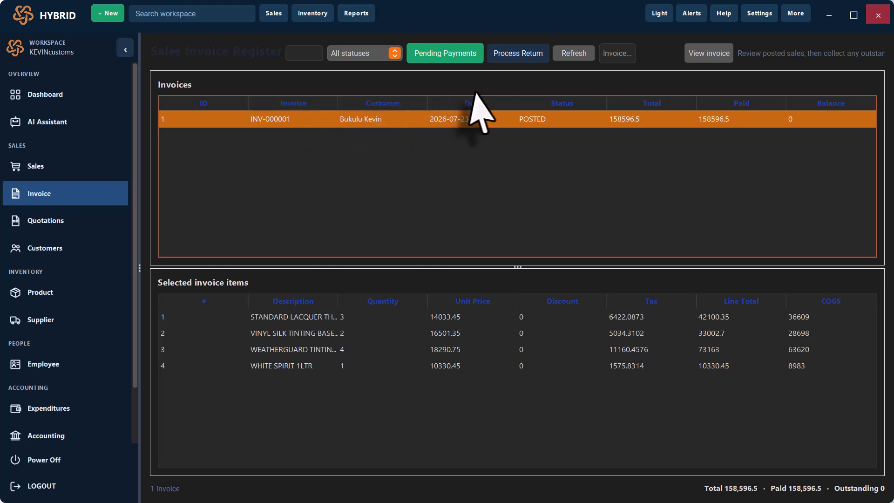
left_click(610, 56)
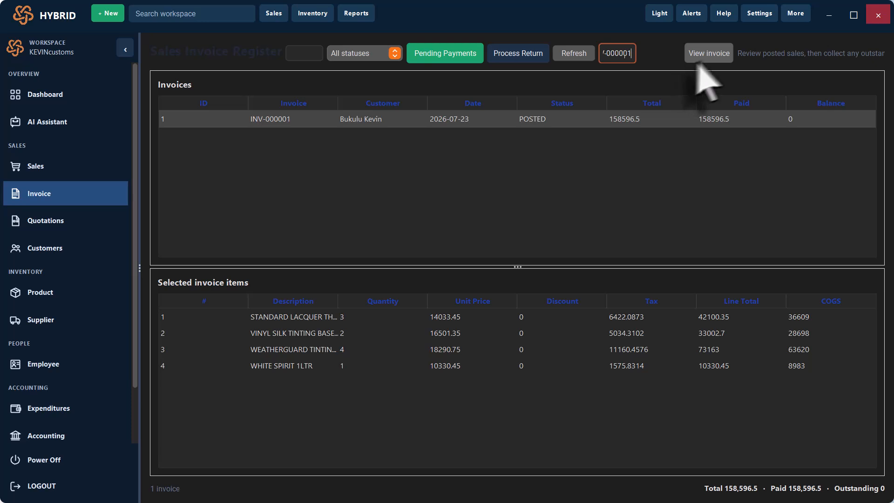
left_click(719, 52)
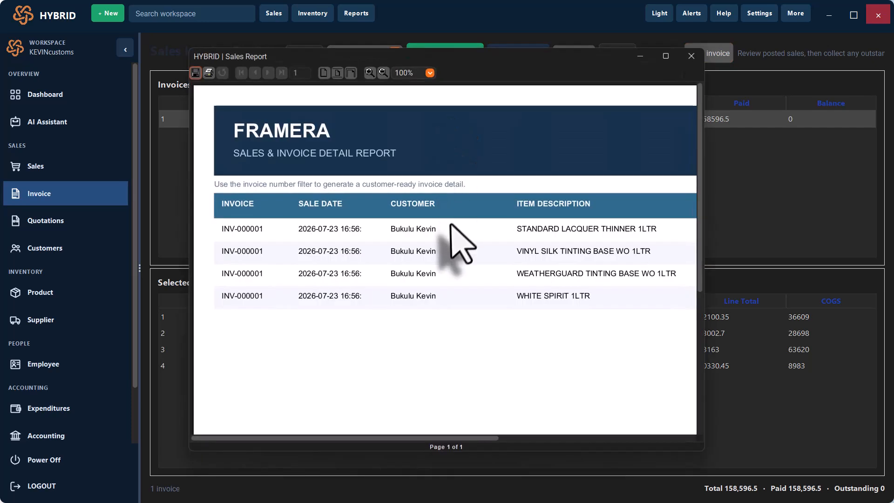
left_click(666, 57)
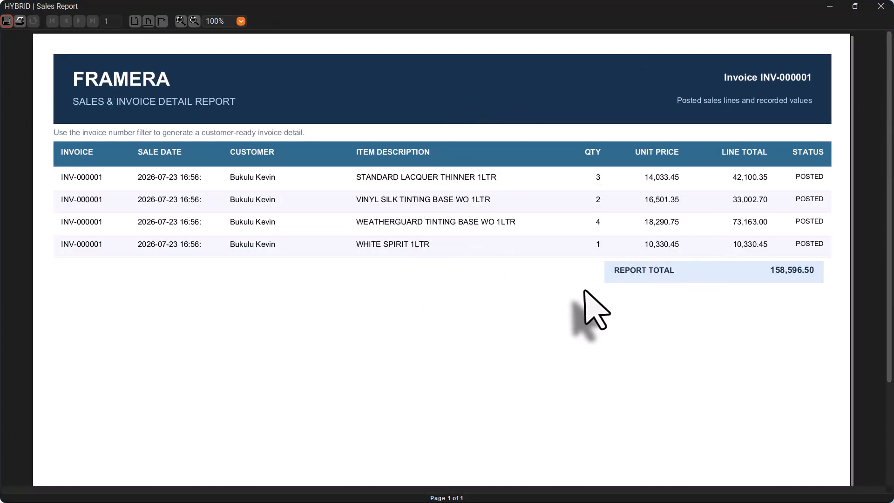
double_click(423, 7)
- Close the sales report and load the customer's profile from the customer directory
left_click(671, 188)
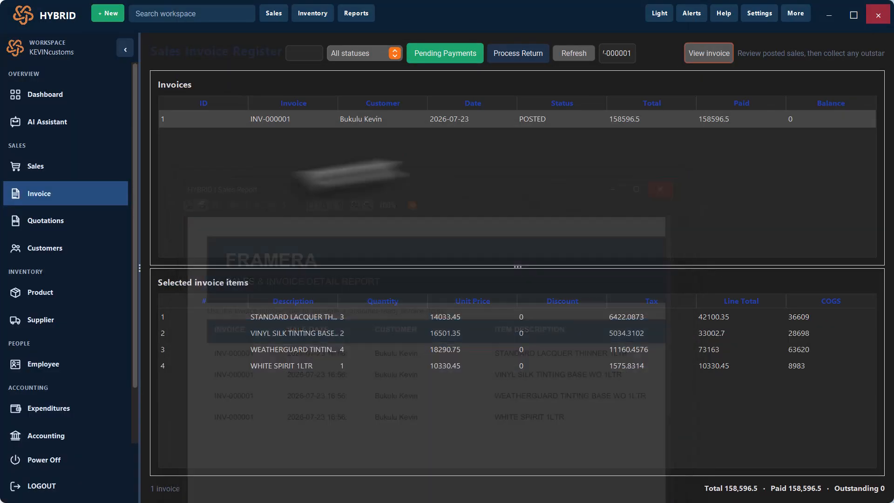
left_click(47, 250)
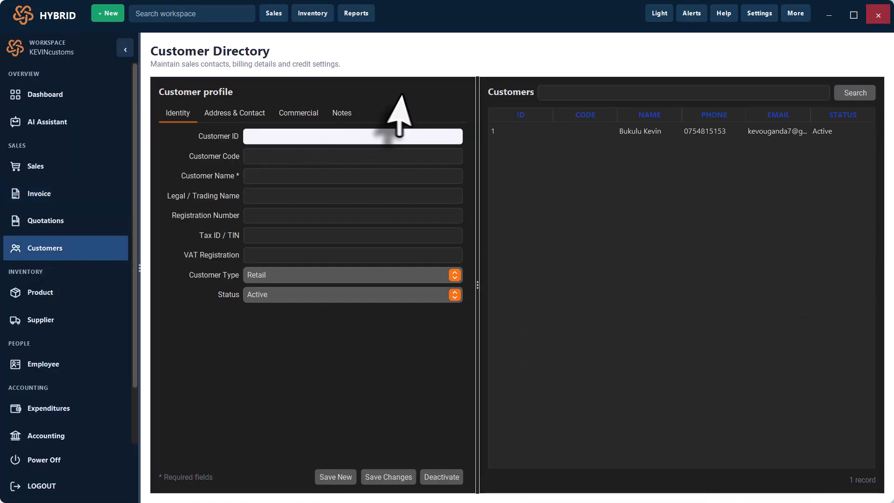
left_click(705, 133)
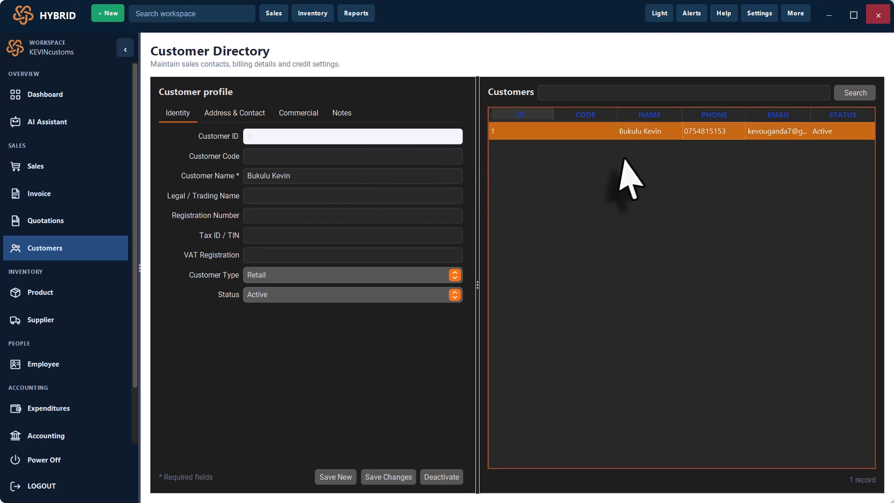
- Review the customer's contact, commercial terms and notes, then go to the Supplier Directory
left_click(234, 113)
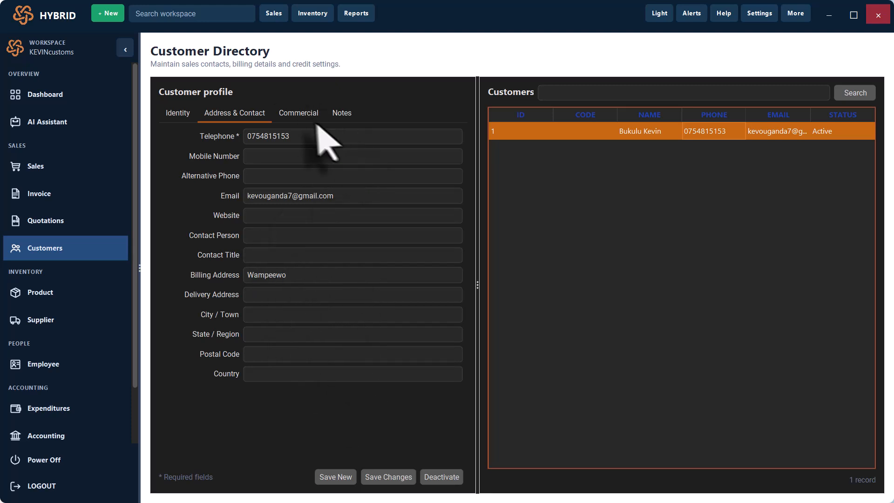
left_click(298, 117)
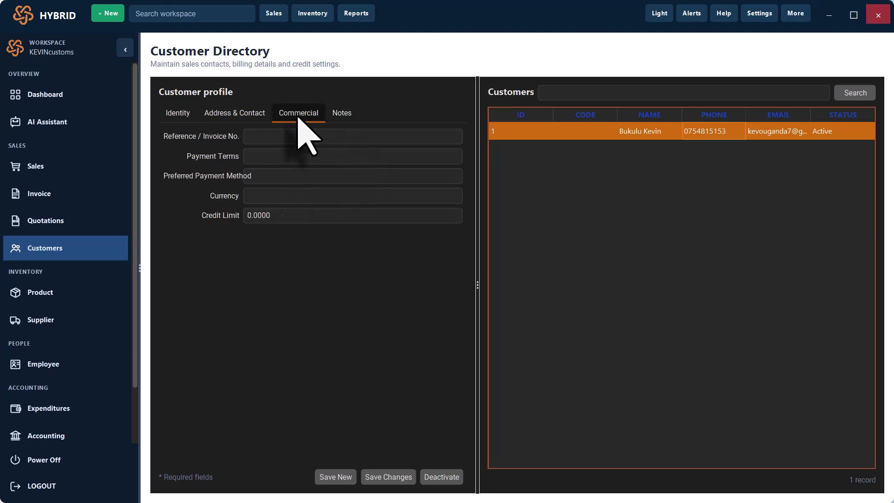
left_click(340, 116)
left_click(252, 119)
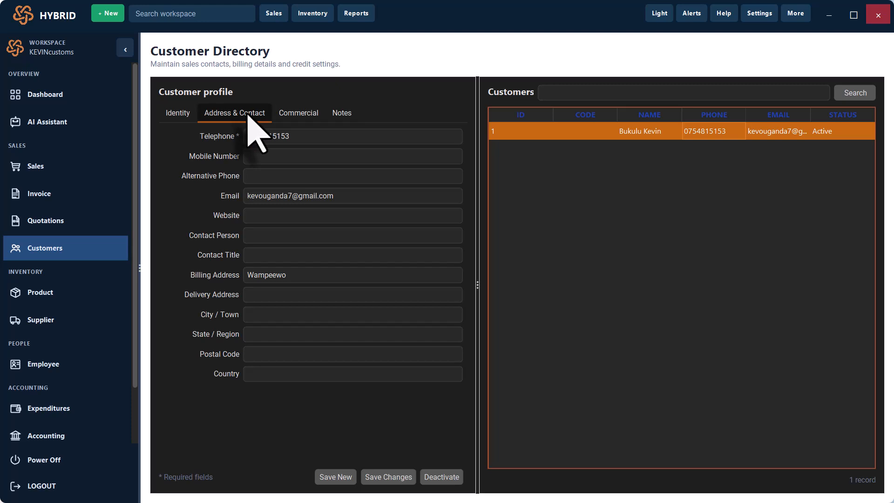
left_click(185, 117)
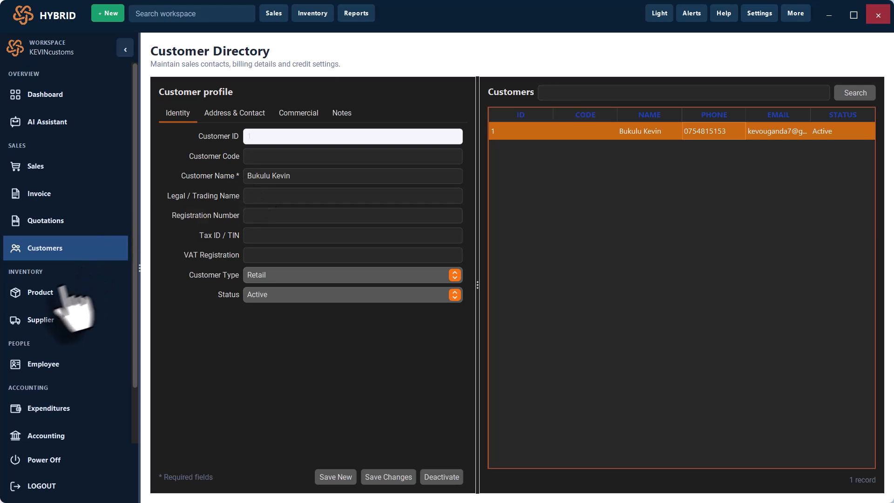
left_click(40, 322)
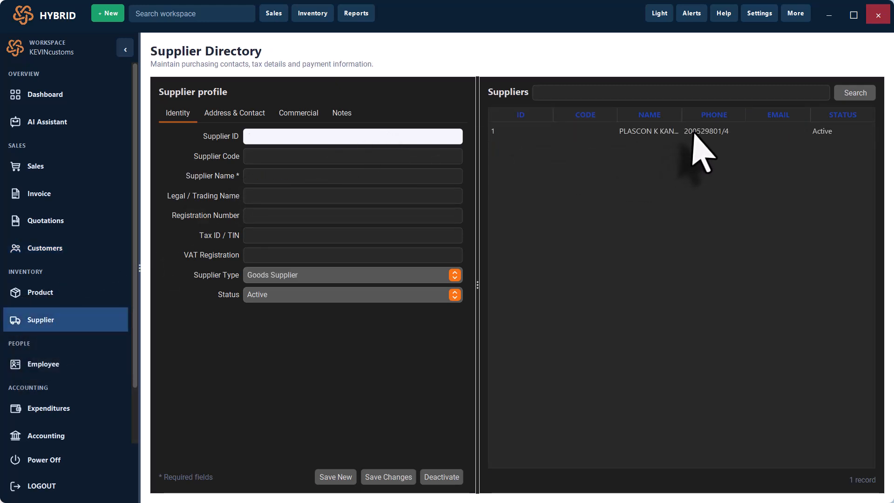
- Review supplier PLASCON K KANSAI PAINT's contact, commercial, bank and notes details, then open the Employee Directory
left_click(693, 132)
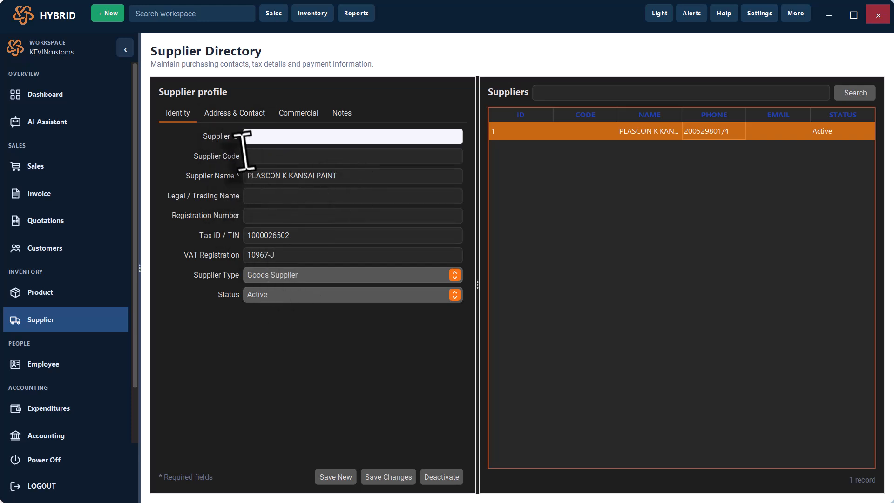
left_click(238, 117)
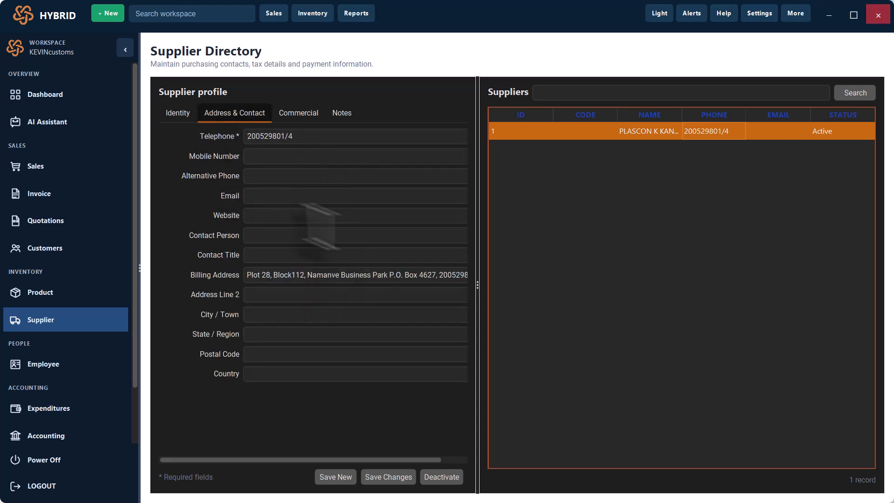
left_click(301, 114)
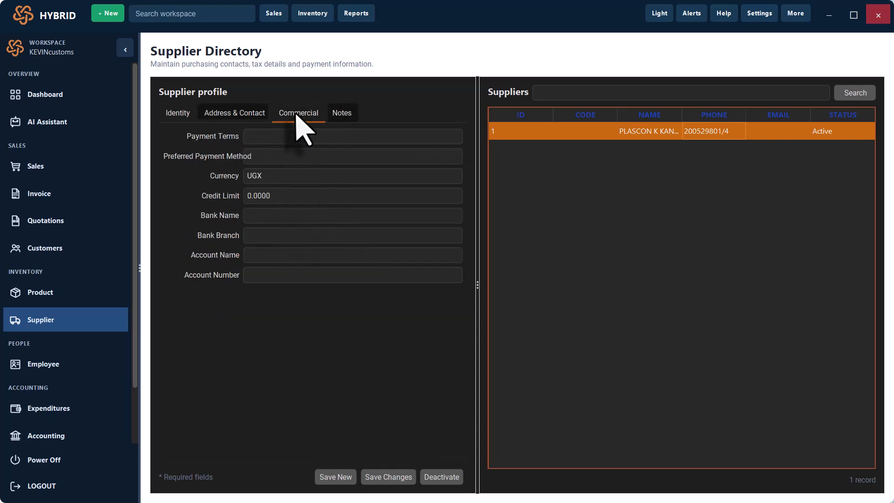
left_click(347, 112)
left_click(181, 114)
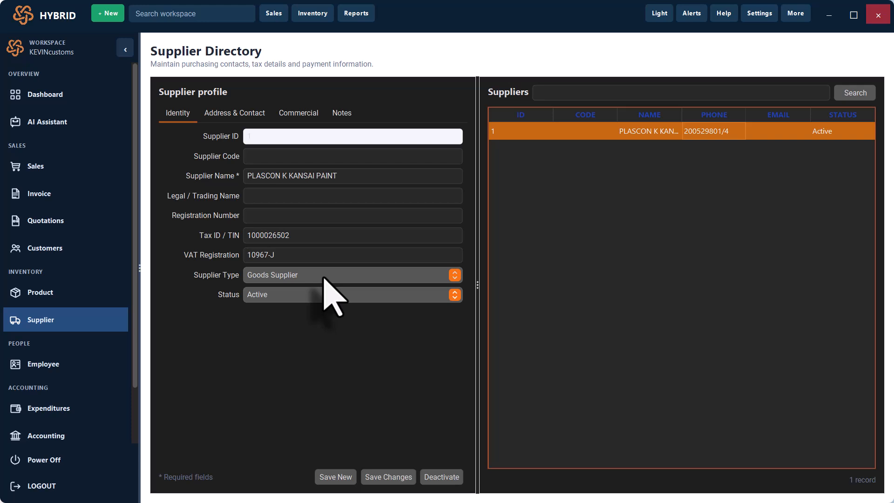
left_click(52, 369)
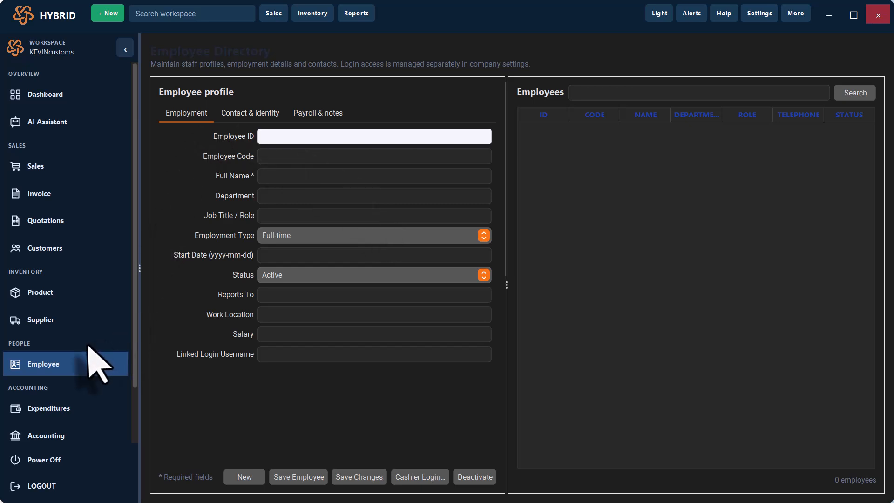
- Open the chart of accounts and scroll through the accounts table
left_click(44, 419)
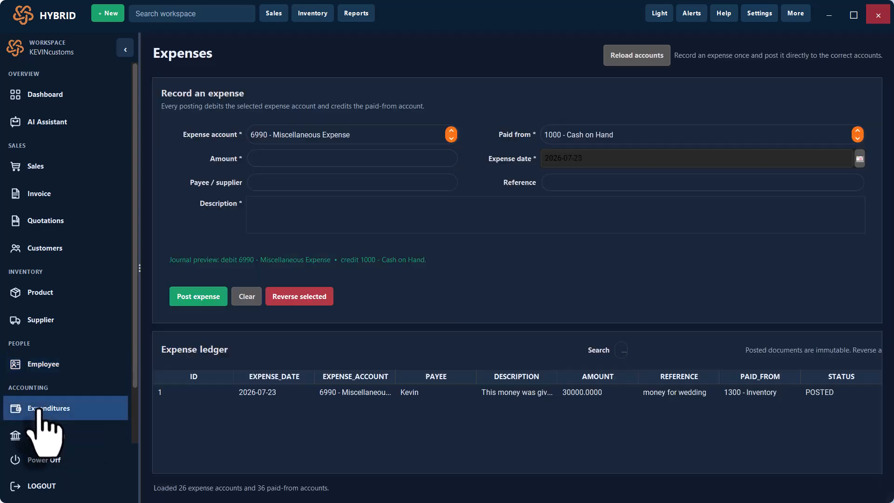
left_click(50, 437)
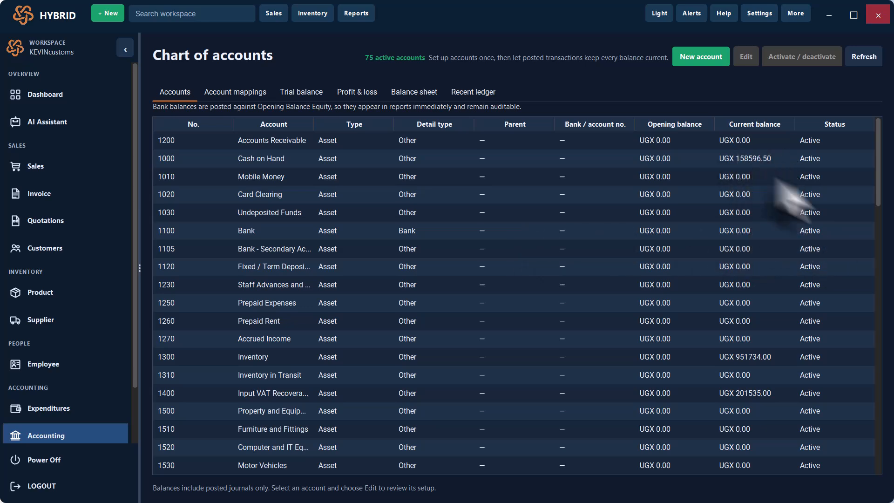
left_click_drag(881, 174, 882, 269)
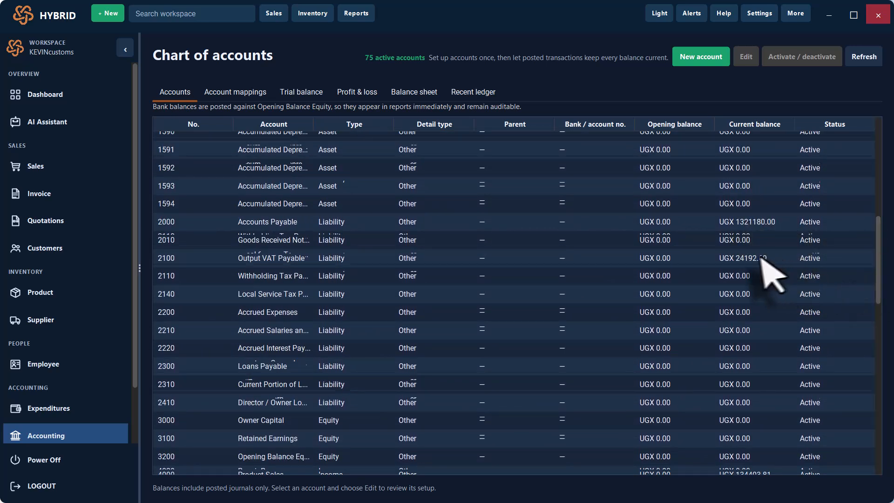
left_click_drag(879, 255, 886, 315)
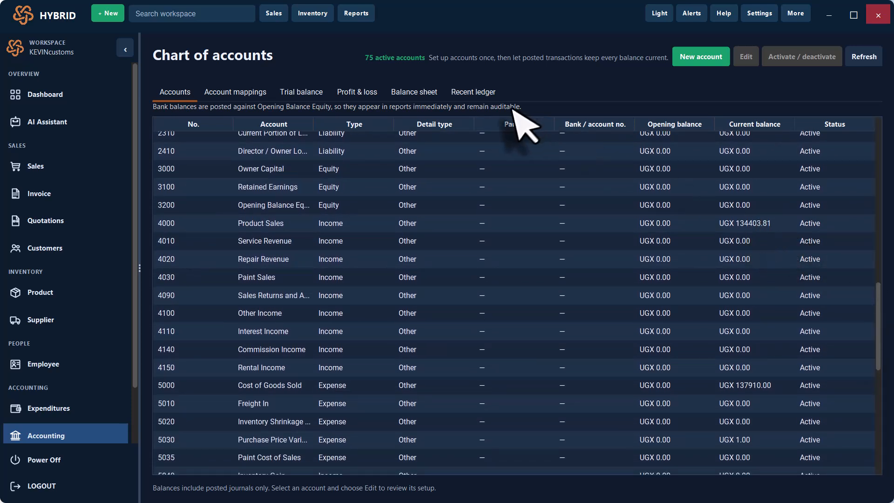
- Review the Recent ledger, Balance sheet, Profit & loss, Trial balance and Account mappings, then return to Accounts
left_click(473, 94)
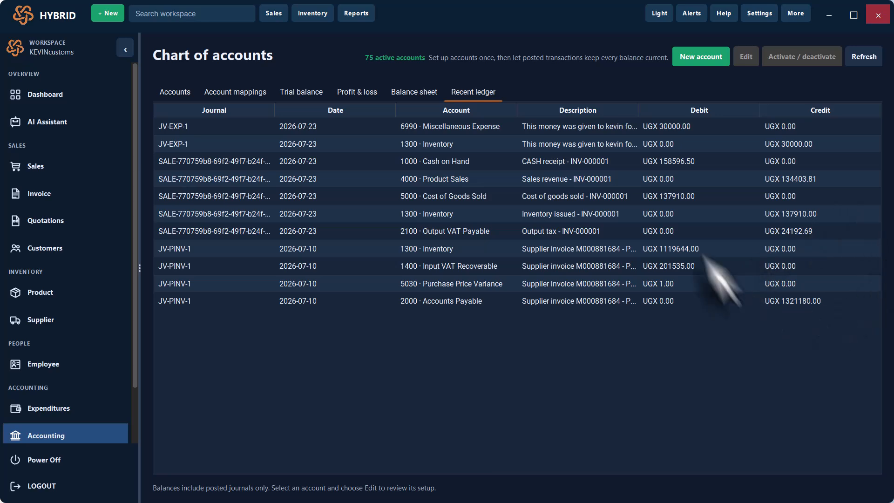
left_click(411, 90)
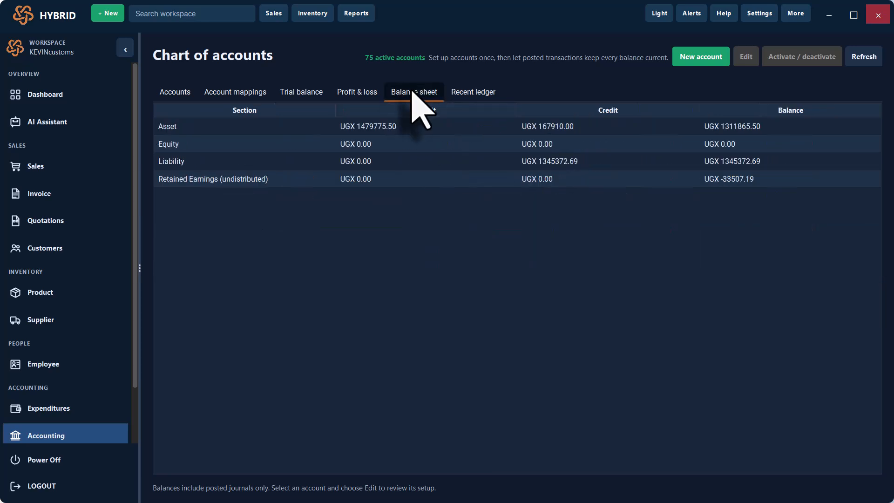
left_click(355, 93)
left_click(300, 93)
left_click(248, 96)
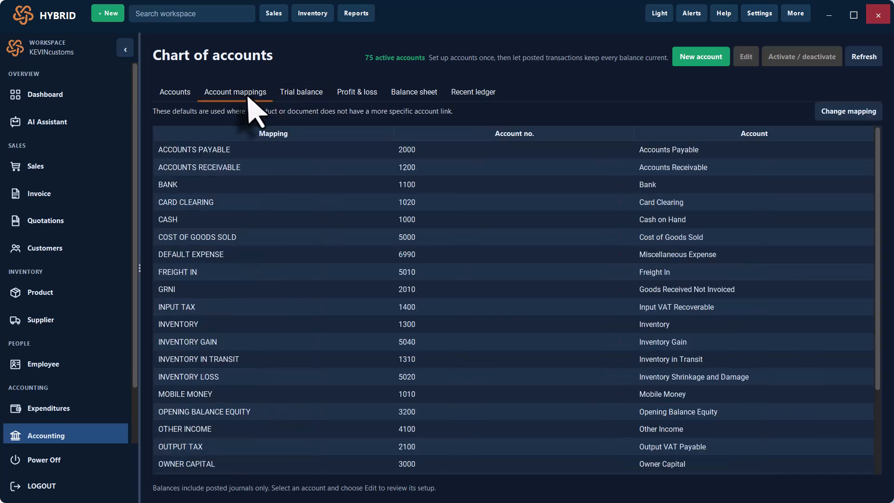
left_click(177, 93)
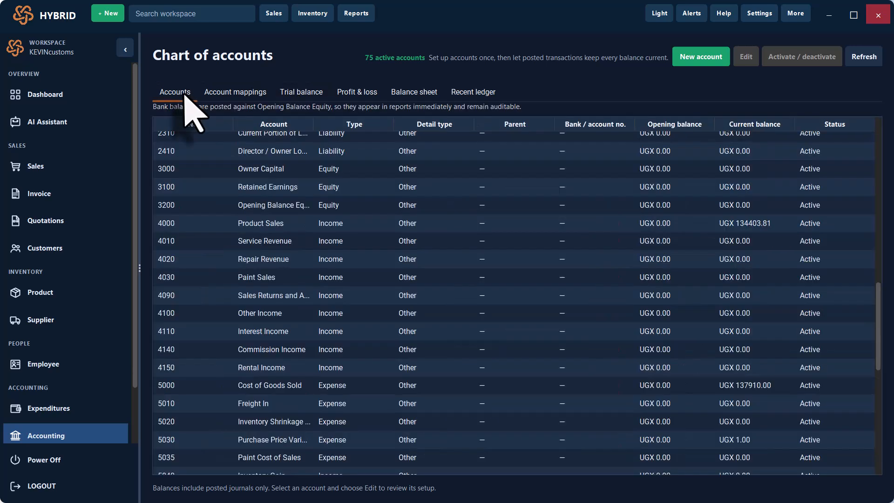
left_click(612, 211)
- Create ASSET Bank account 7000 STANBIC BANCK PAYROLL at STANBIC, opening balance 450000 as of 2026-07-23
right_click(615, 210)
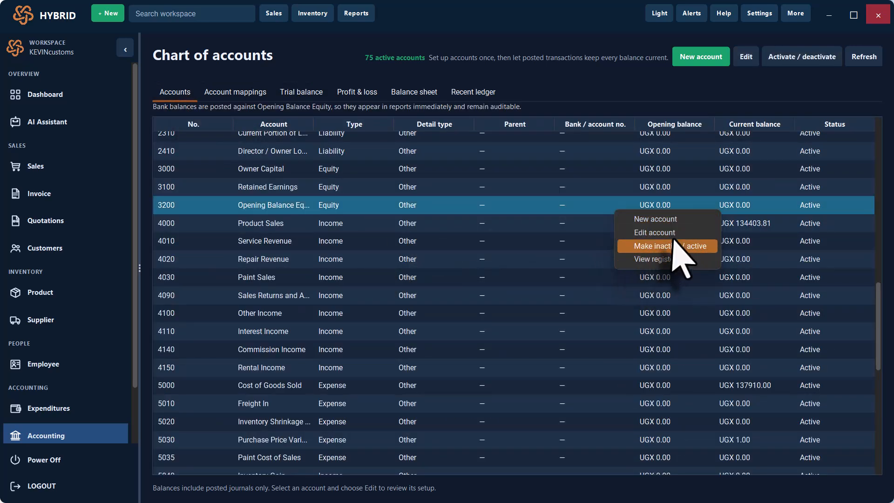
left_click(659, 220)
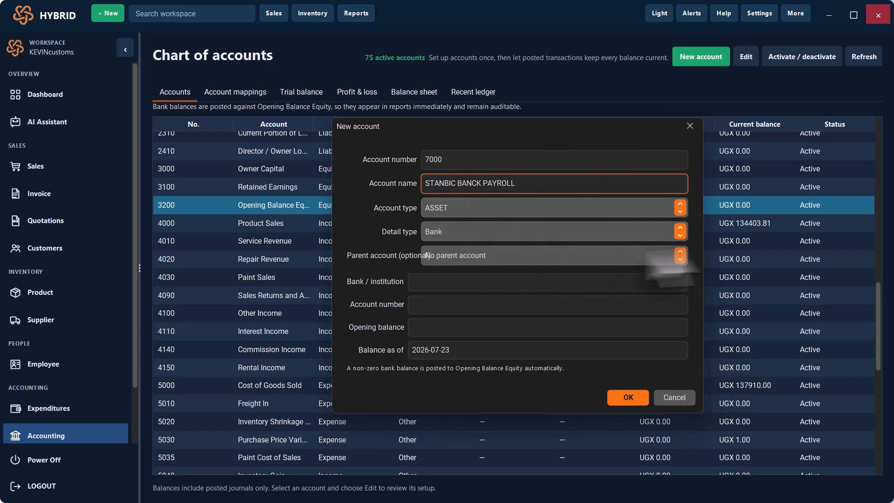
left_click(441, 287)
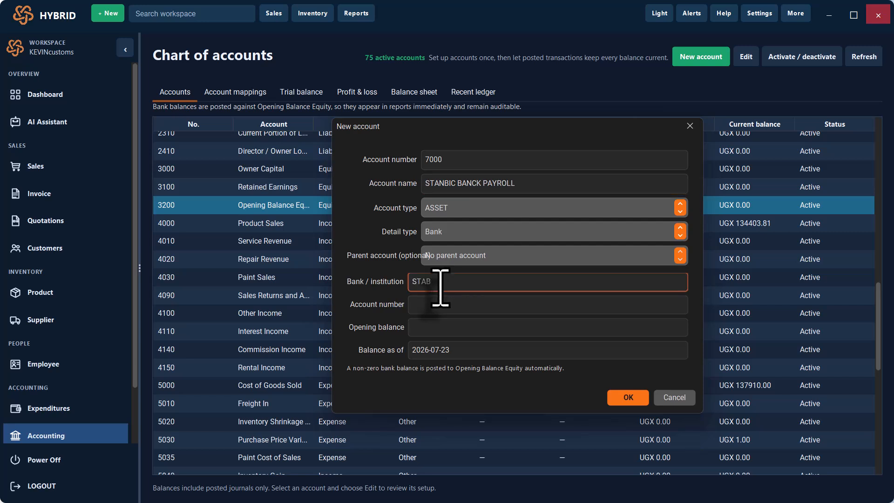
type("C")
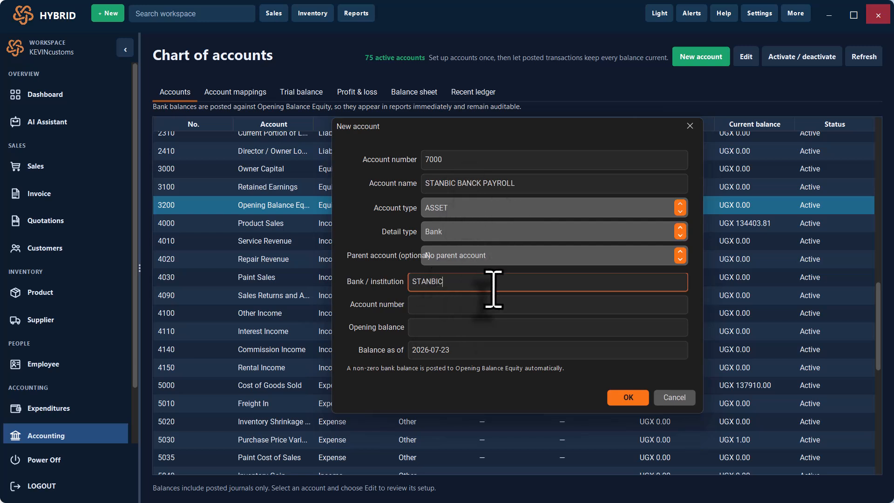
left_click(436, 308)
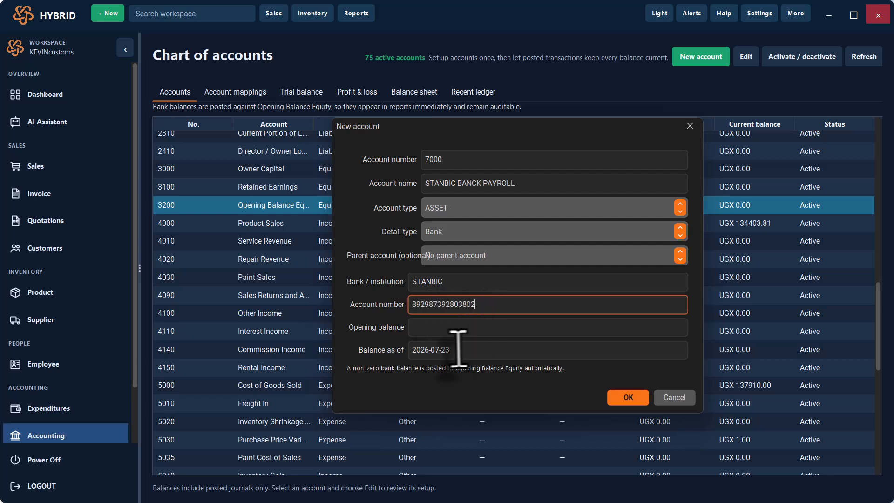
left_click(488, 329)
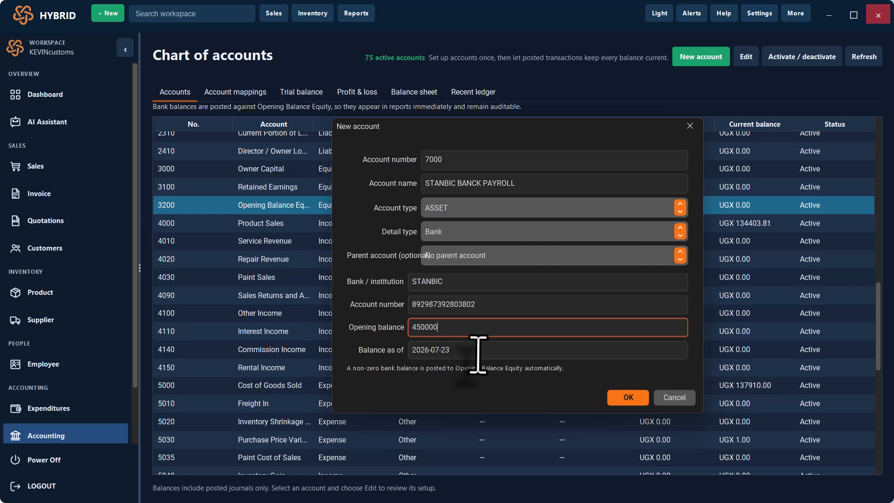
left_click_drag(461, 354, 391, 356)
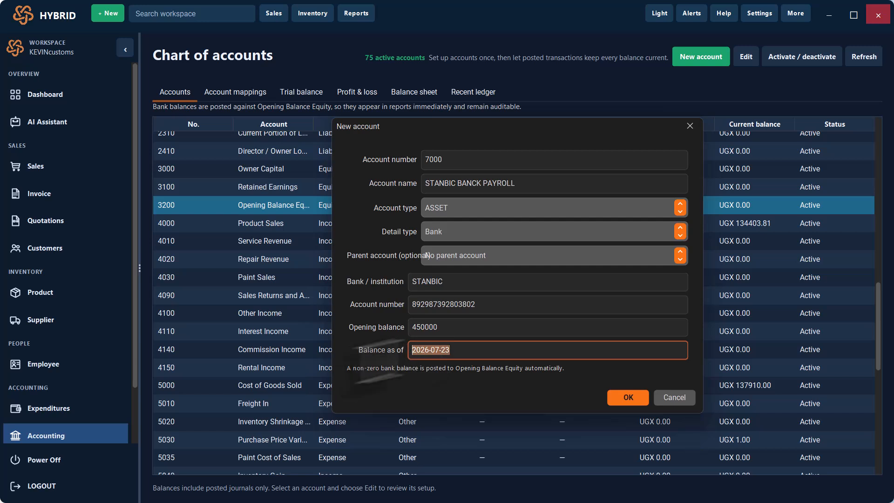
left_click(500, 358)
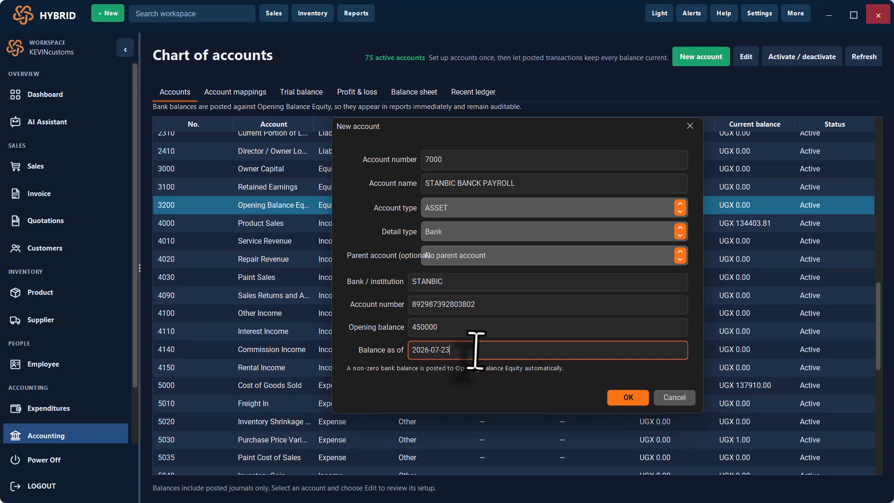
left_click(627, 398)
scroll(627, 419, "down", 10)
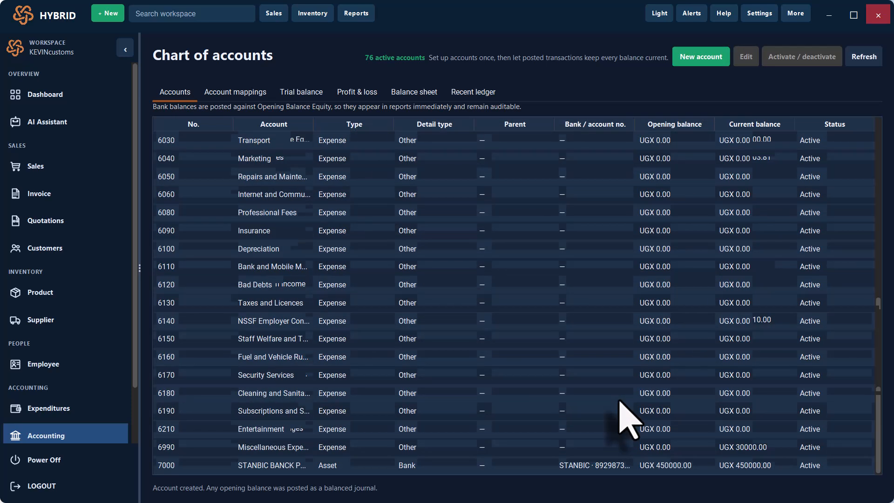
- Confirm the new 7000 STANBIC account row is listed, then return to the Expenses page
left_click(293, 470)
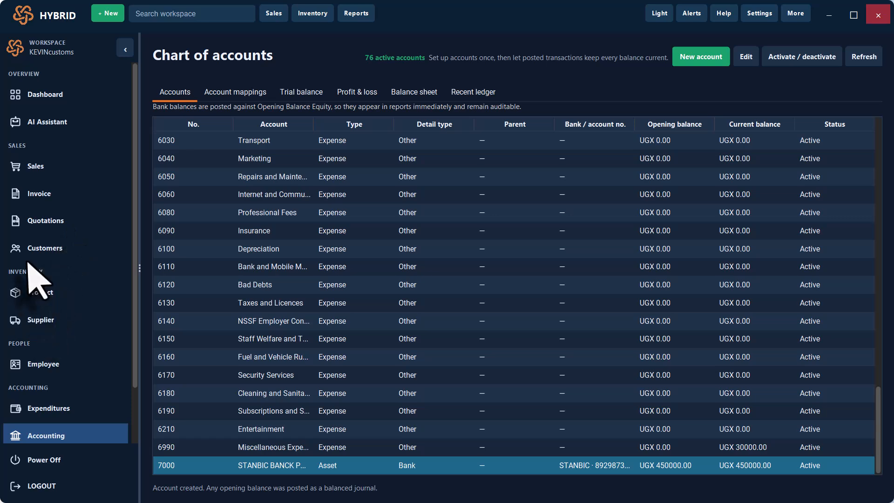
left_click(49, 410)
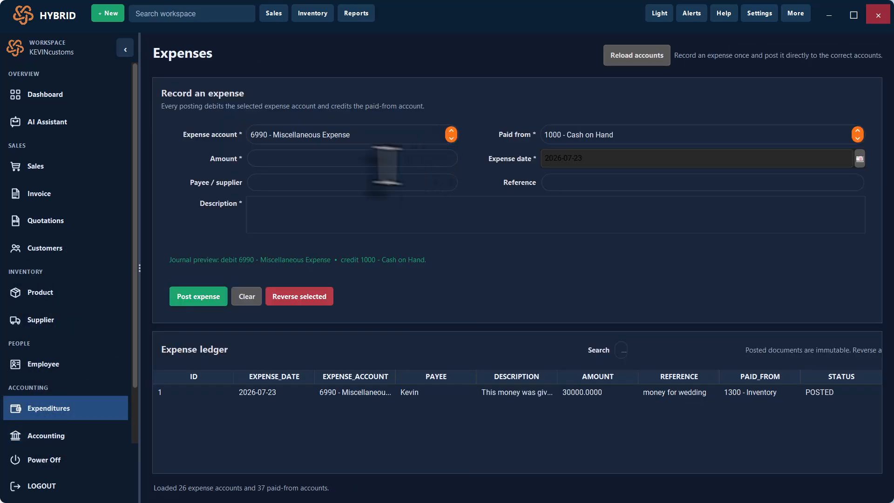
- Scroll through the Expense account dropdown list, leaving 6990 Miscellaneous Expense paid from 1000 Cash on Hand
left_click(326, 156)
left_click(391, 135)
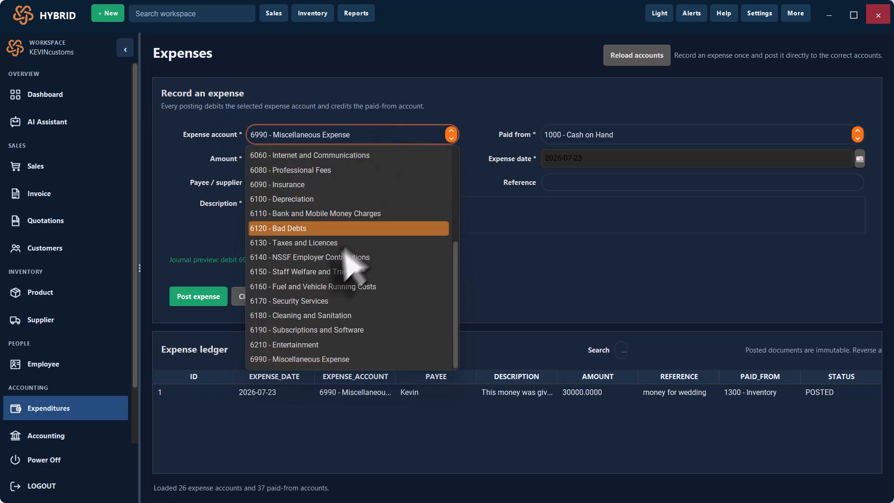
scroll(333, 233, "up", 4)
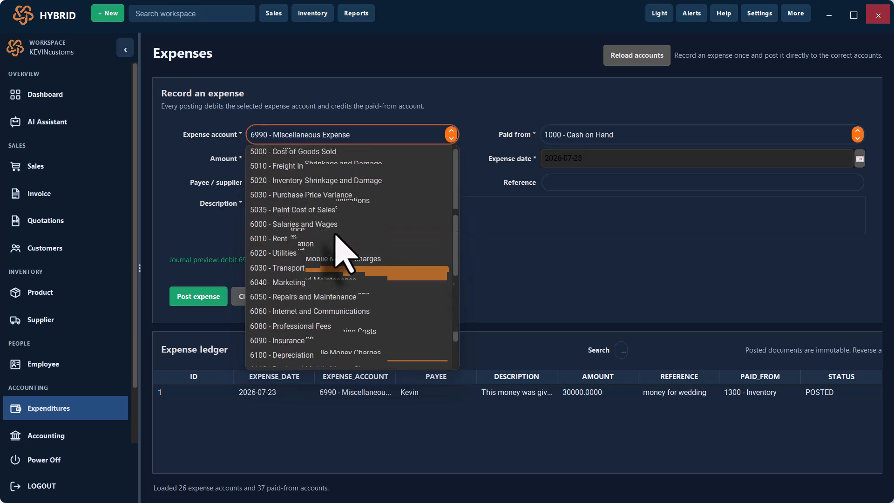
scroll(345, 252, "down", 3)
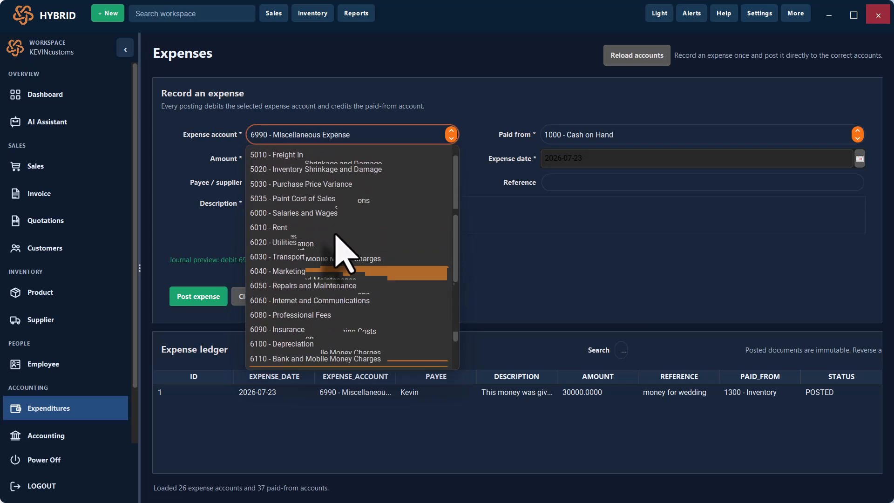
scroll(345, 251, "down", 8)
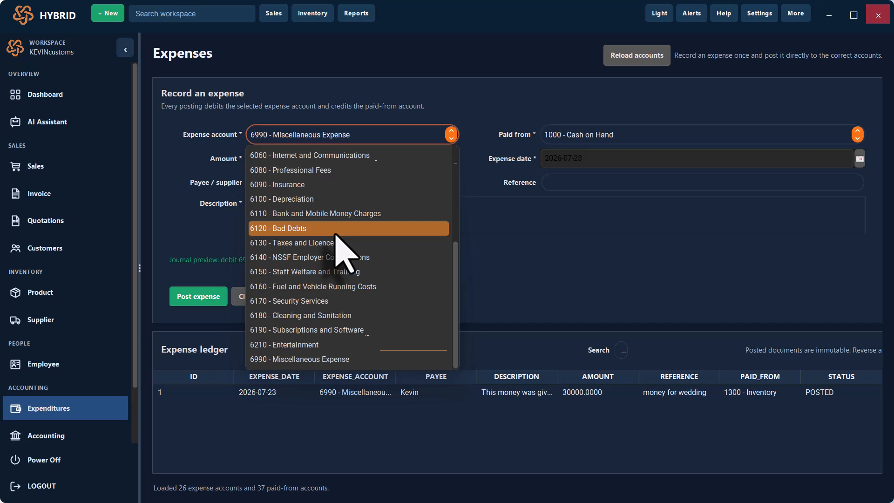
scroll(336, 235, "up", 5)
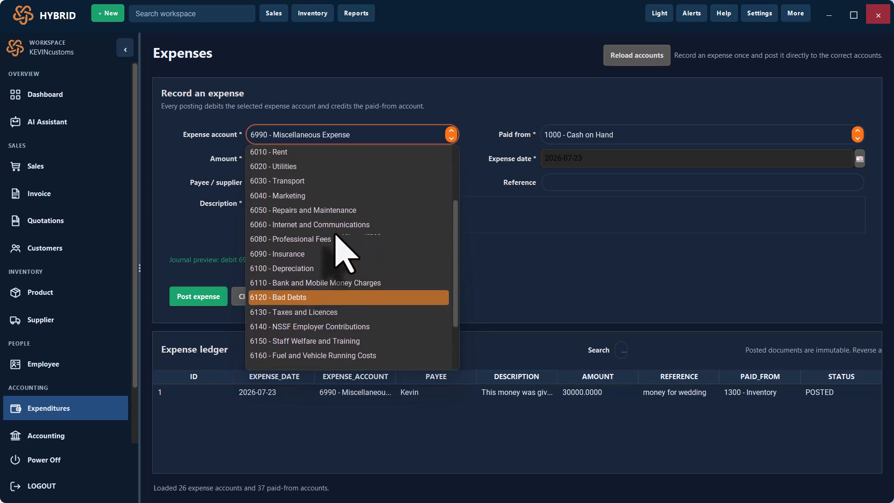
scroll(336, 235, "up", 5)
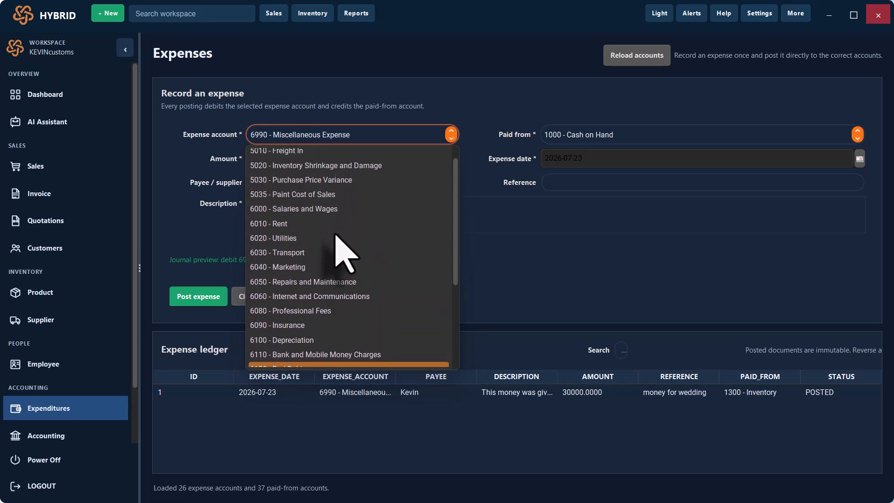
scroll(335, 235, "up", 1)
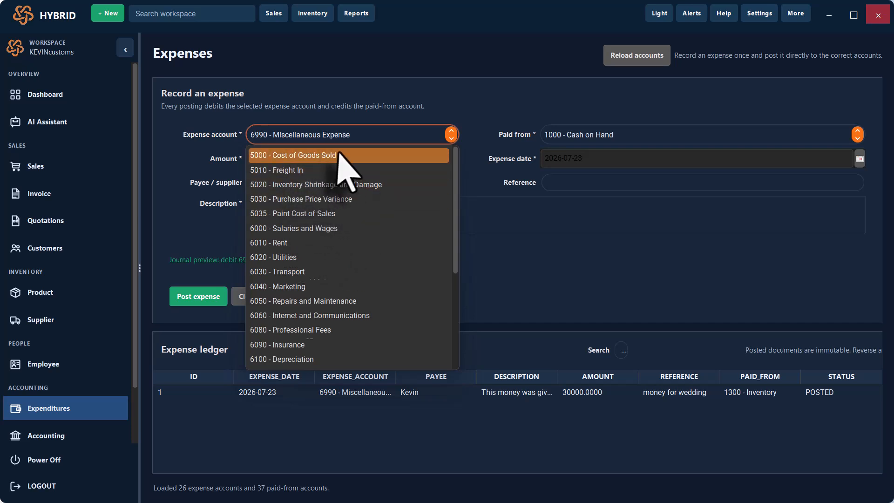
scroll(358, 228, "down", 10)
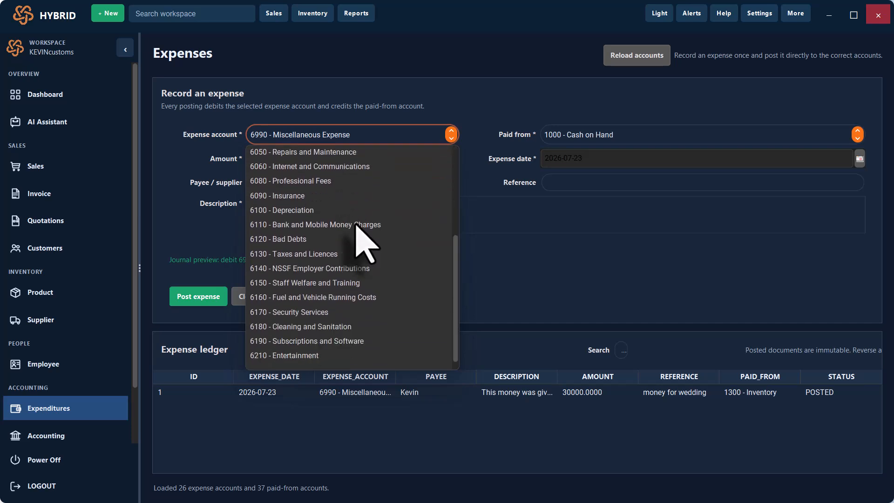
scroll(356, 226, "down", 1)
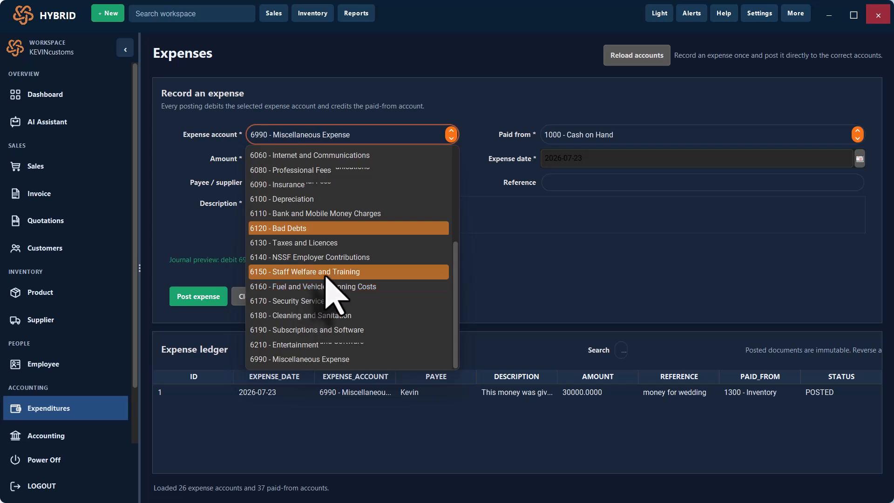
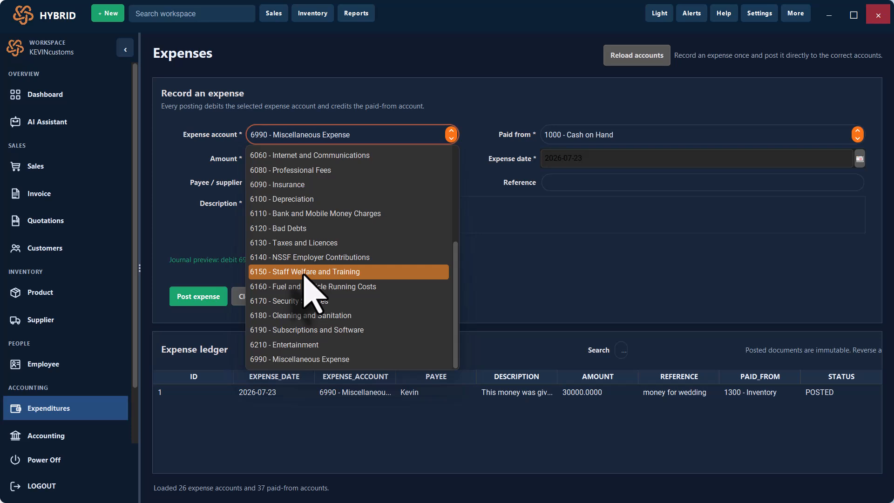
- Charge the expense to 6000 Salaries and Wages, paid from 7000 STANBIC BANCK PAYROLL
scroll(303, 274, "up", 3)
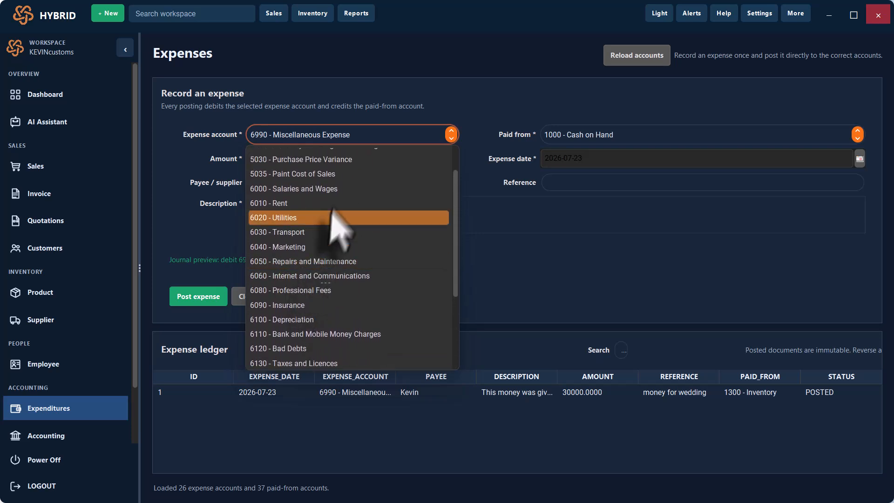
left_click(311, 189)
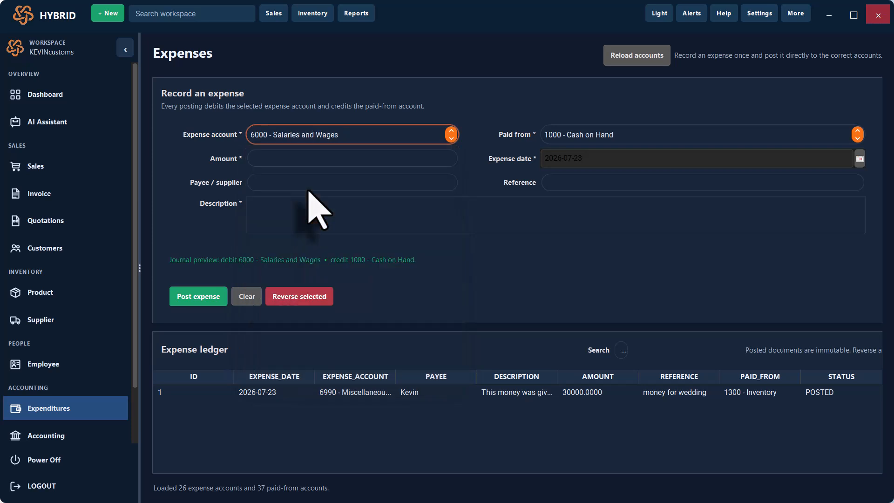
left_click(656, 136)
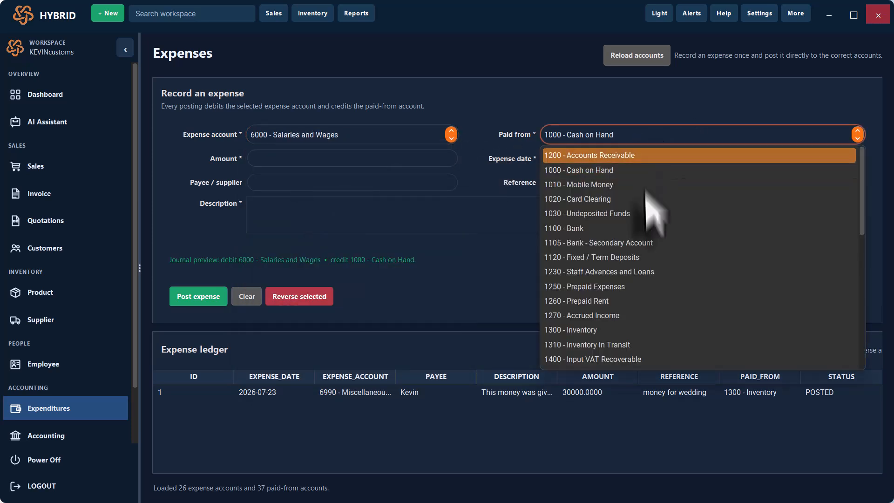
scroll(626, 321, "down", 5)
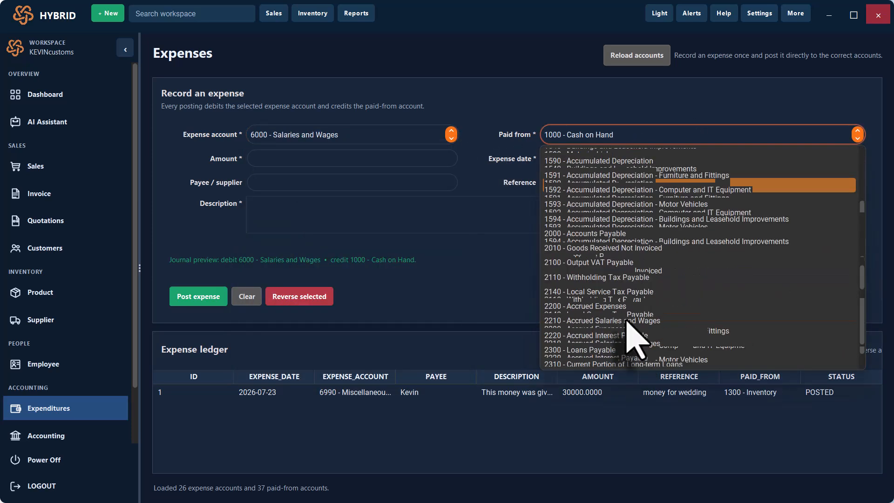
left_click(619, 360)
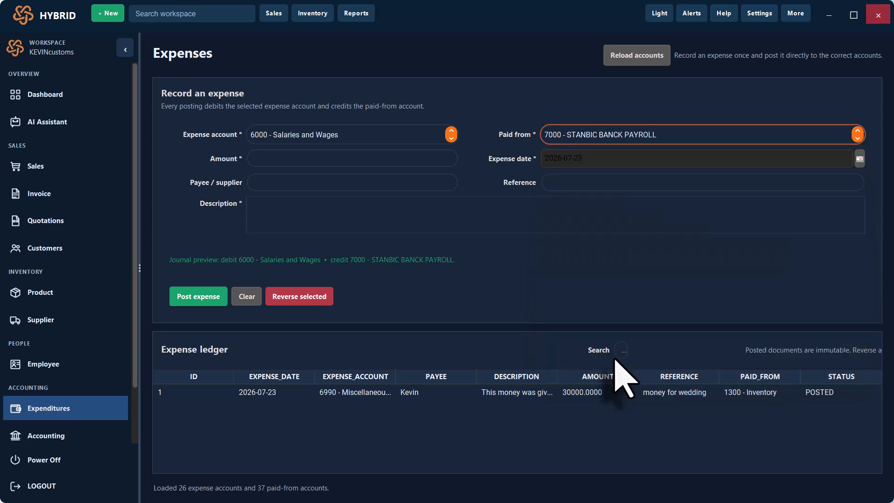
- Post a 300000 expense for paying workers in July with reference, payee and description, then go to the Chart of accounts
left_click(326, 160)
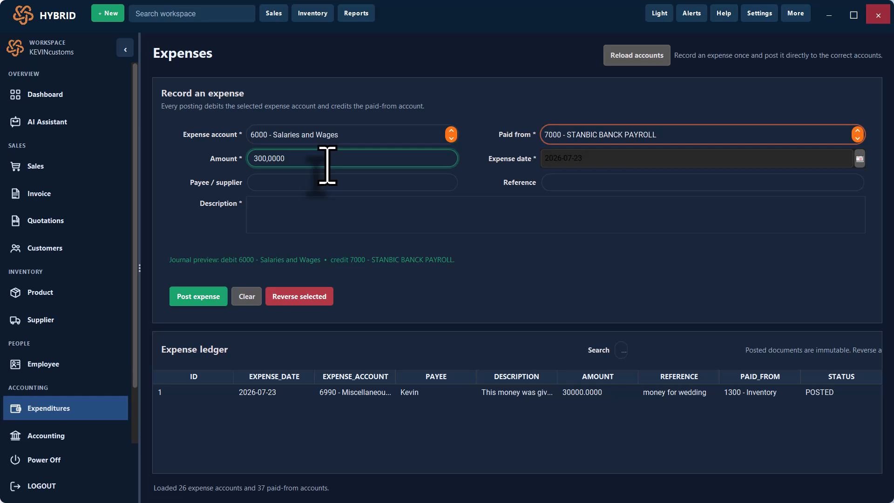
left_click(296, 161)
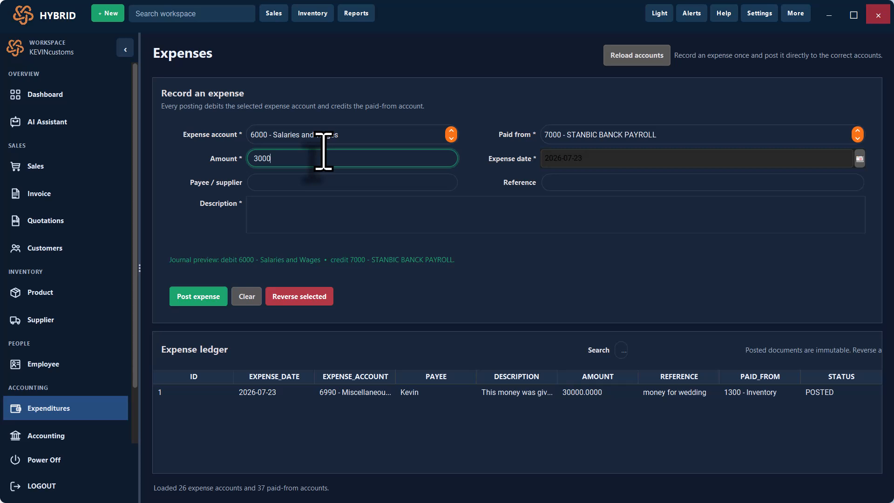
left_click(581, 185)
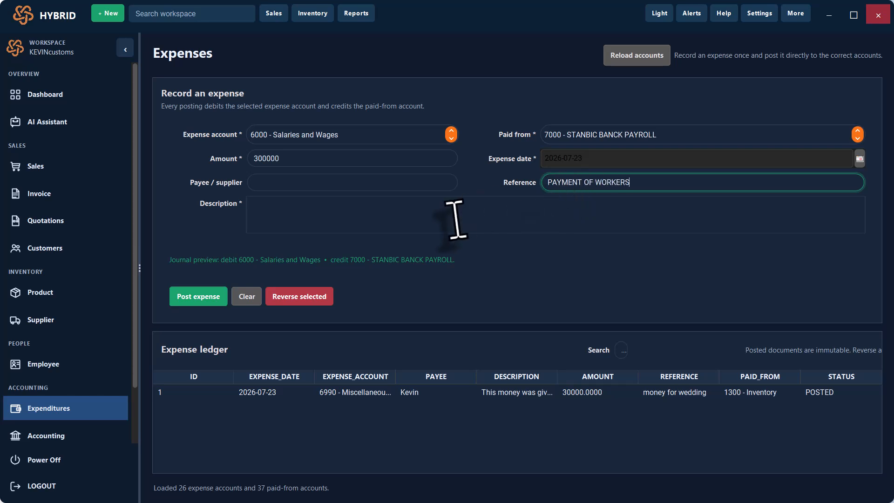
left_click(379, 223)
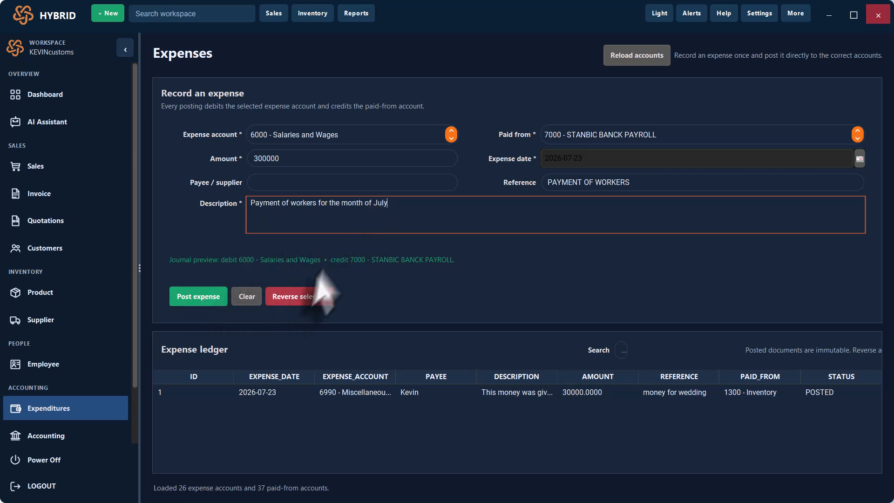
left_click(305, 183)
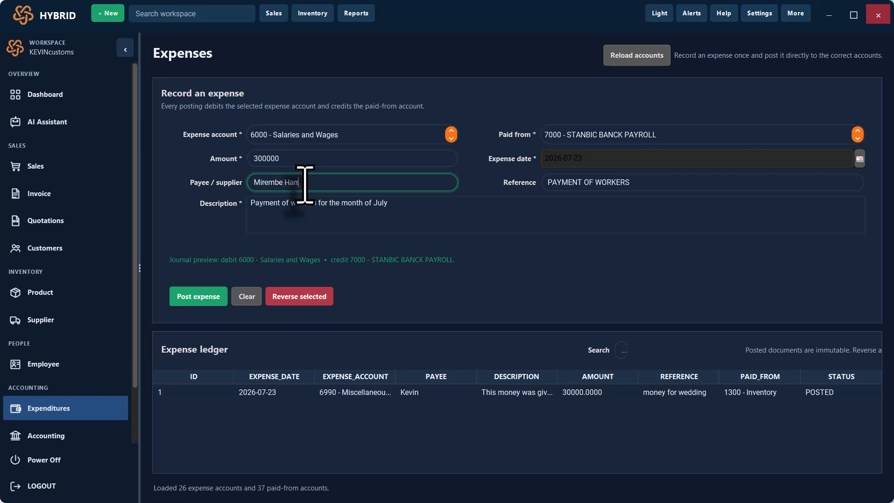
left_click(194, 297)
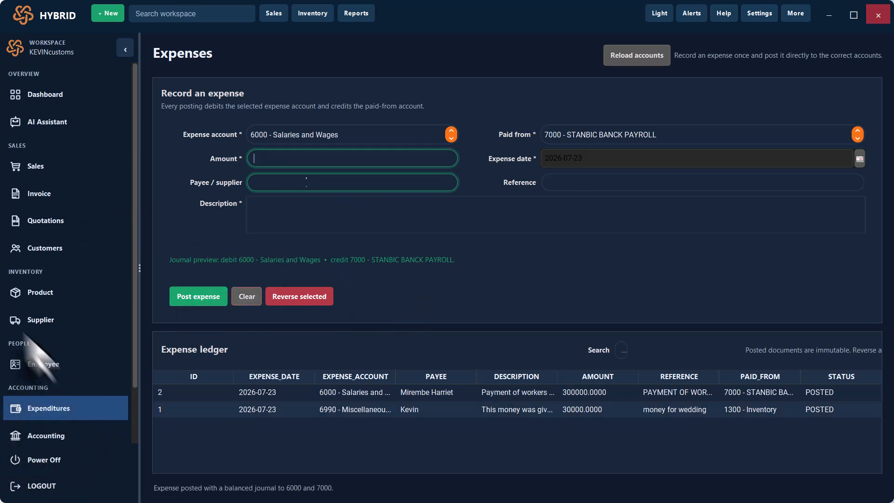
left_click(41, 438)
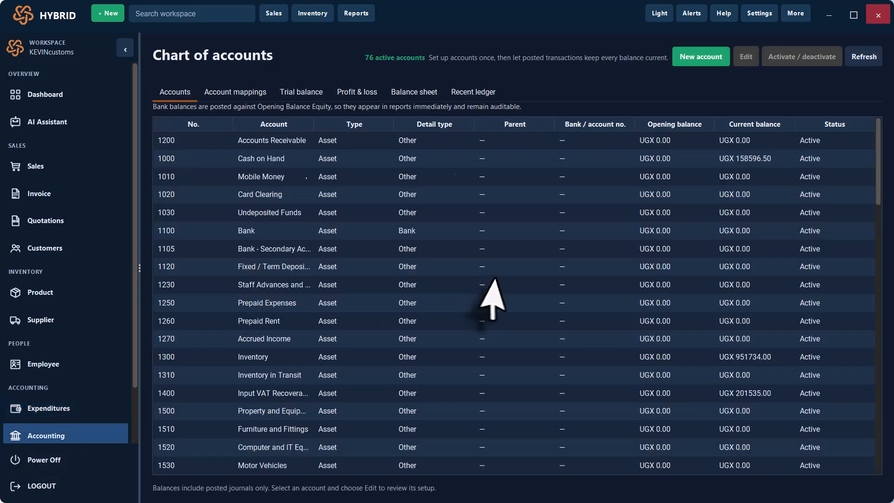
scroll(489, 294, "down", 10)
scroll(503, 298, "down", 10)
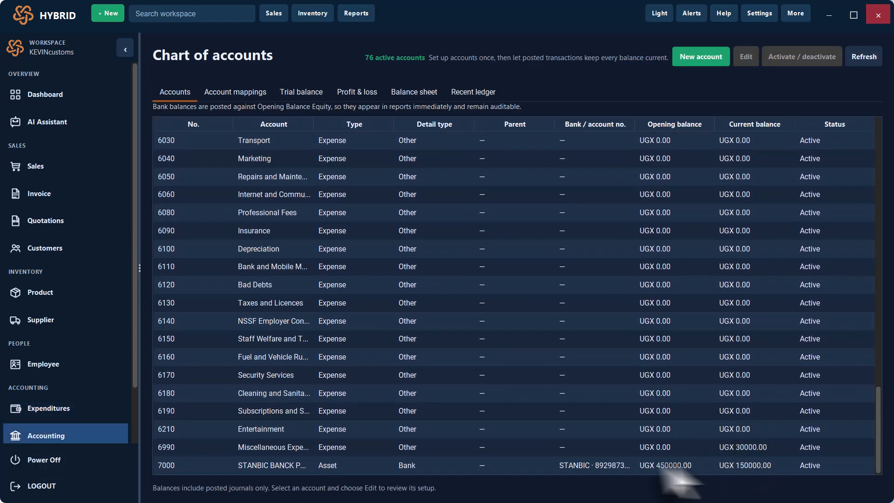
left_click(755, 468)
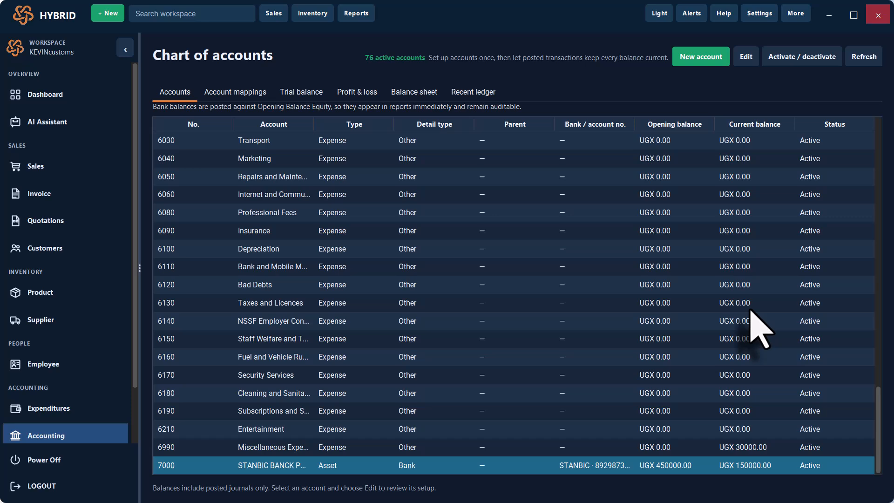
scroll(759, 320, "up", 8)
scroll(759, 320, "down", 1)
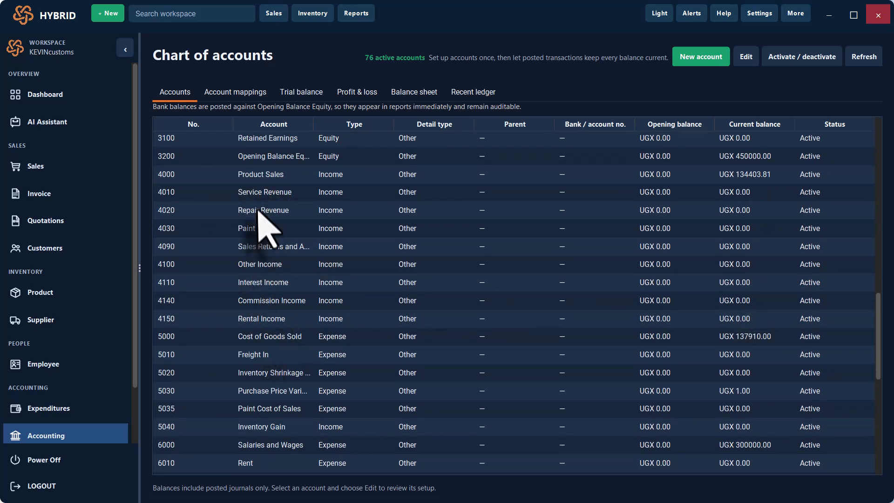
left_click(274, 250)
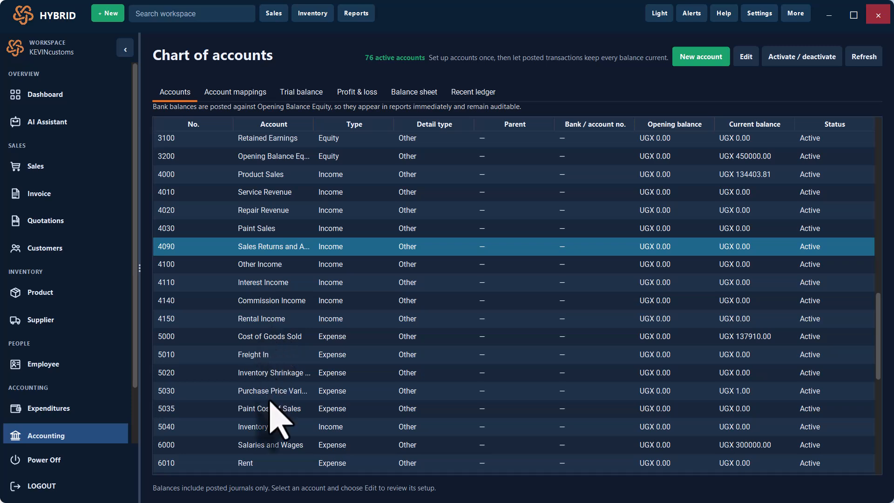
scroll(280, 316, "up", 3)
scroll(280, 321, "down", 3)
scroll(280, 322, "up", 7)
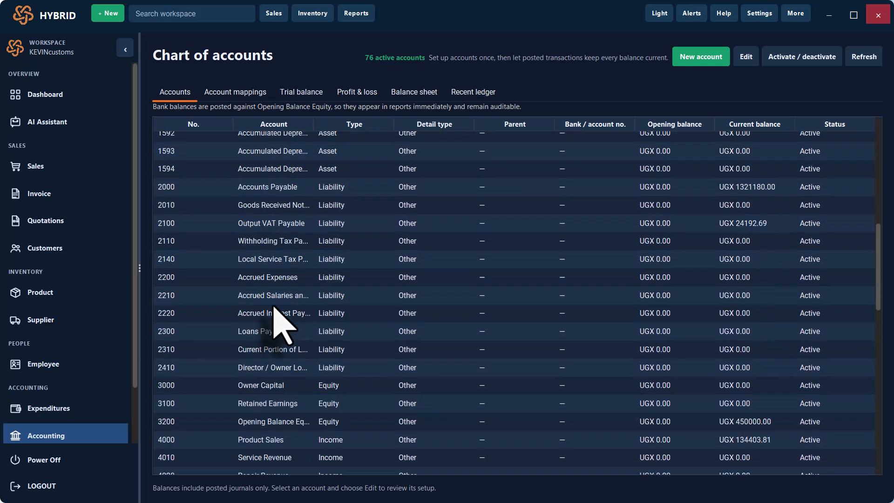
scroll(275, 307, "up", 2)
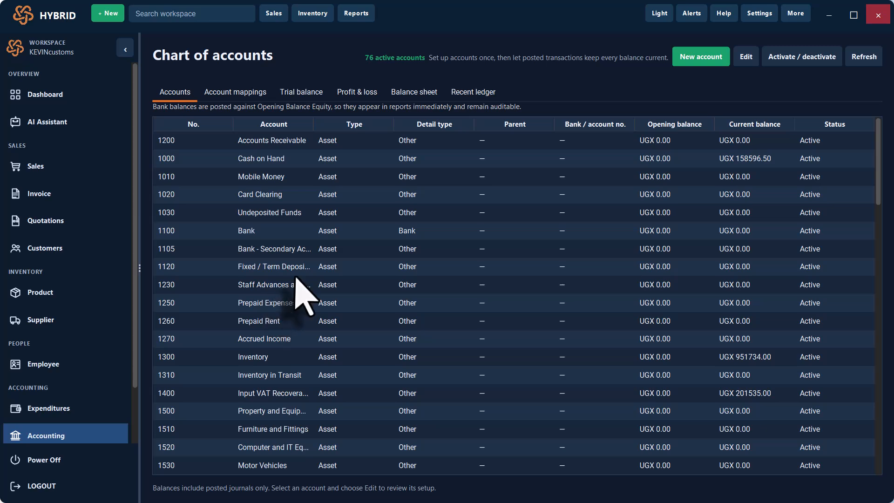
scroll(296, 279, "down", 2)
scroll(305, 295, "down", 10)
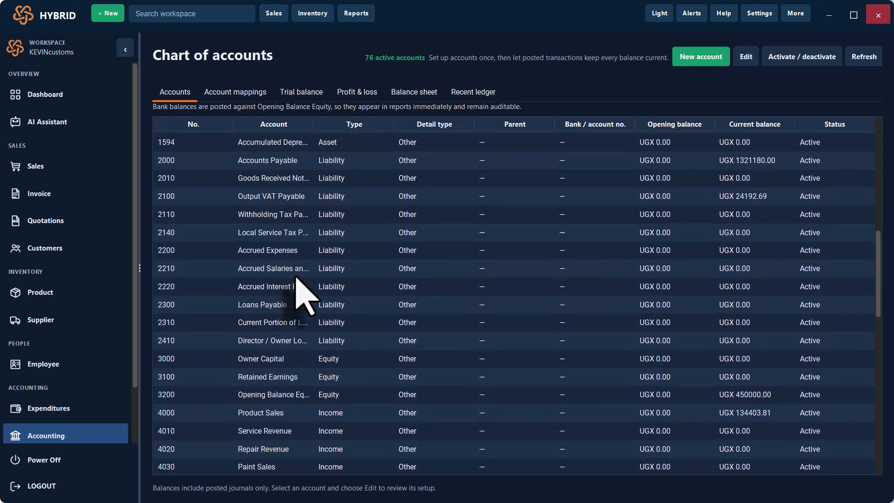
left_click(305, 307)
scroll(305, 295, "down", 10)
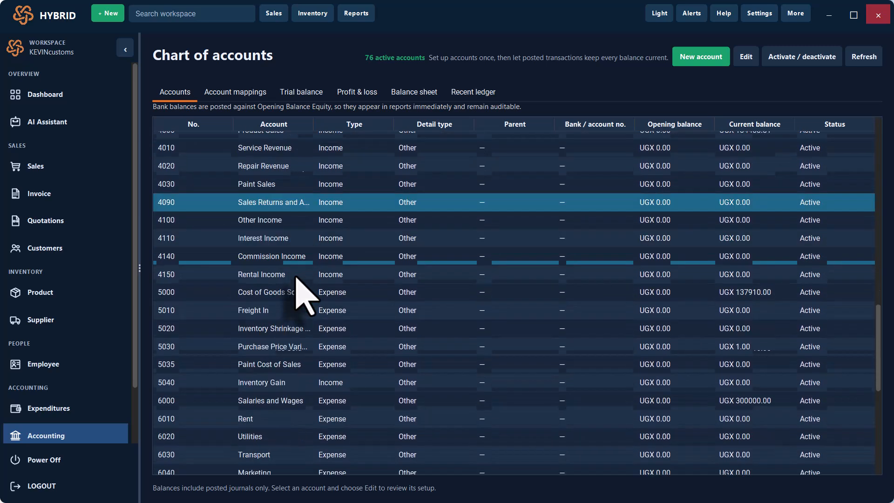
scroll(305, 296, "down", 2)
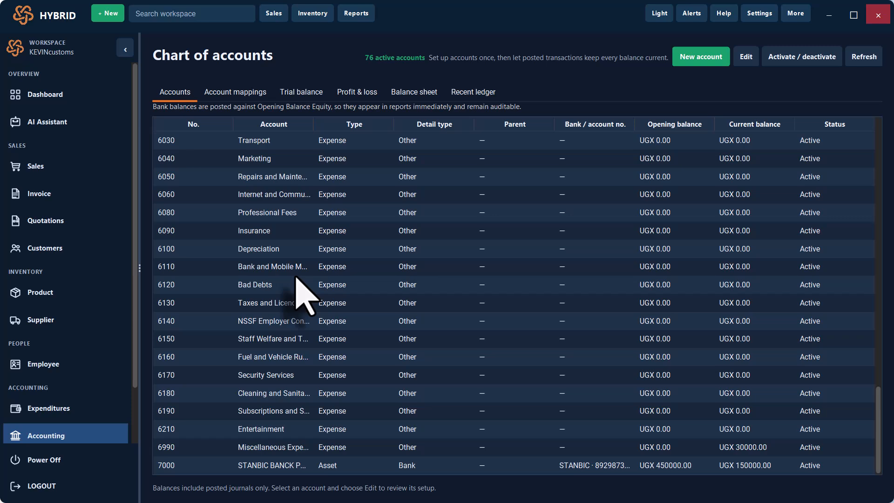
scroll(298, 284, "up", 15)
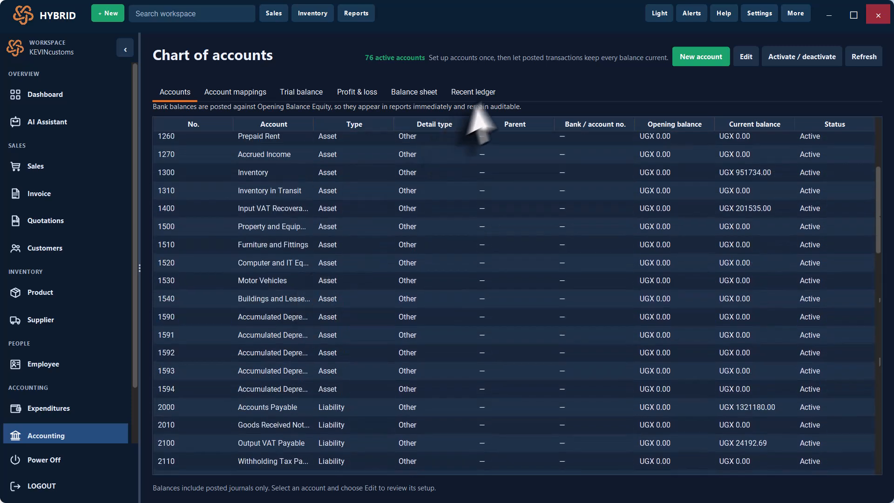
left_click(474, 91)
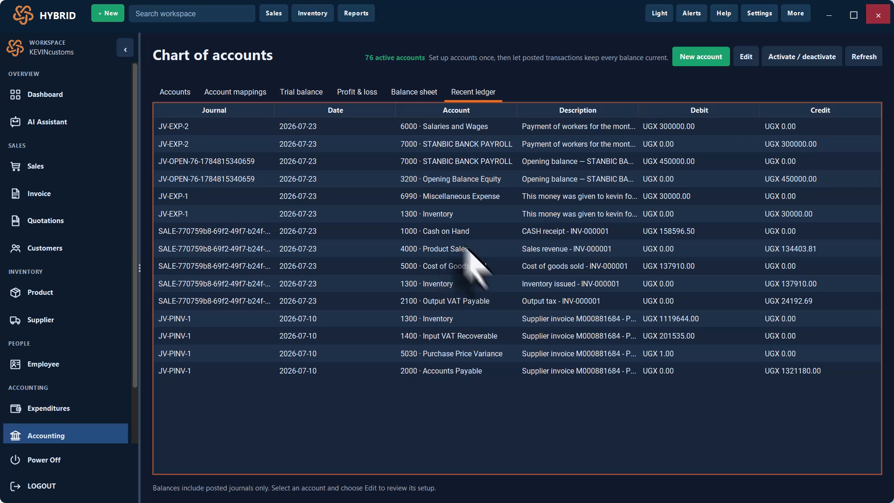
left_click(444, 127)
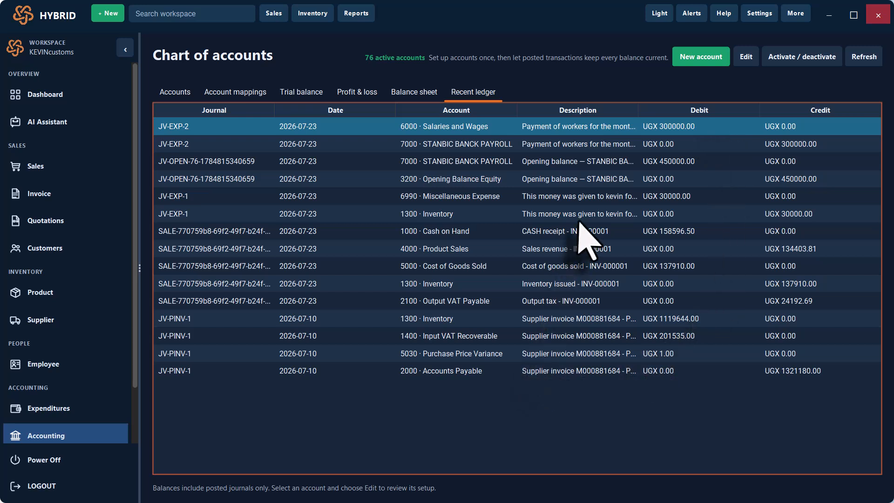
left_click(521, 144)
left_click(526, 161)
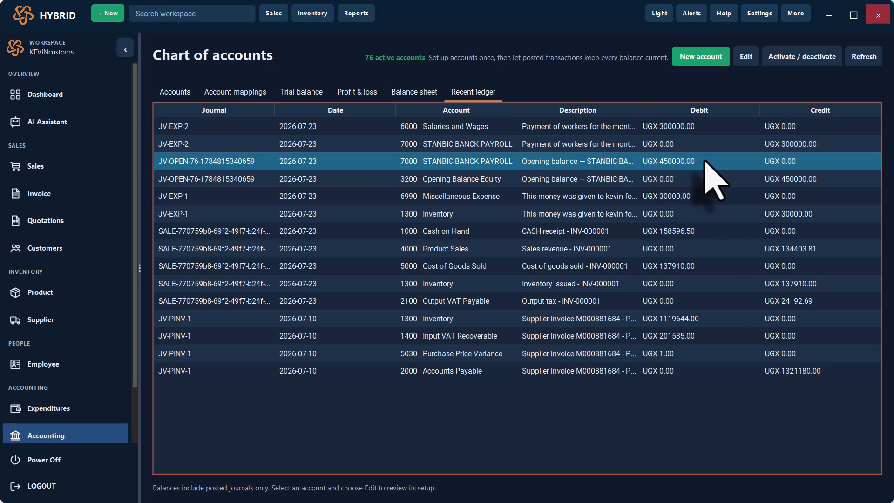
left_click(673, 127)
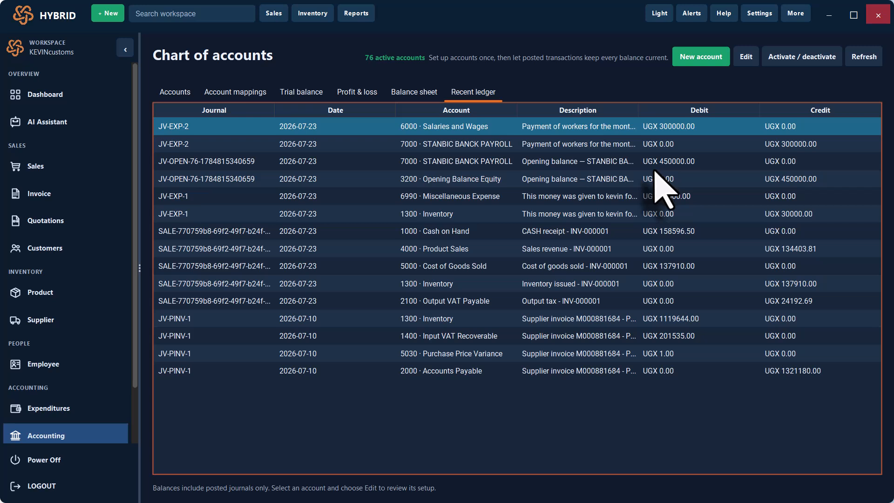
left_click(593, 167)
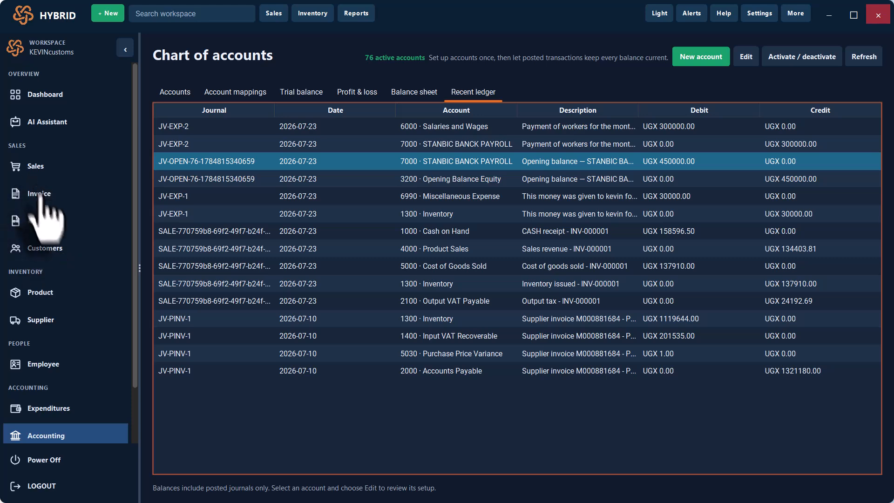
left_click(47, 223)
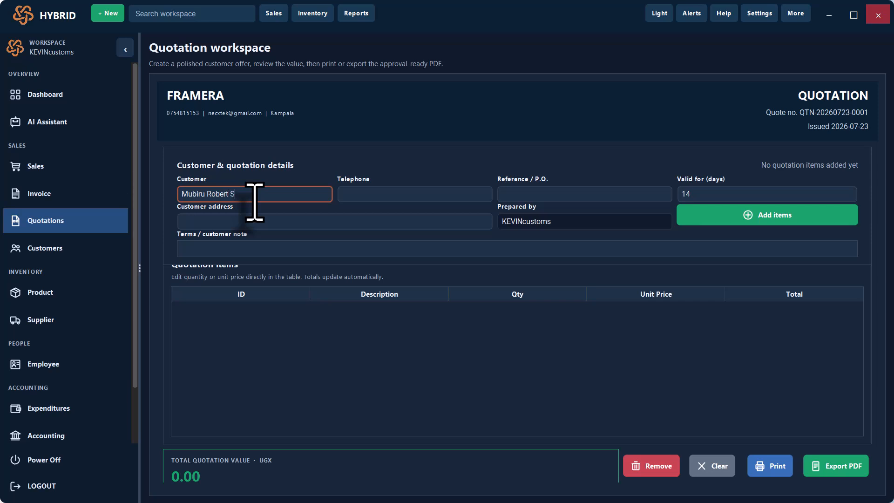
left_click(380, 198)
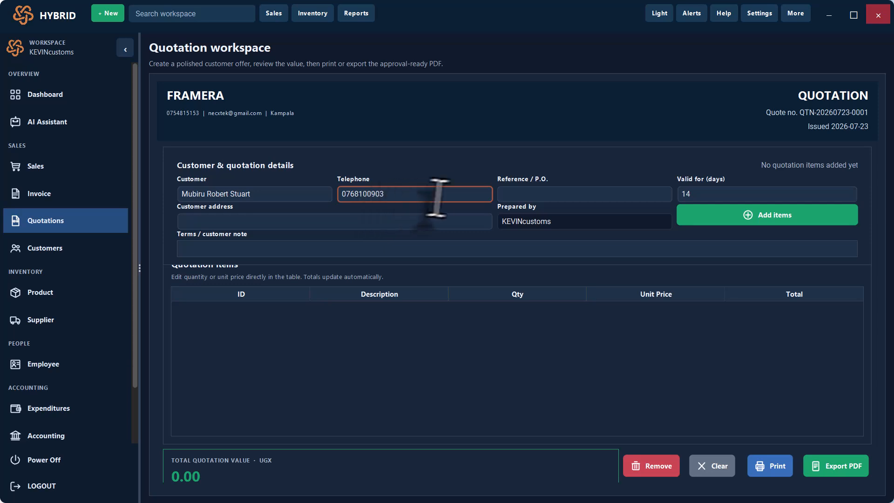
left_click(524, 194)
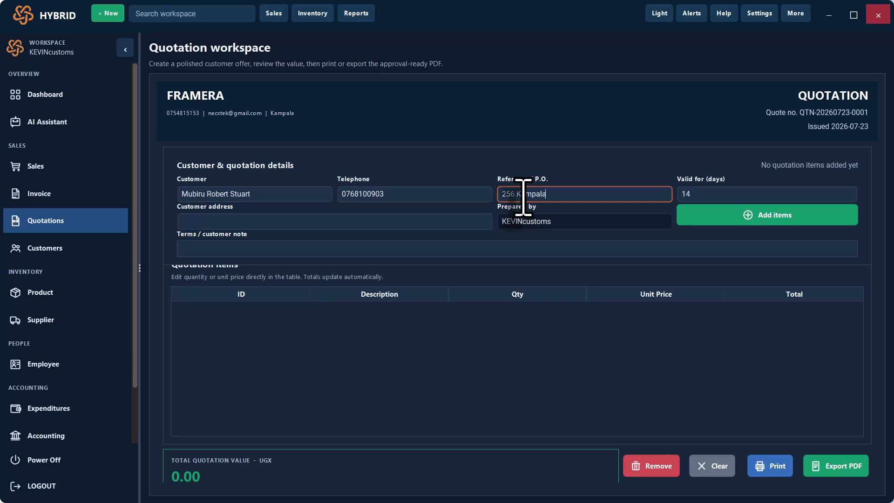
left_click(271, 222)
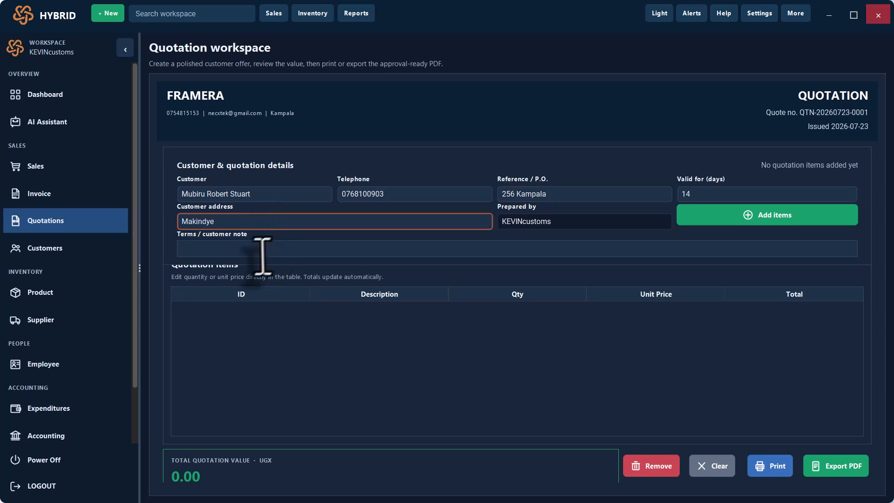
left_click(242, 252)
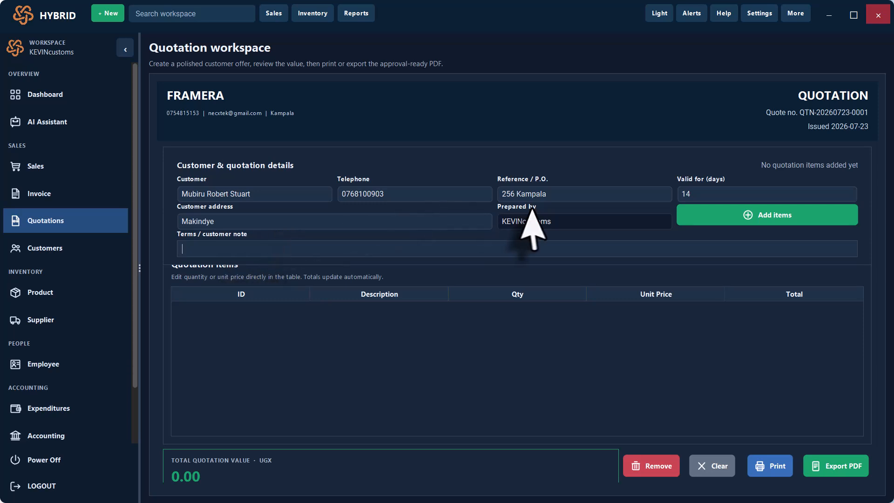
- Add lacquer thinner, vinyl silk base, weatherguard base and white spirit (1LTR) to the quotation
left_click(755, 216)
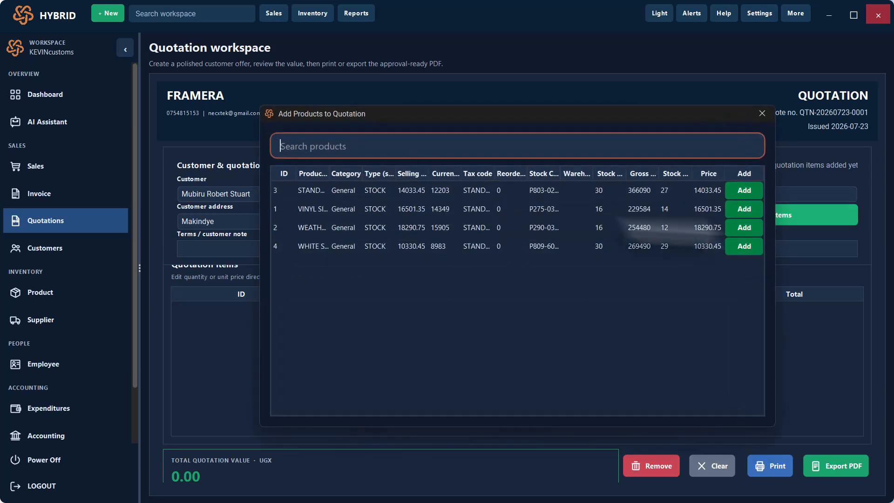
left_click(742, 193)
left_click(743, 211)
left_click(744, 229)
left_click(744, 237)
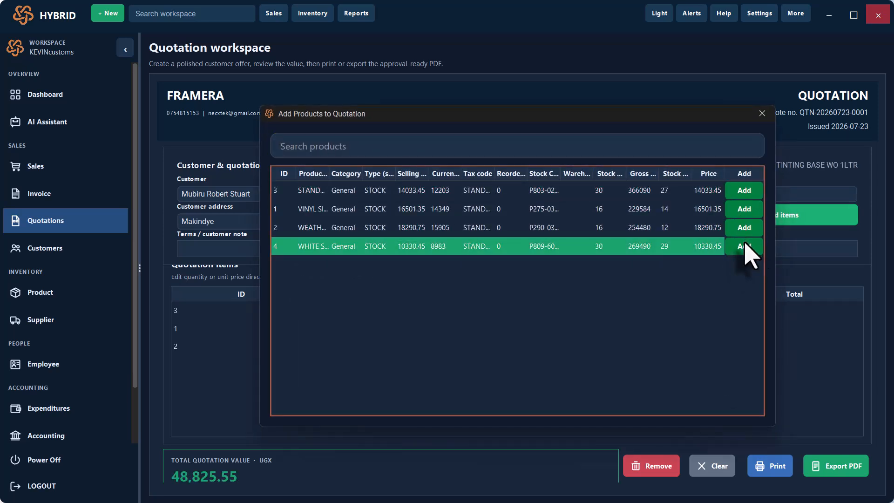
left_click(762, 114)
- Set the item quantities to 4, 2, 5 and 3, totalling UGX 211,581.6
double_click(476, 311)
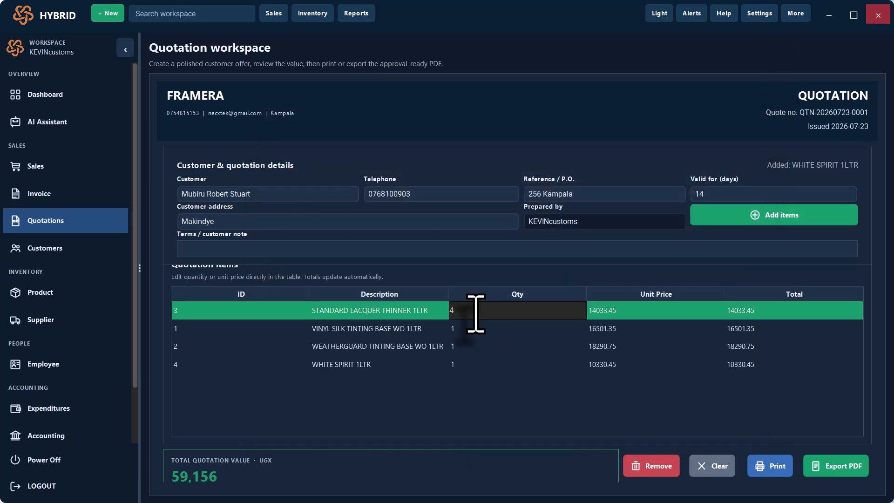
type("4")
key("Return")
double_click(472, 328)
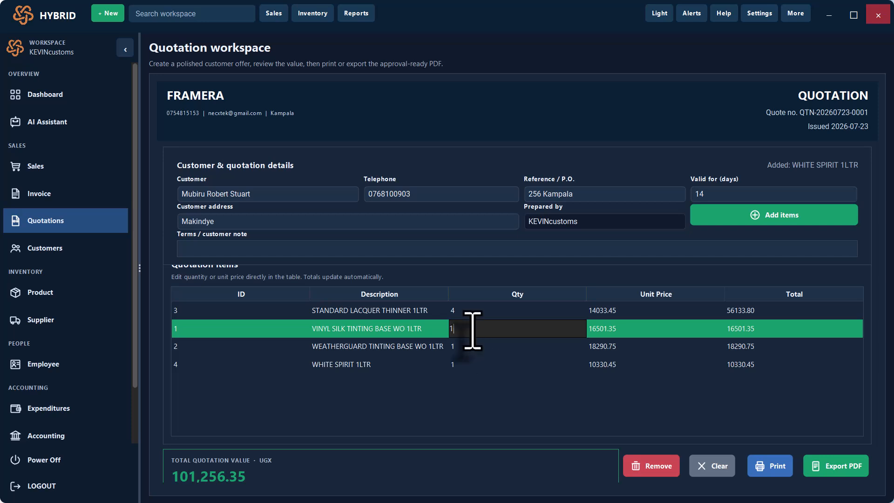
type("2")
key("Return")
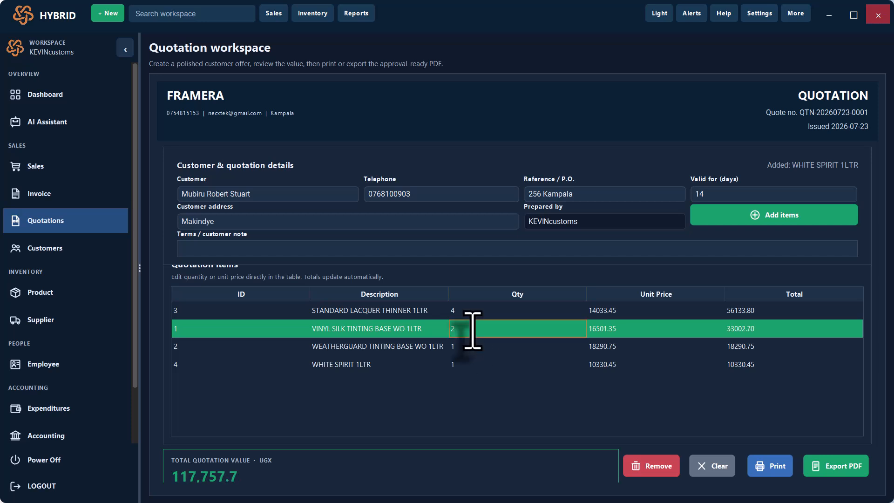
double_click(469, 350)
key("BackSpace")
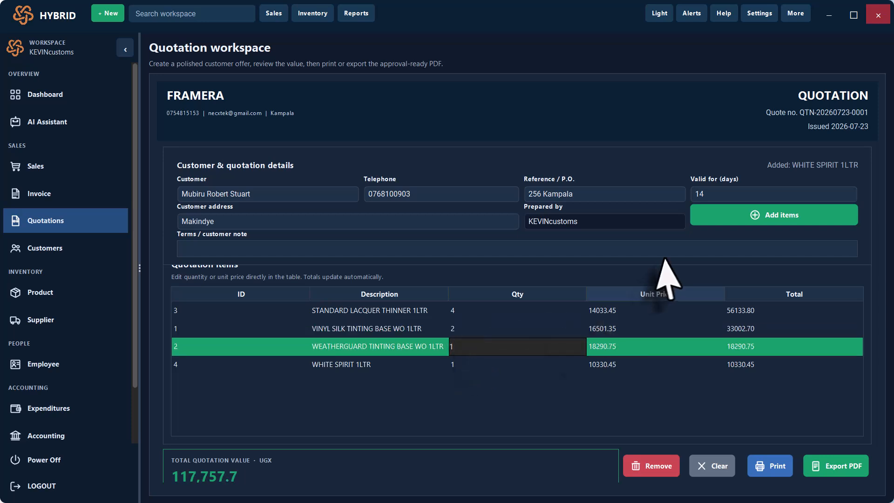
key("Return")
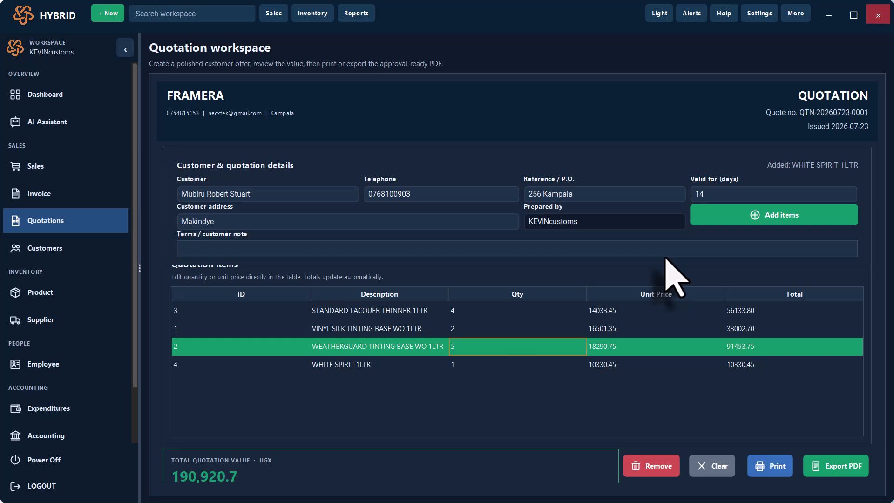
left_click(494, 366)
double_click(495, 366)
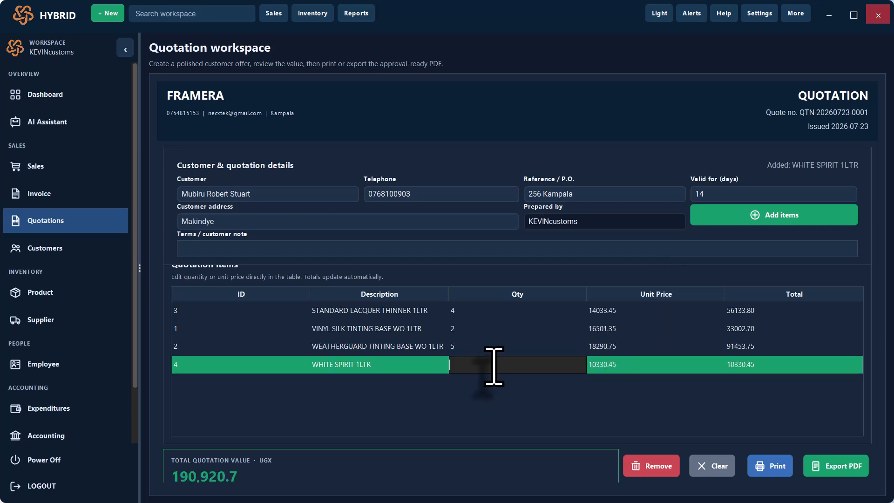
type("3")
key("Return")
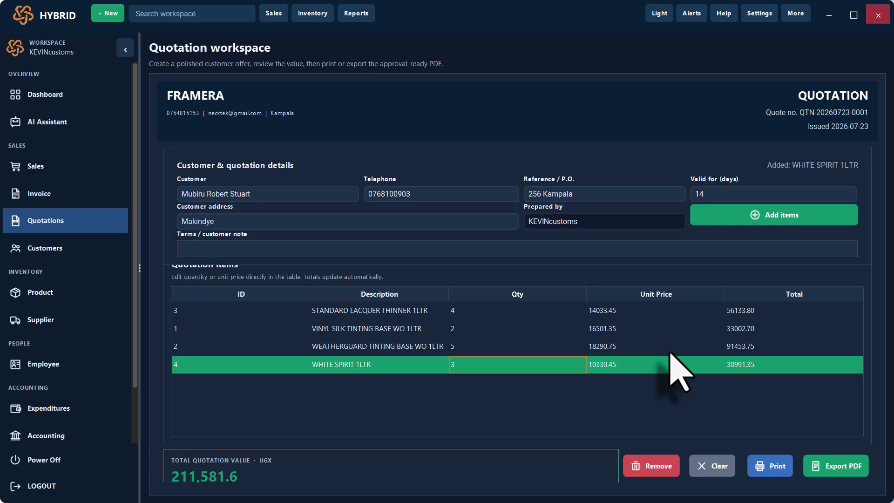
- Export the quotation as QTN-20260723-0005.pdf into Downloads and open it
left_click(839, 465)
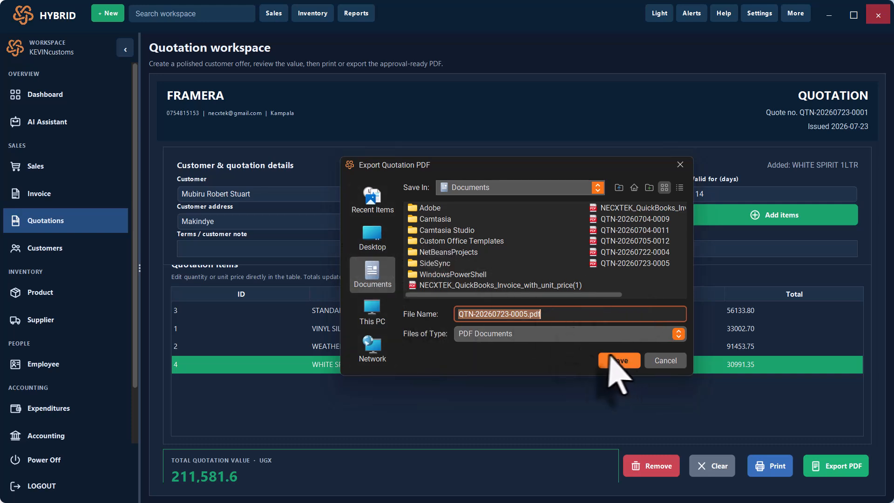
left_click(377, 240)
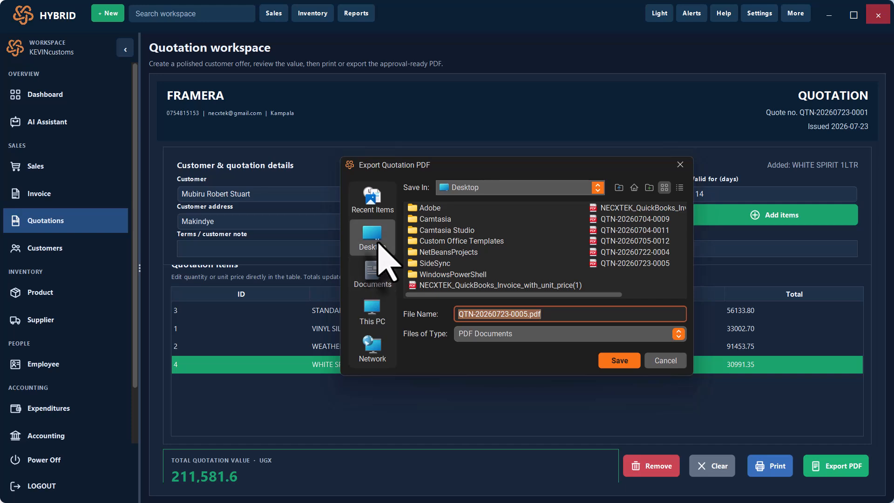
left_click(446, 254)
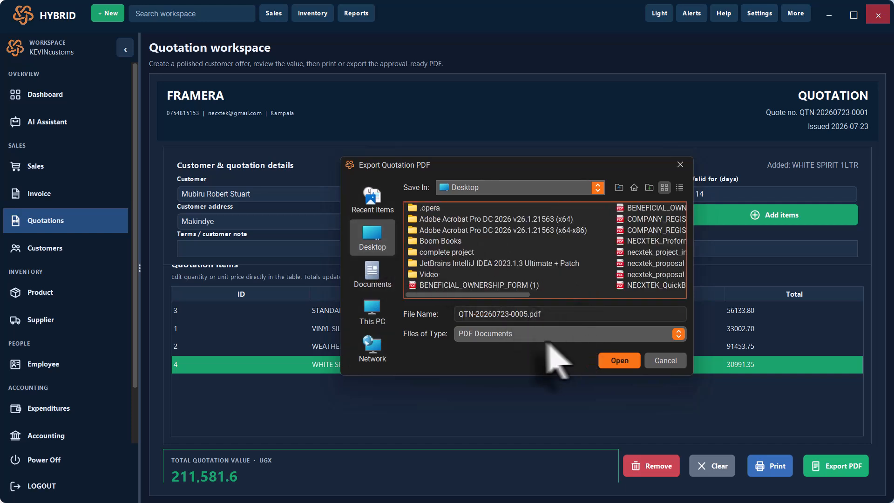
left_click(610, 361)
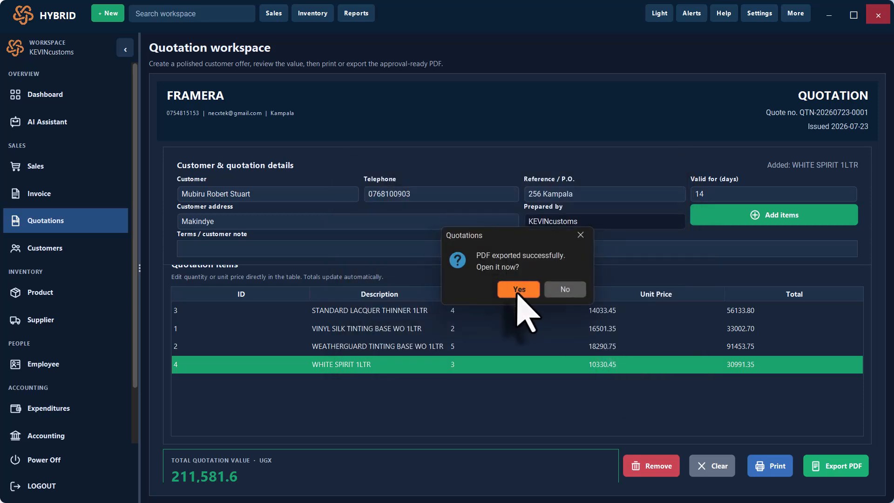
left_click(517, 289)
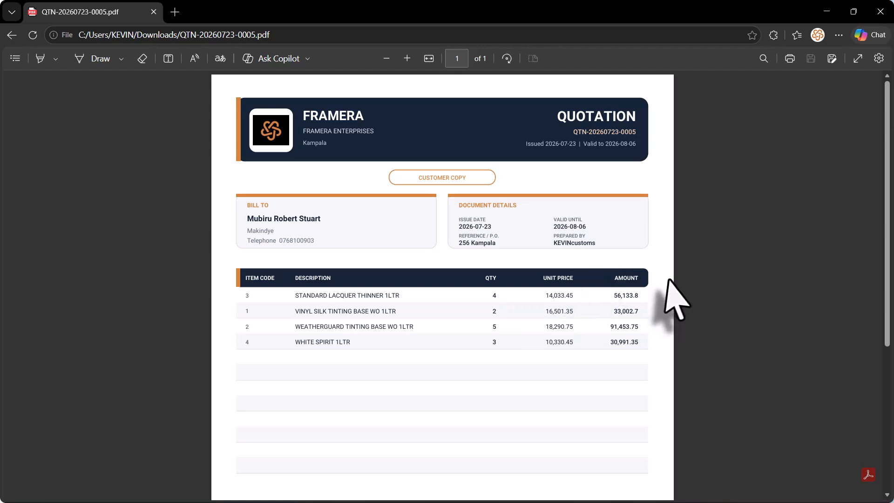
- Scroll through the quotation PDF showing the UGX 211,581.6 total, then restore the Edge window smaller
scroll(621, 328, "down", 5)
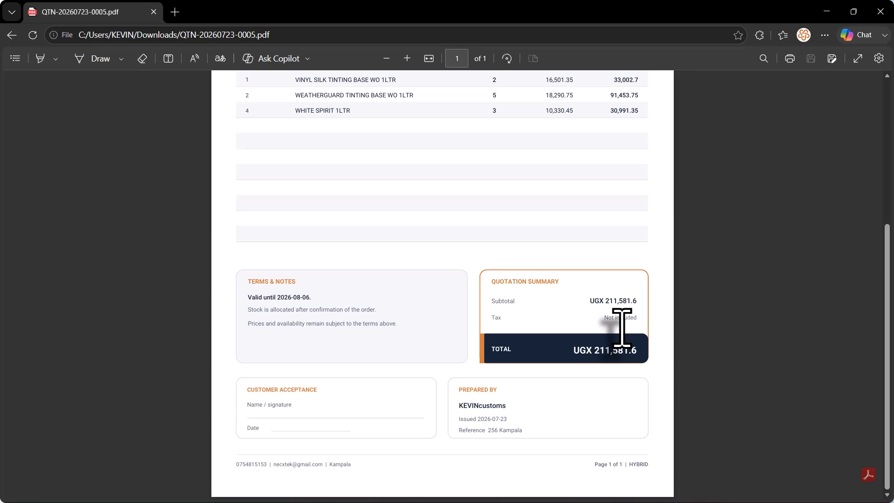
scroll(622, 329, "up", 1)
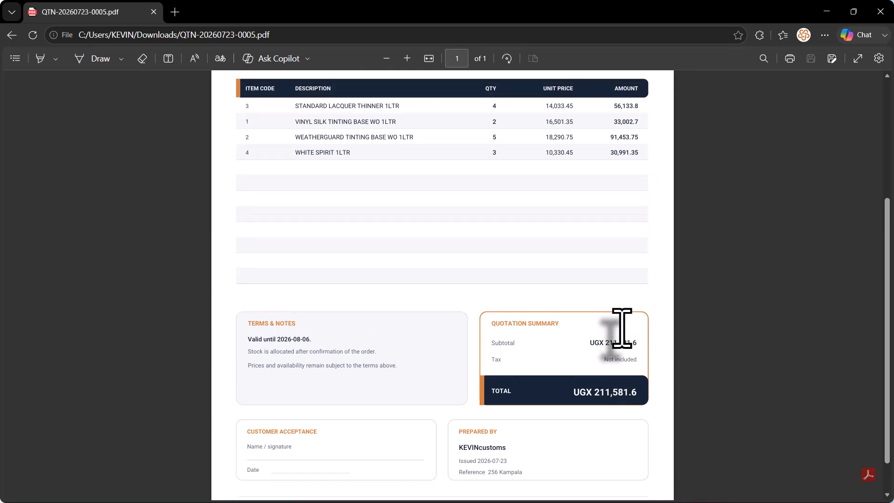
scroll(621, 329, "down", 1)
scroll(622, 328, "up", 1)
scroll(621, 328, "down", 1)
scroll(622, 329, "up", 5)
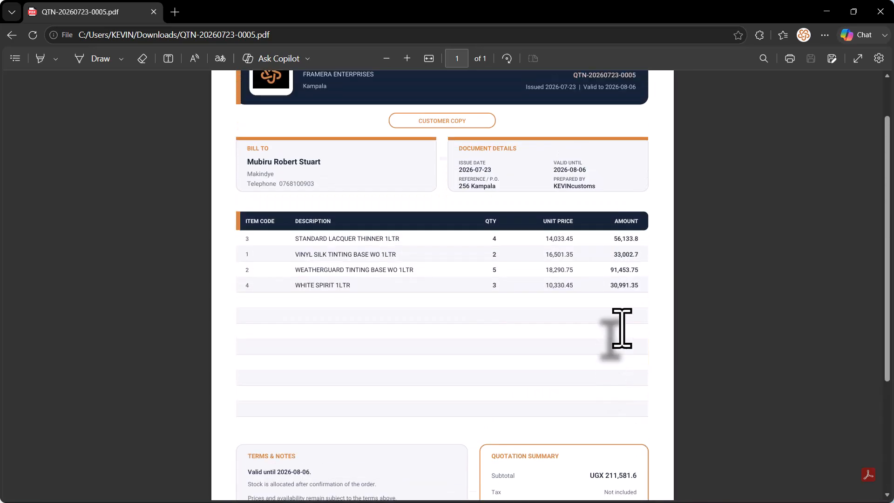
scroll(622, 329, "down", 5)
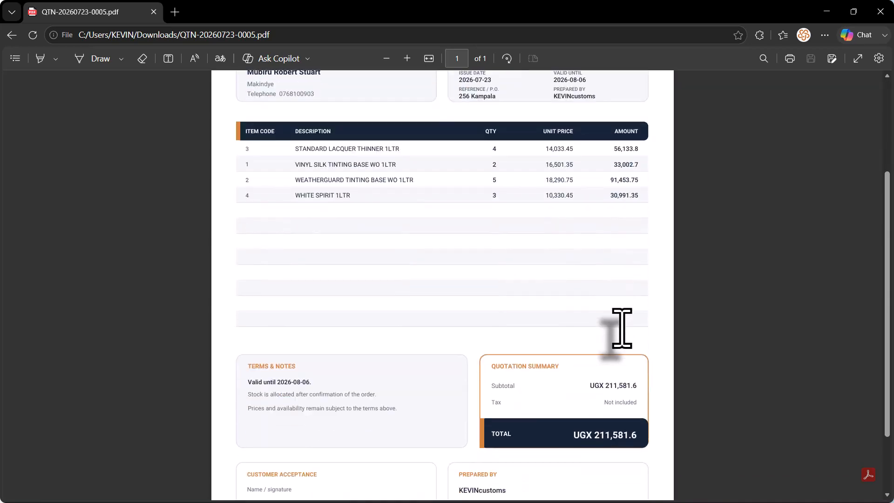
scroll(622, 328, "up", 5)
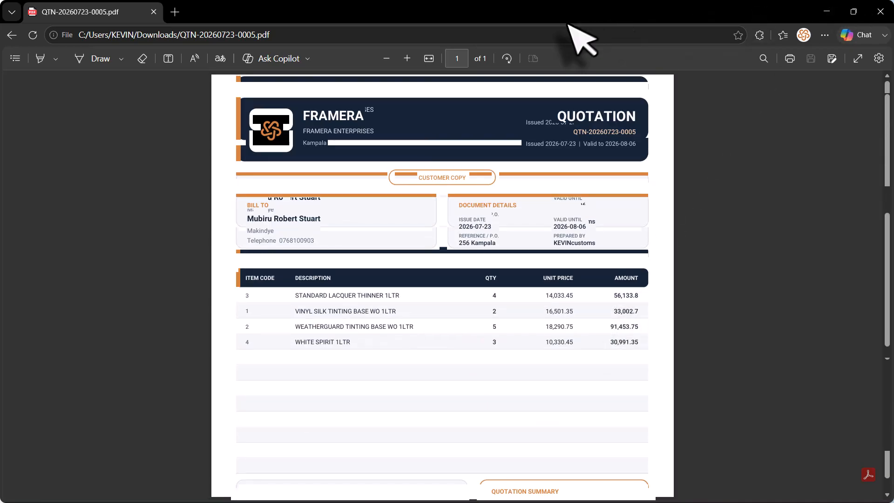
double_click(482, 10)
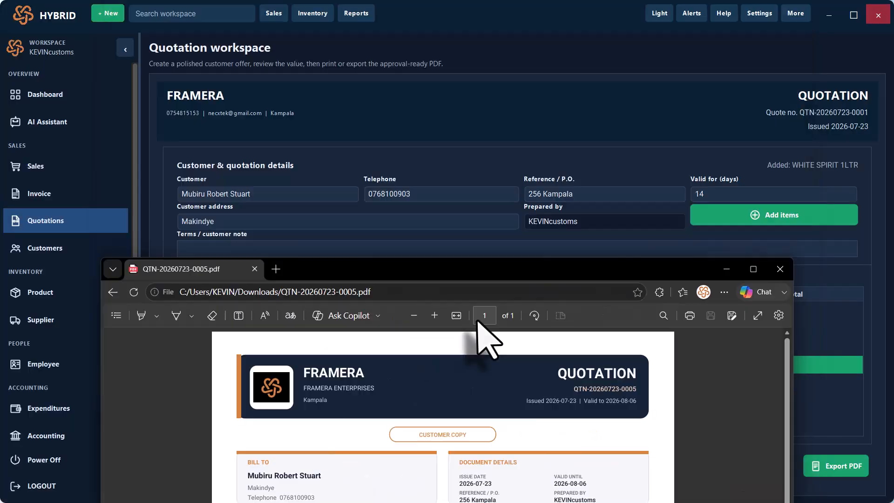
- Close the quotation PDF window and return to the quotation workspace
left_click(780, 269)
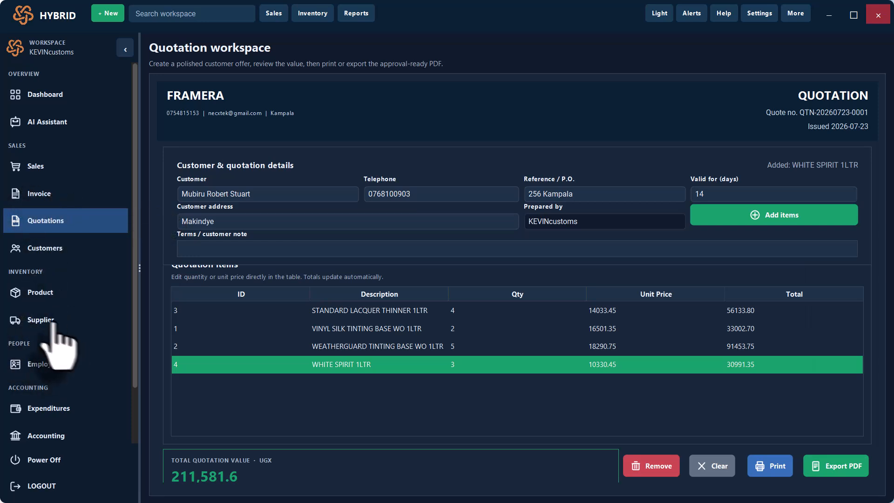
scroll(45, 396, "down", 2)
scroll(44, 395, "up", 2)
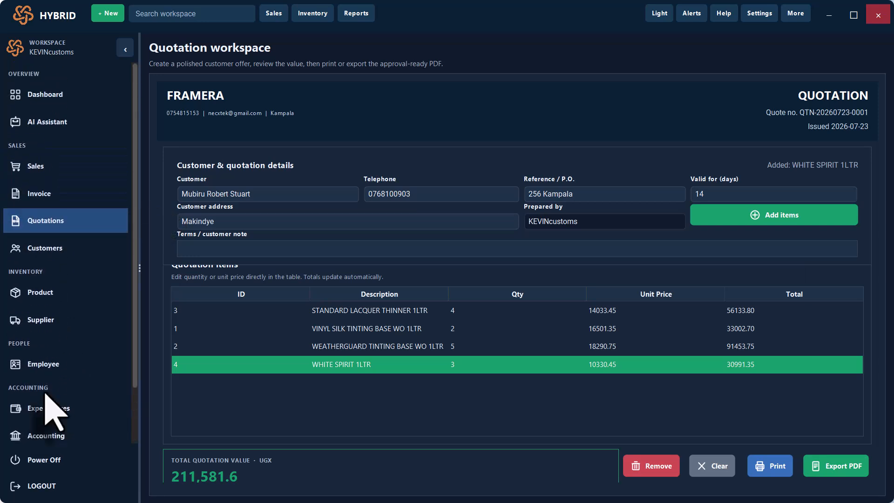
scroll(44, 395, "down", 2)
scroll(44, 395, "up", 2)
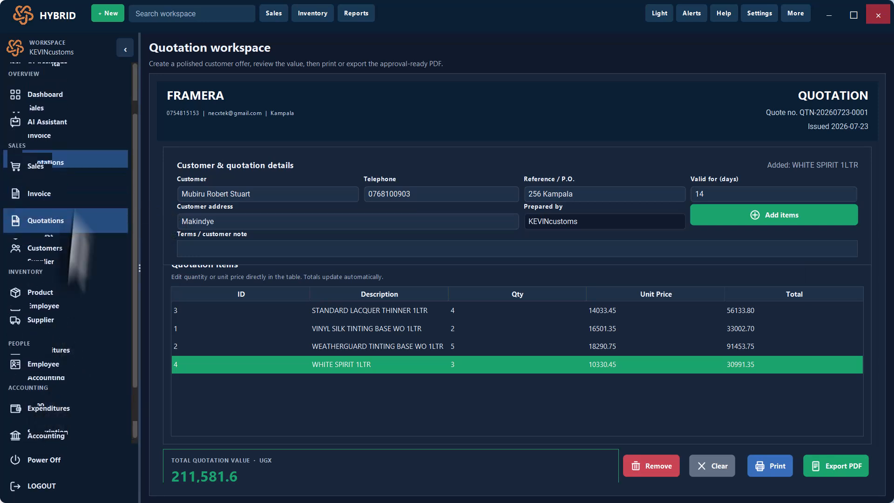
- Go to the Products page via Sales and Invoice and list all four products in Investigate Stock
left_click(36, 166)
left_click(38, 193)
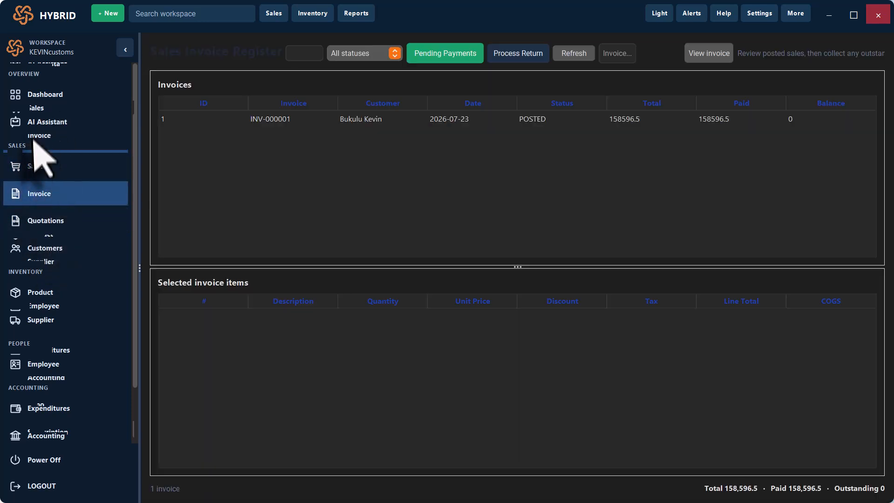
left_click(35, 293)
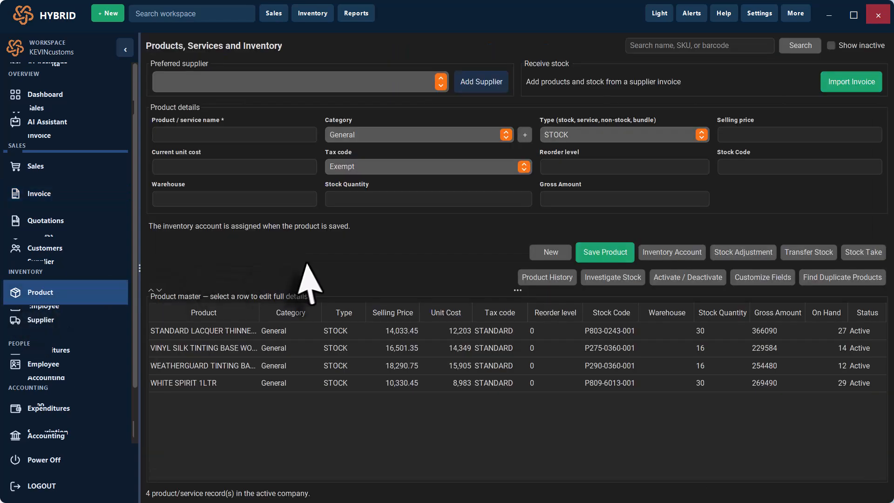
left_click(621, 278)
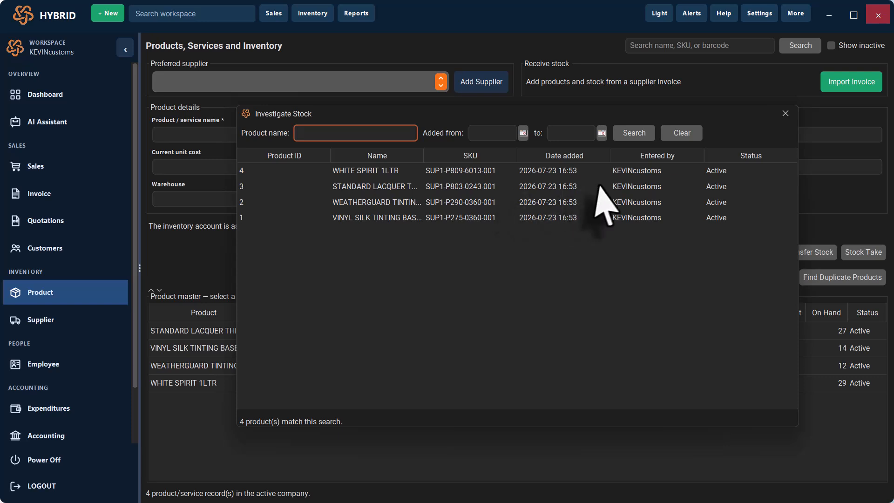
- Select WEATHERGUARD TINTING BASE WO 1LTR in Investigate Stock, check the date calendars, then close it
left_click(522, 204)
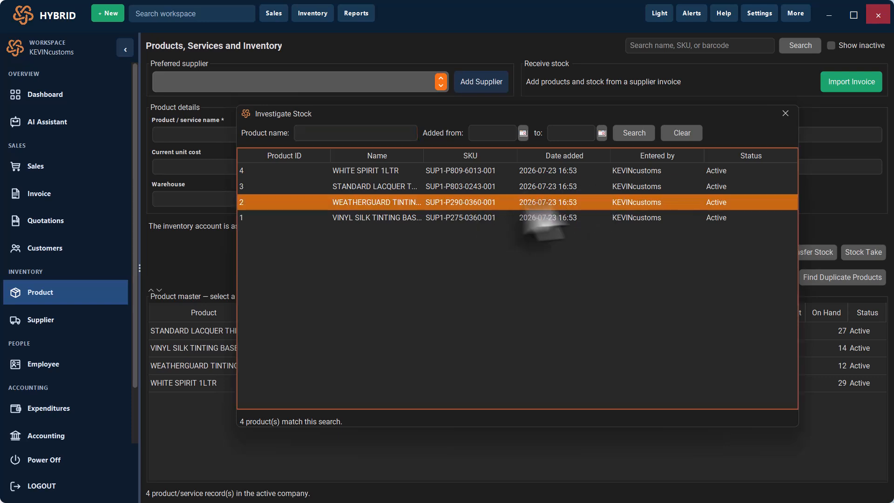
left_click(523, 134)
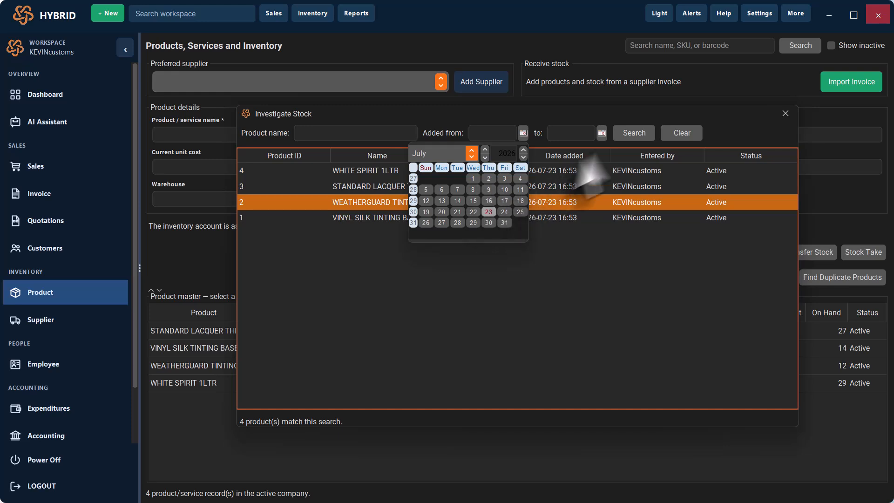
left_click(601, 134)
left_click(603, 133)
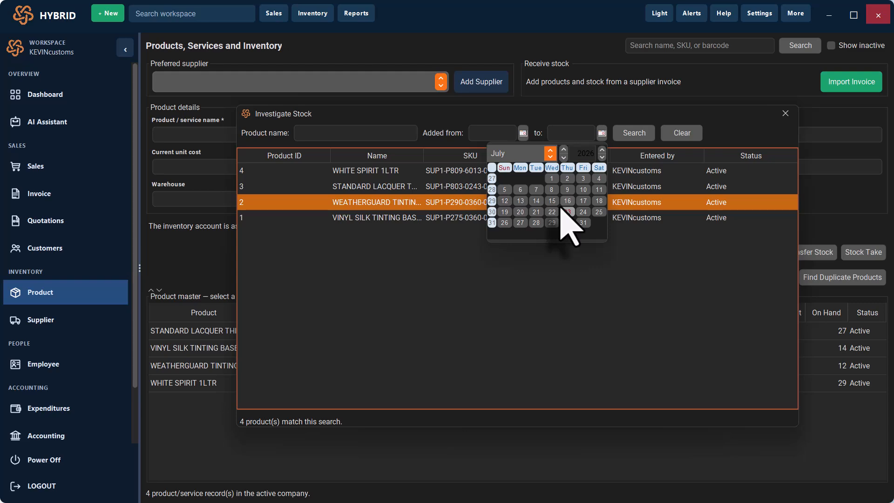
left_click(785, 115)
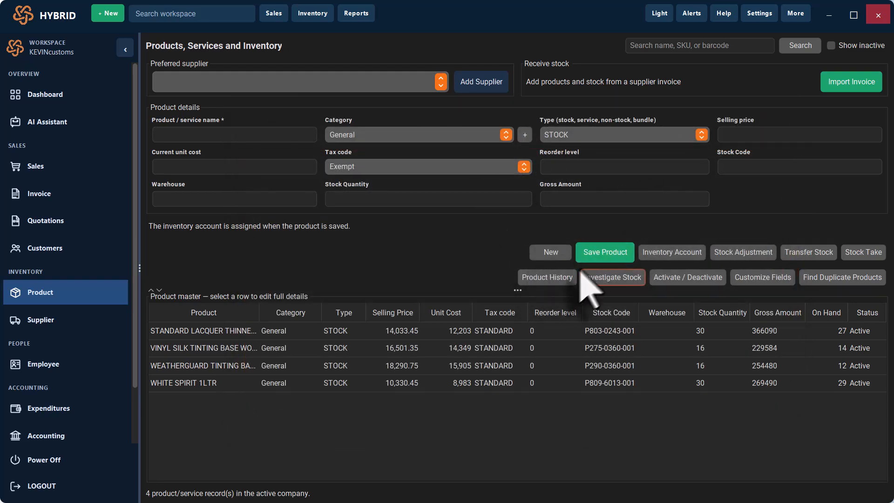
- Review STANDARD LACQUER THINNER 1LTR's Product History: movements, receipt lots, sales and negative-stock recoveries
left_click(557, 278)
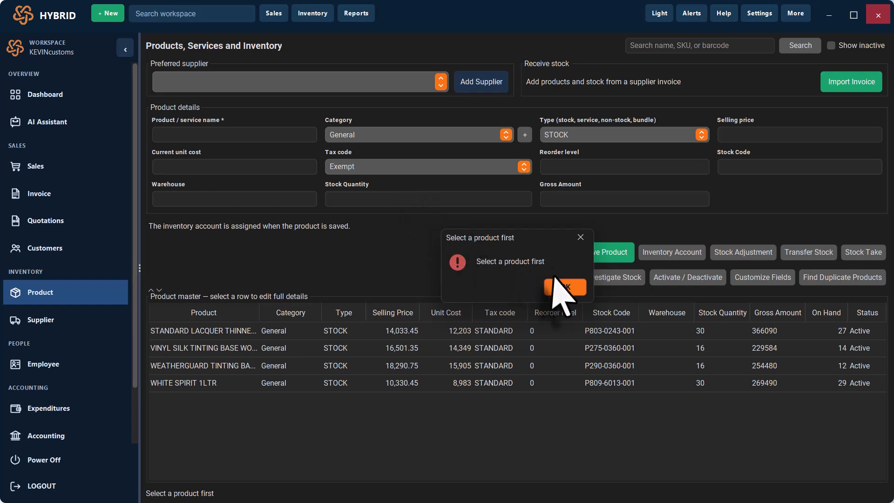
left_click(561, 284)
left_click(446, 328)
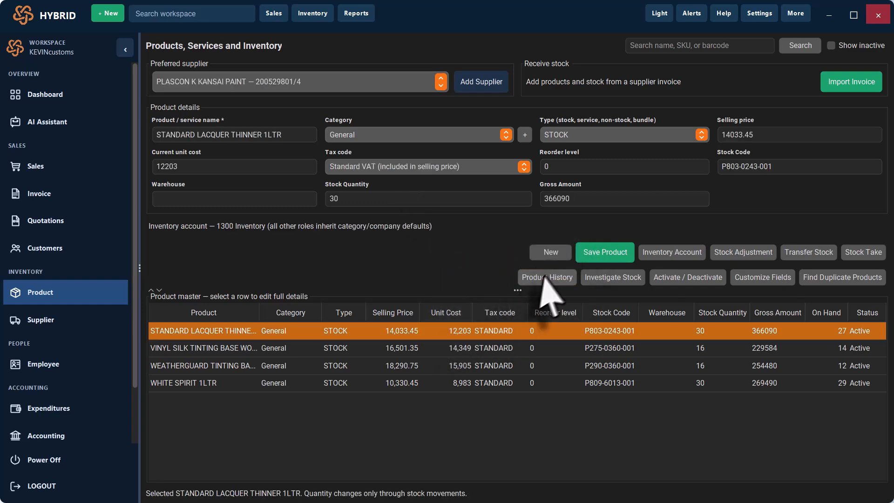
left_click(547, 278)
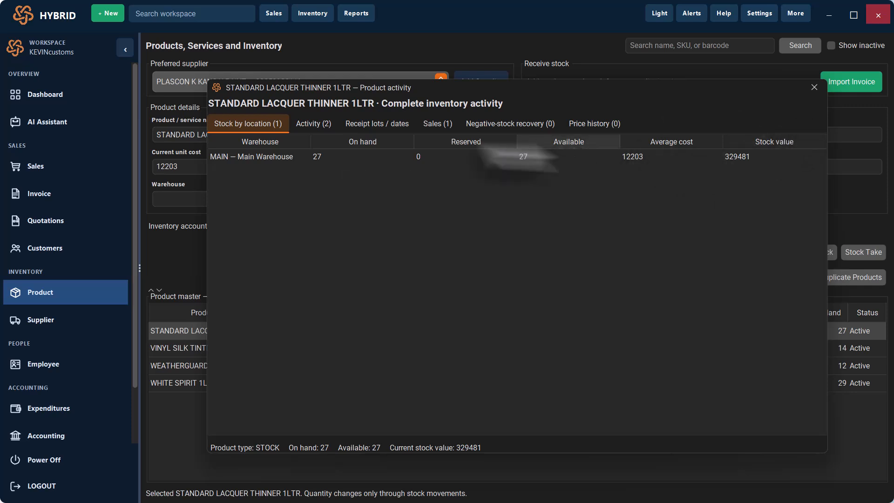
left_click(314, 123)
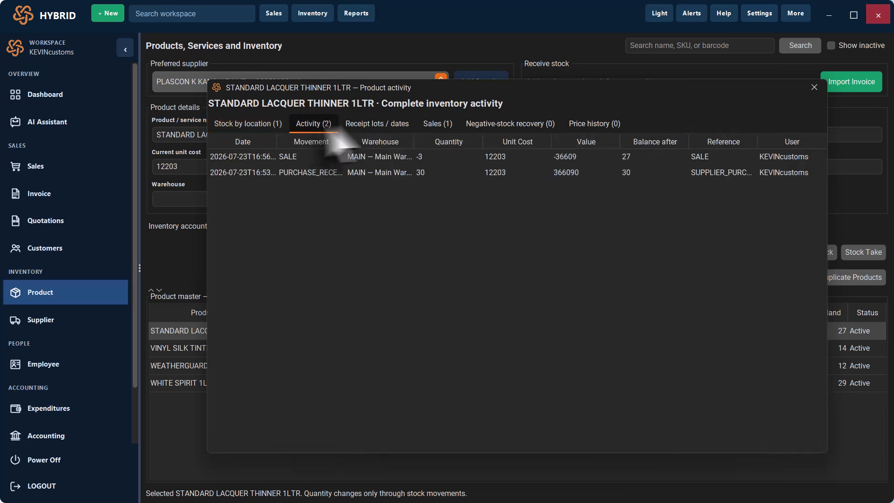
left_click(382, 124)
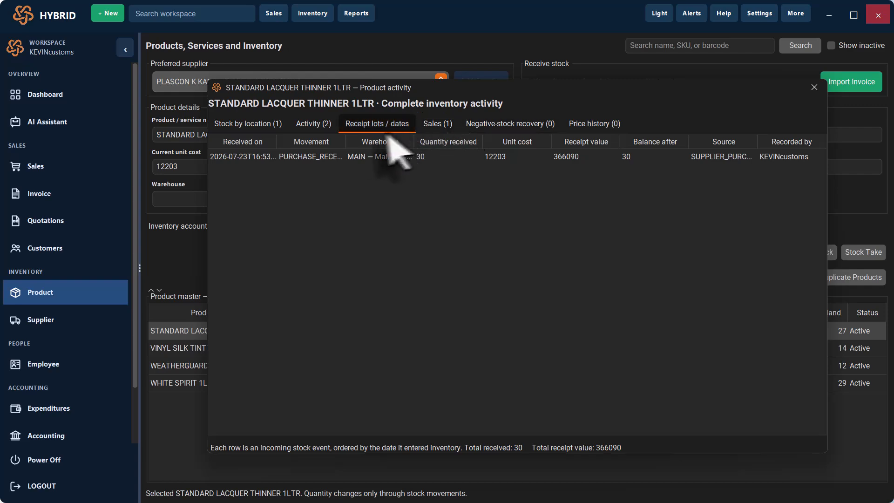
left_click(445, 127)
left_click(495, 130)
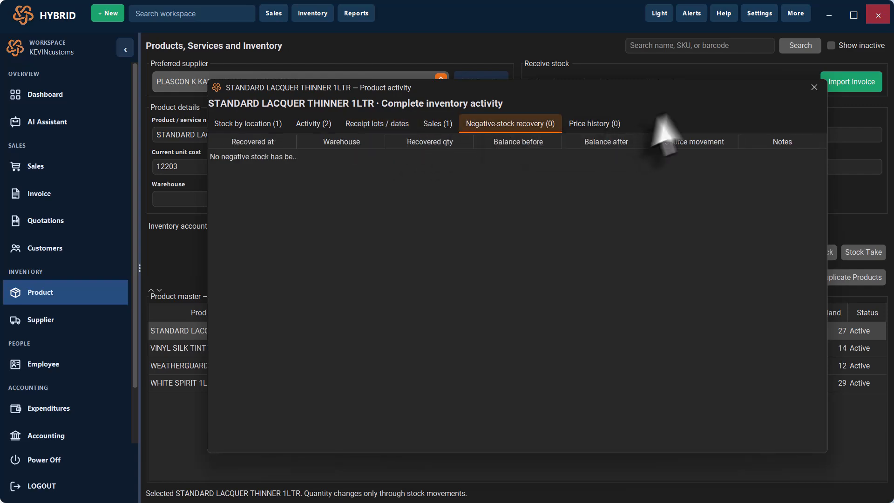
left_click(815, 87)
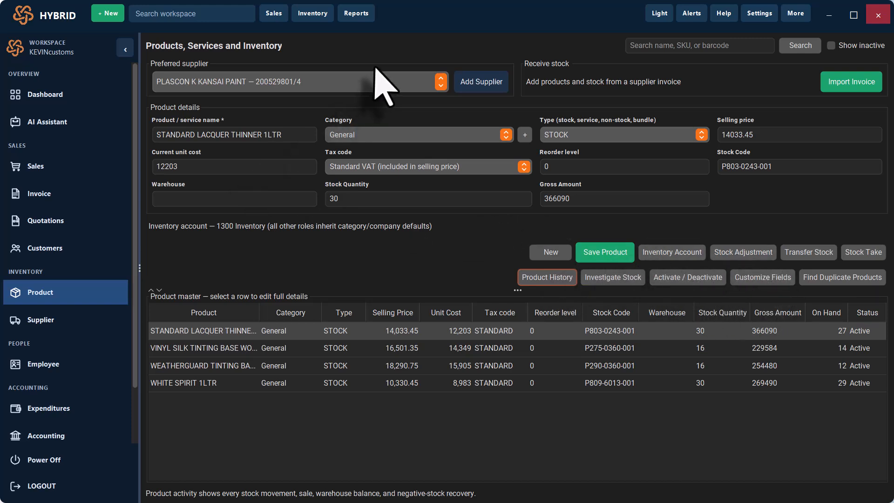
- Open the General Ledger preview from Reports, scroll its journals full screen, then restore it to a window
scroll(26, 261, "down", 3)
scroll(26, 260, "up", 3)
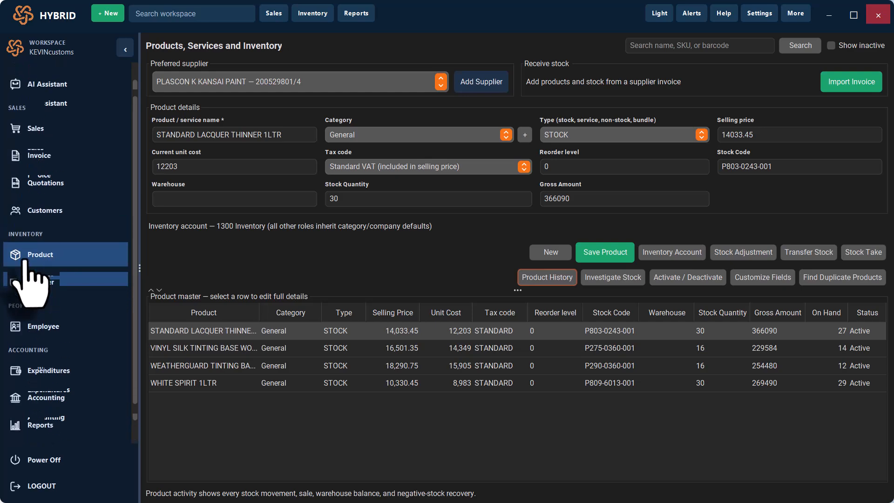
scroll(26, 278, "down", 3)
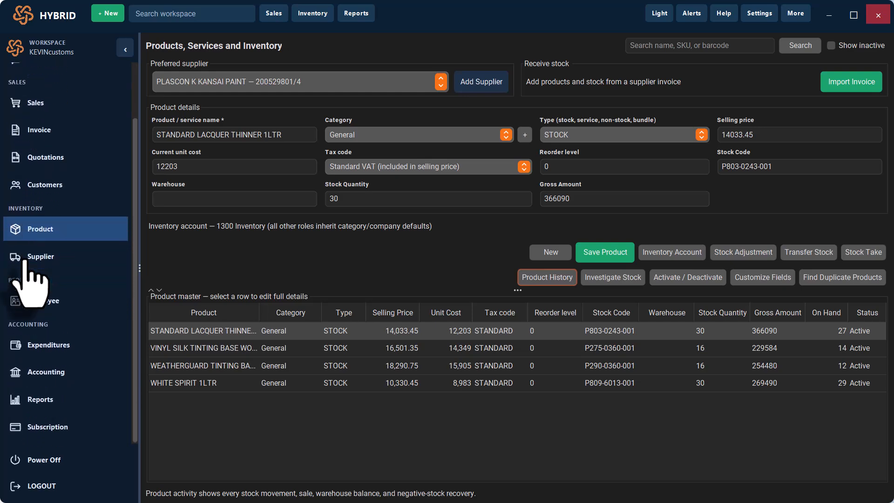
left_click(38, 400)
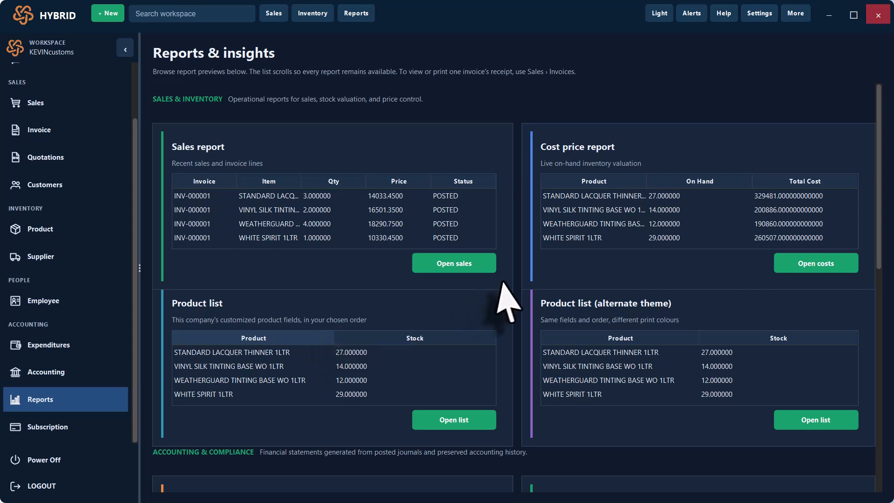
scroll(503, 289, "down", 10)
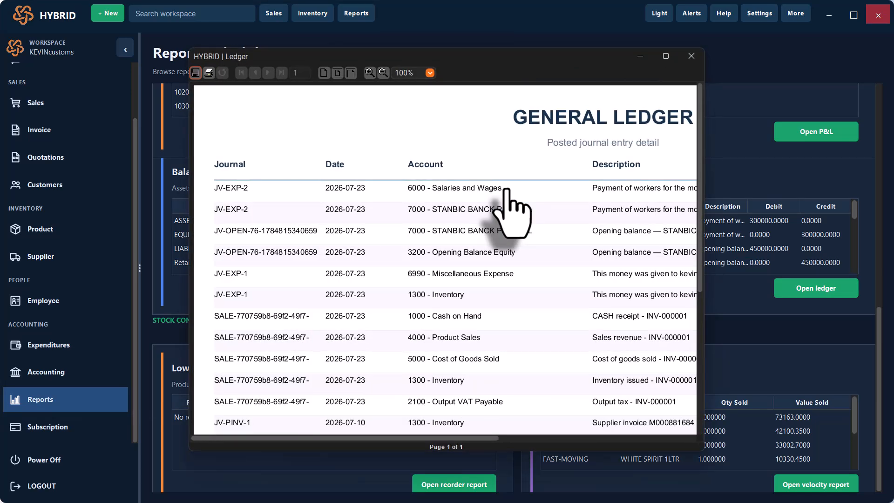
left_click(666, 56)
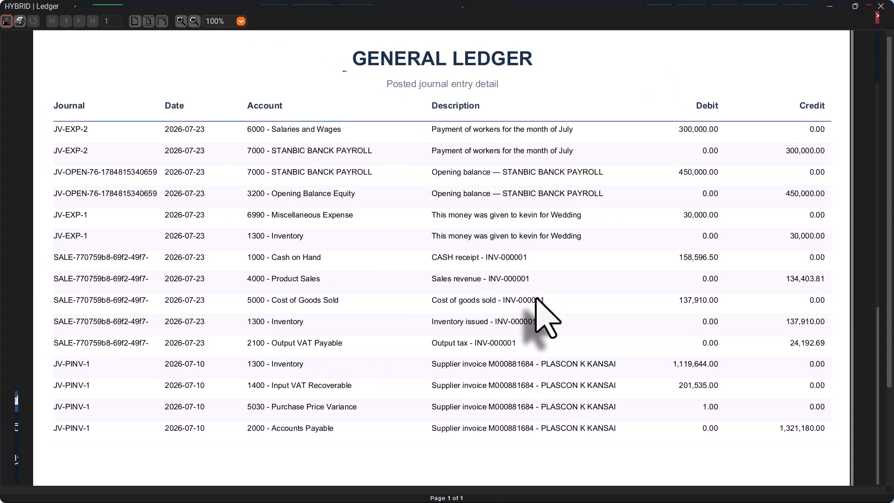
scroll(535, 317, "down", 1)
scroll(538, 319, "up", 1)
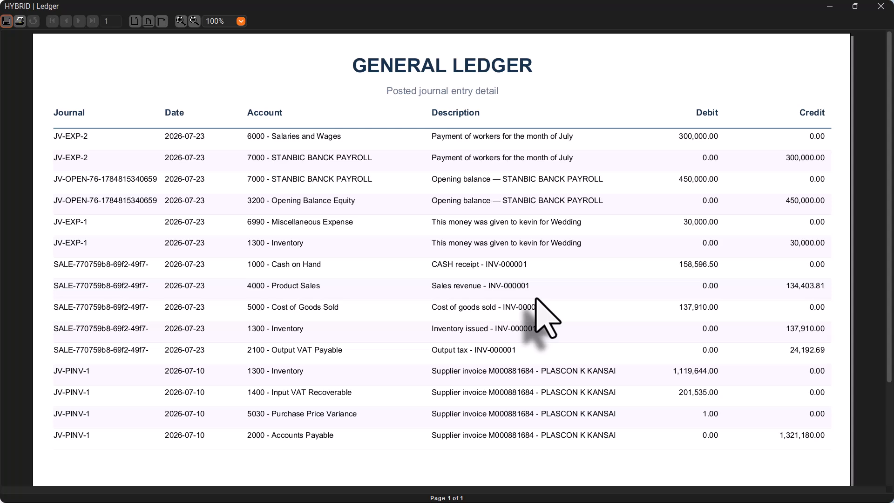
scroll(536, 299, "down", 1)
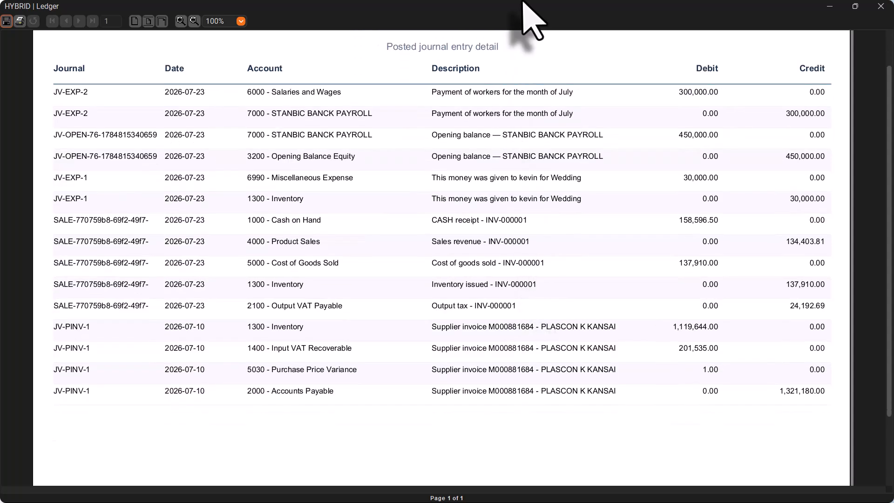
scroll(480, 131, "up", 1)
double_click(500, 3)
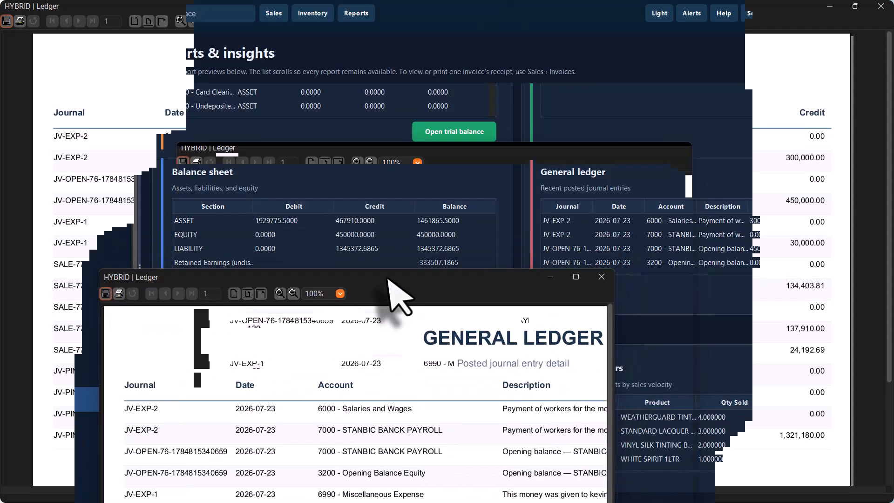
- Close the General Ledger, then view the Fast / Slow Movers report full screen and close it
left_click(605, 278)
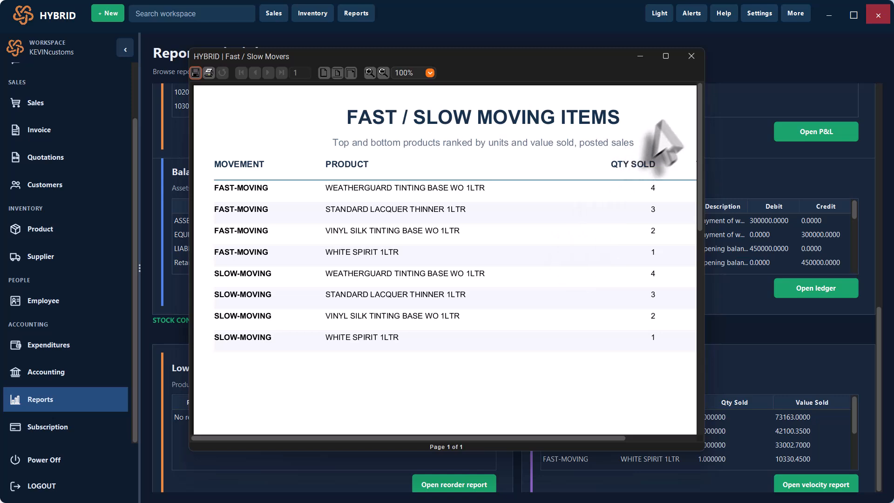
left_click(666, 56)
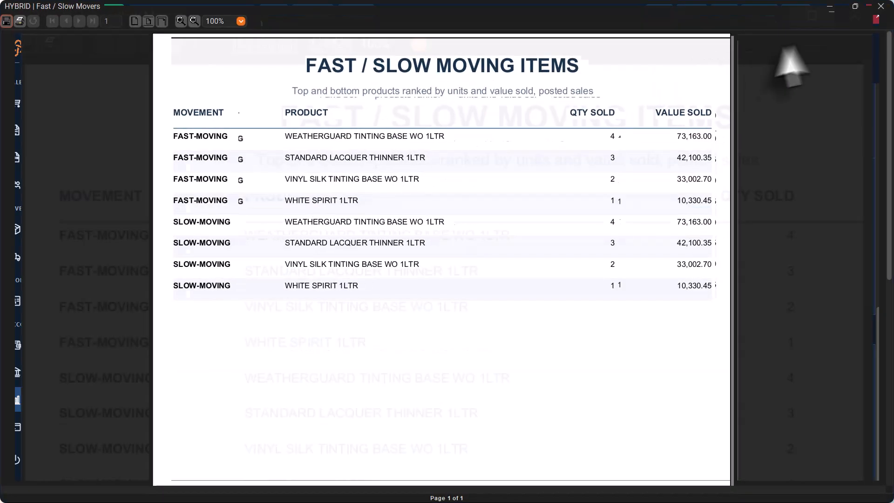
double_click(536, 11)
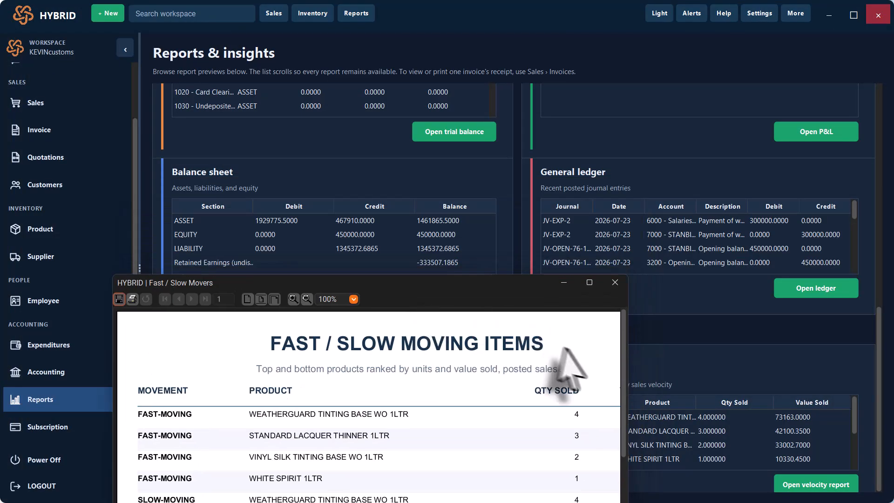
left_click(615, 282)
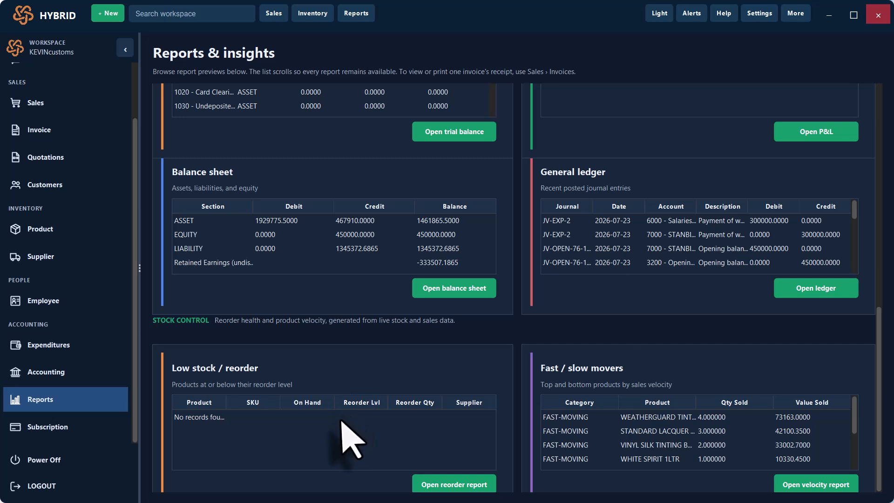
- Open the Balance Sheet preview, restore it to a window, and close it
scroll(528, 280, "up", 3)
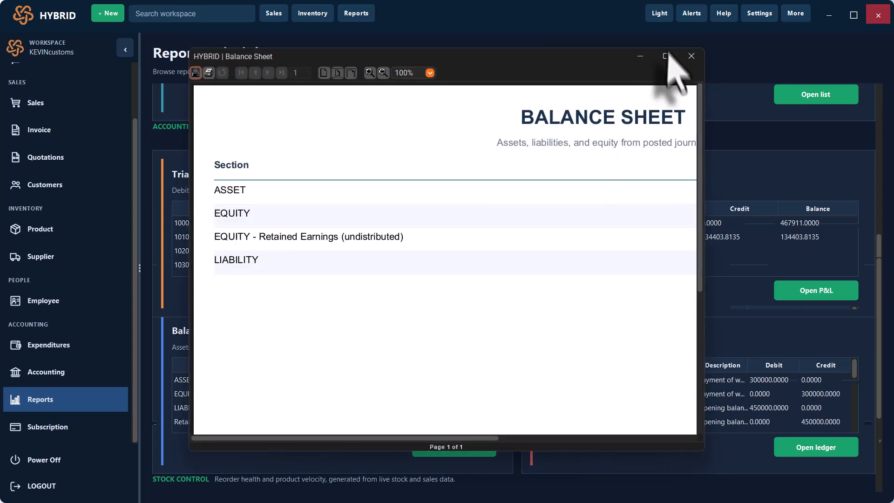
left_click(669, 60)
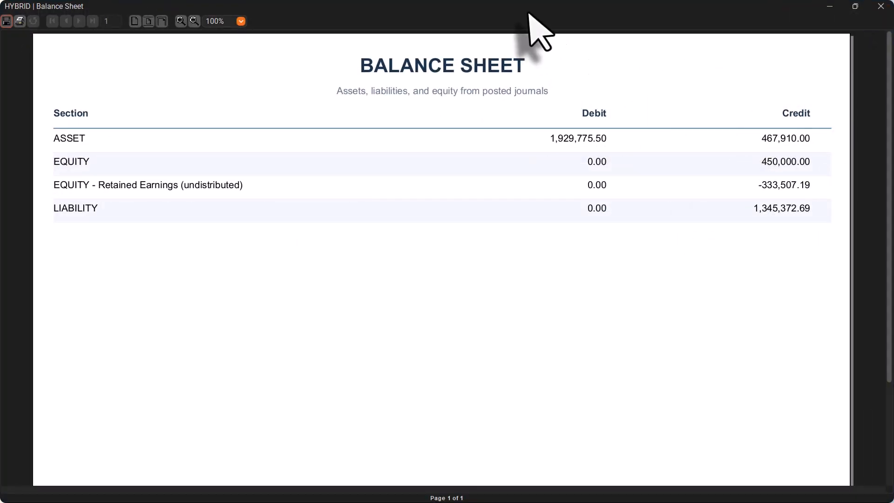
left_click_drag(528, 10, 386, 259)
left_click(580, 263)
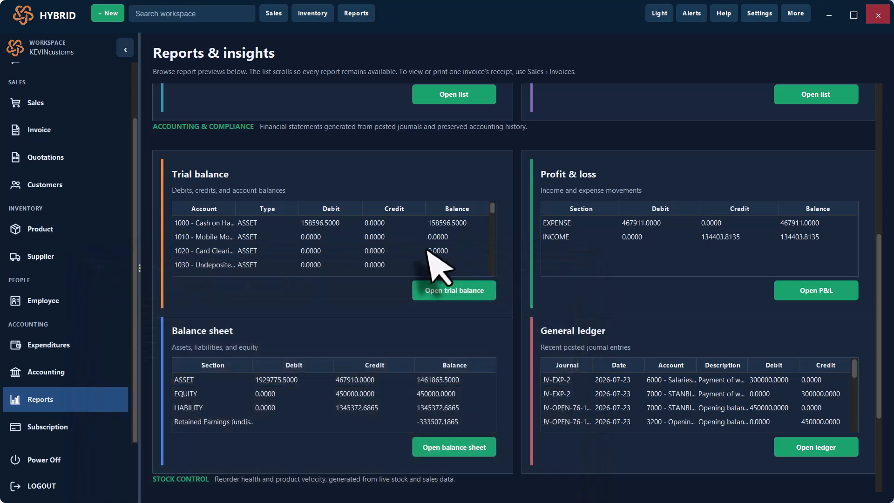
- Preview the standard Product List report full screen, restore its window, then close it
scroll(525, 196, "up", 6)
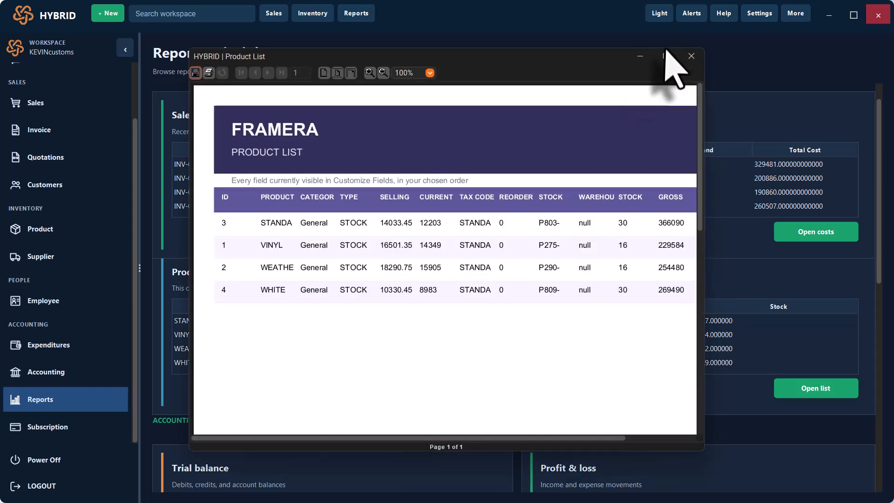
left_click(667, 57)
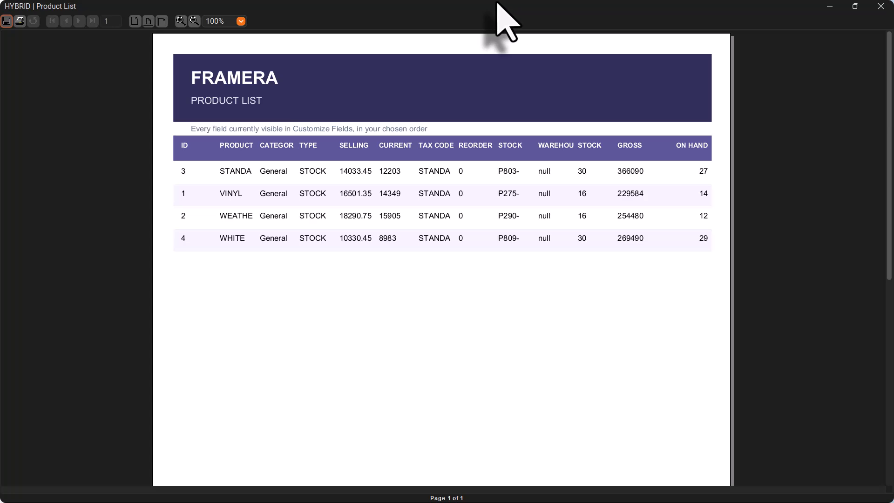
double_click(503, 19)
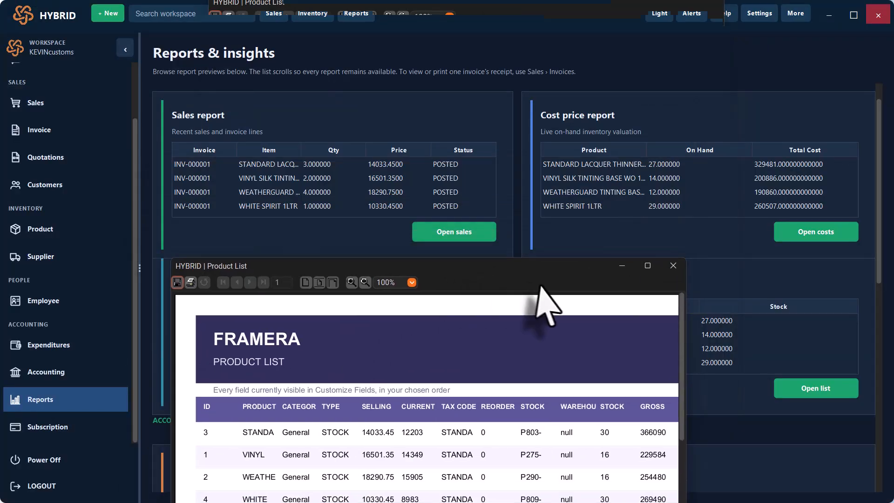
left_click(673, 266)
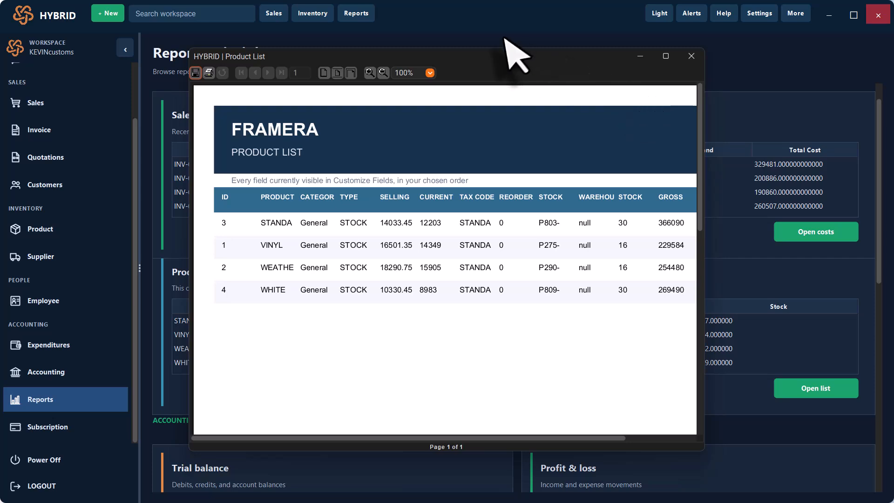
- Preview the alternate-theme Product List full screen, restore its window, then close it
left_click(666, 56)
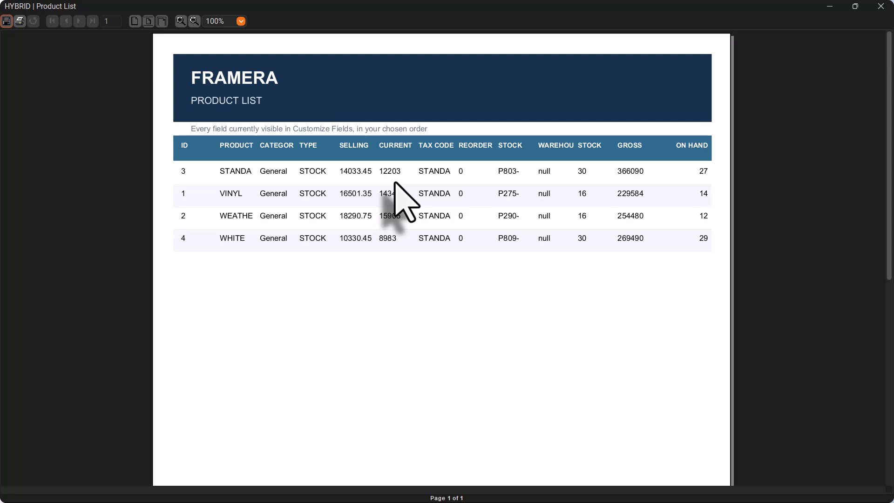
left_click_drag(478, 7, 379, 263)
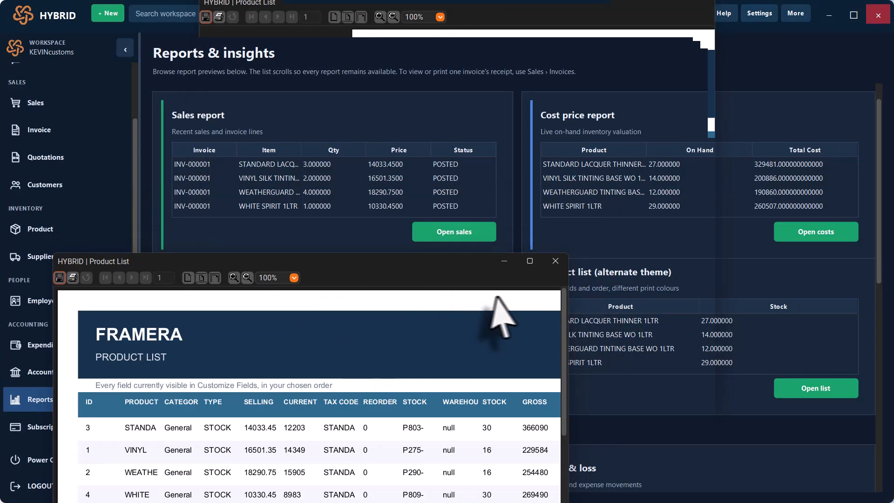
left_click(555, 261)
scroll(521, 233, "up", 1)
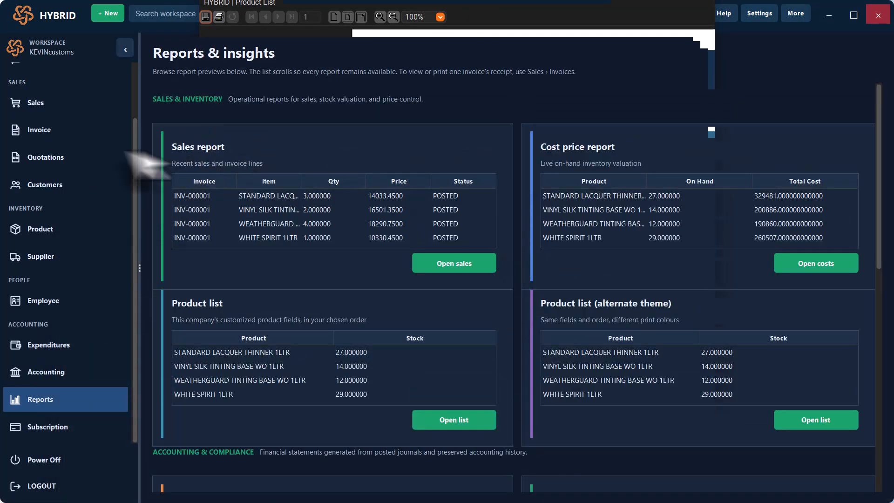
scroll(120, 240, "up", 2)
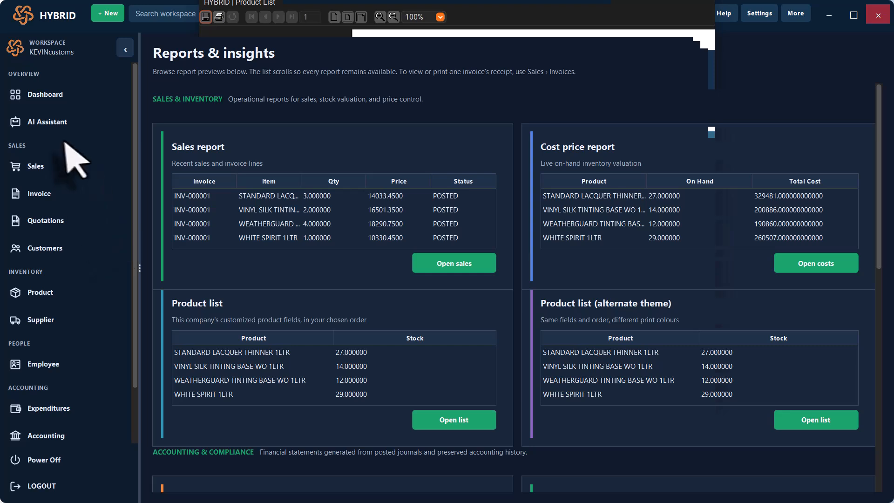
- Ask the AI Assistant total expenses so far: UGX 330,000.00 (300,000.00 salaries, 30,000.00 miscellaneous)
left_click(47, 122)
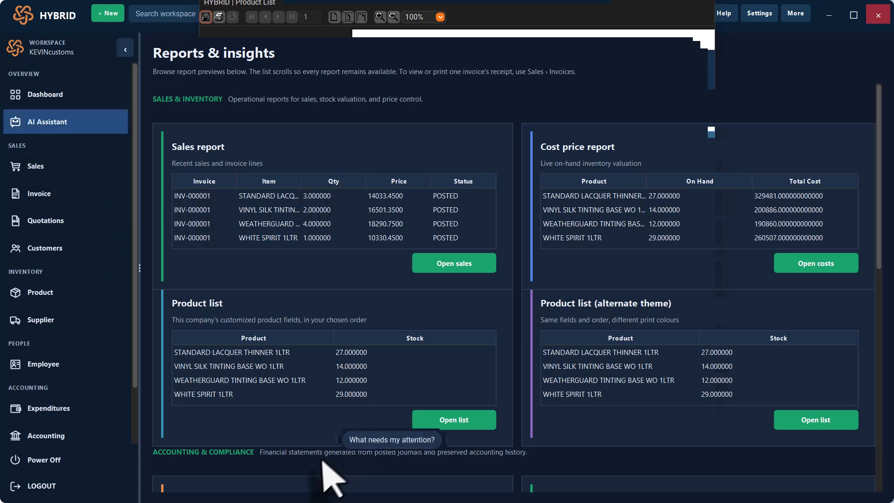
type("w")
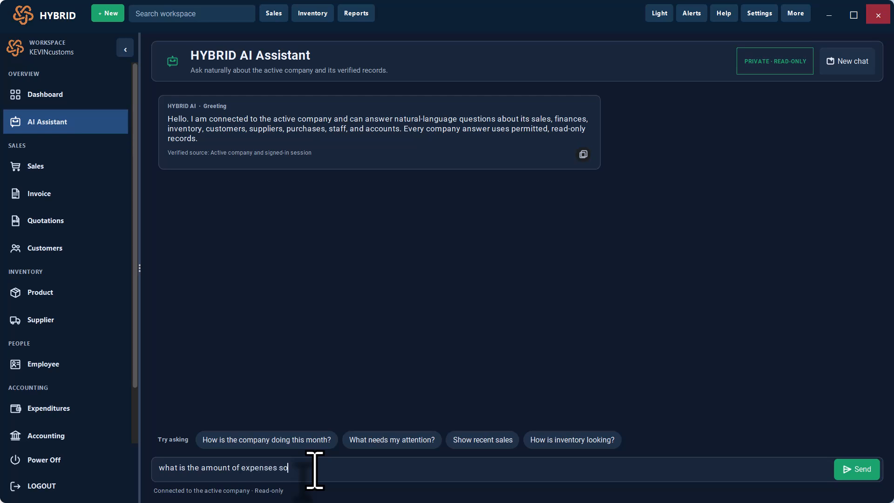
key("Return")
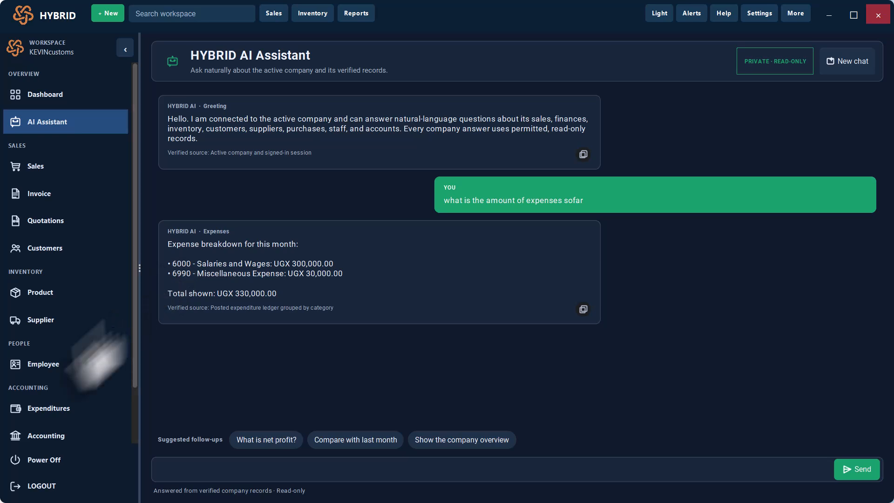
scroll(56, 391, "down", 2)
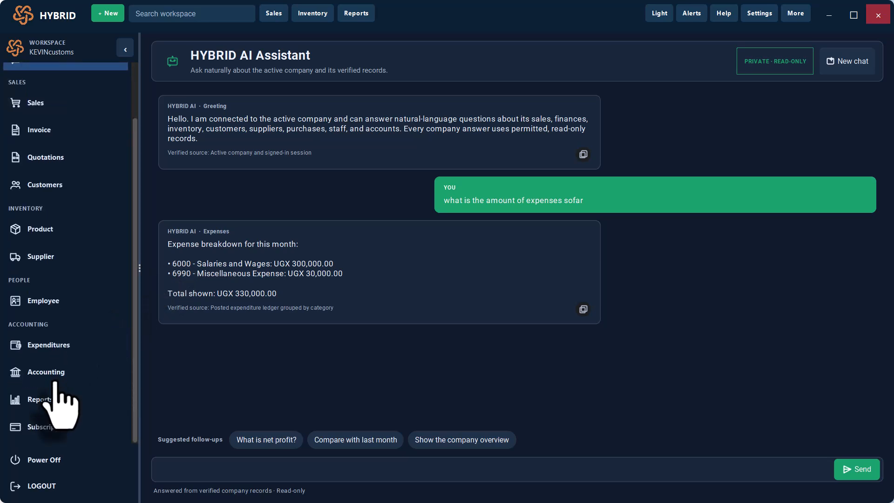
scroll(59, 372, "up", 2)
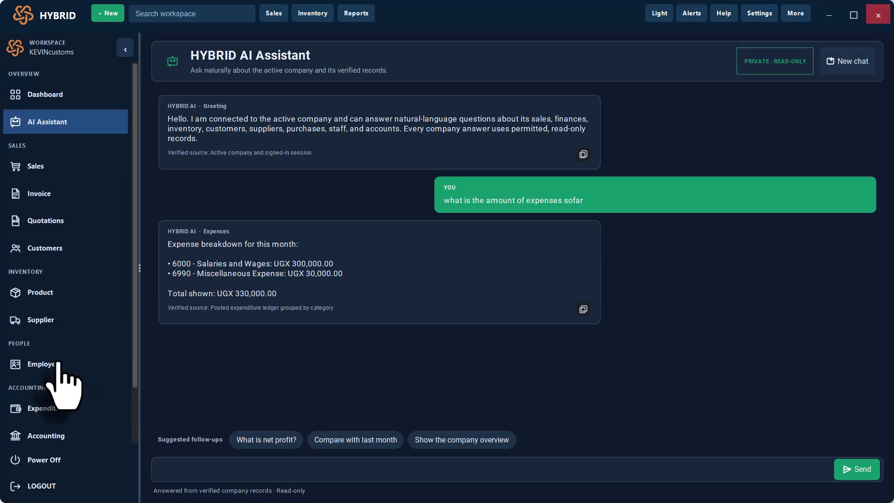